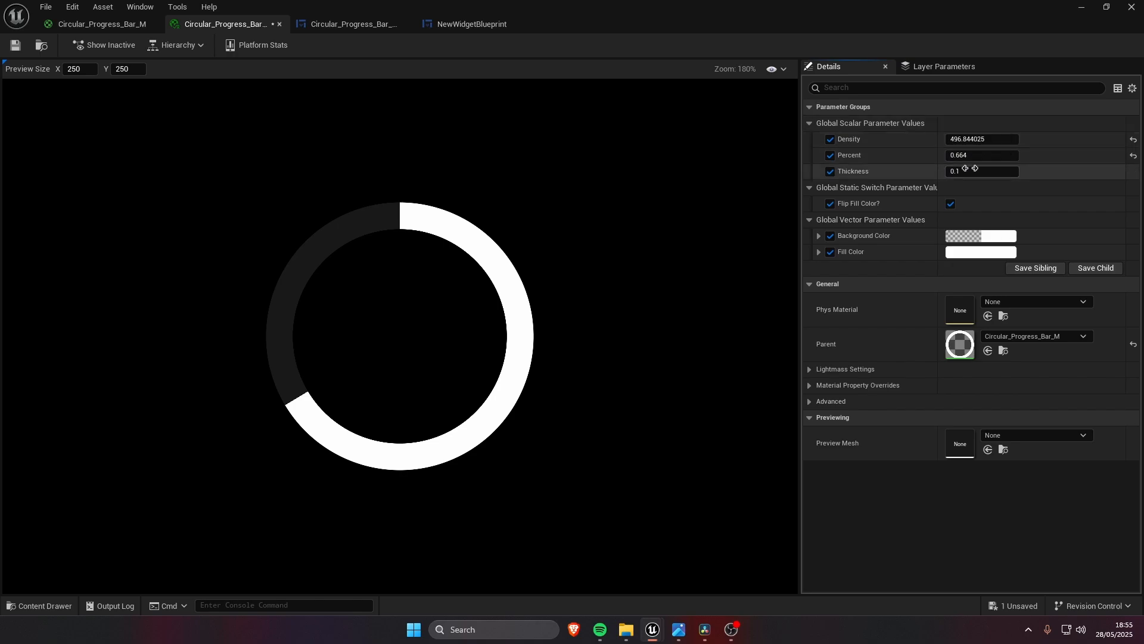
- Set the material instance's Thickness to 0.132, and toggle Flip Fill Color off and back on
mouse_move(977, 171)
mouse_down()
mouse_move(1013, 171)
mouse_move(993, 171)
mouse_up()
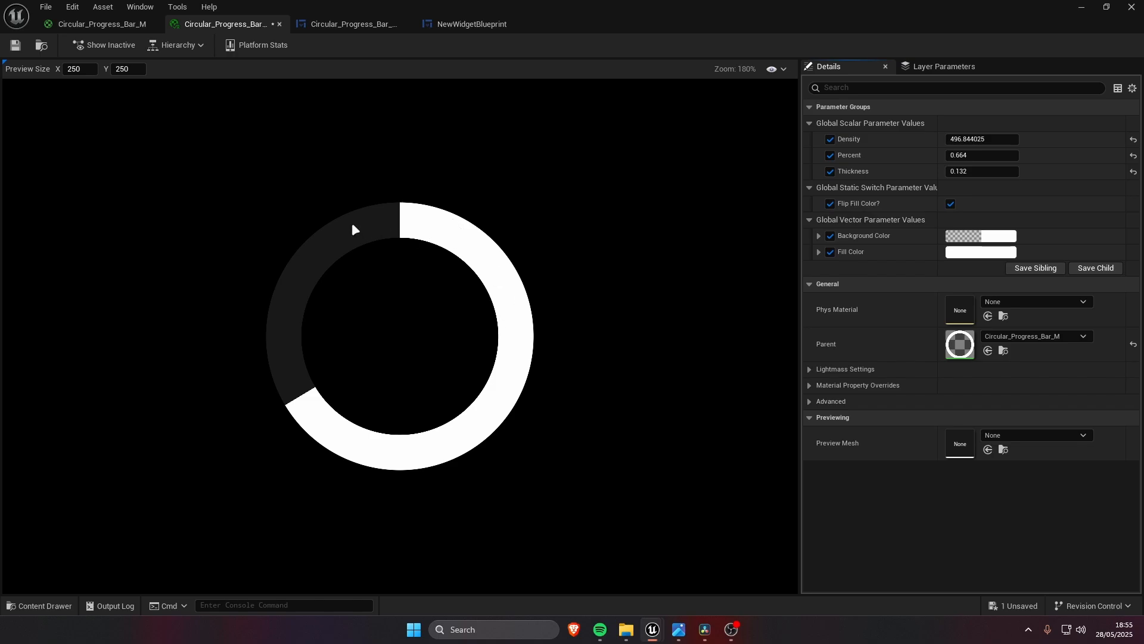
click(950, 204)
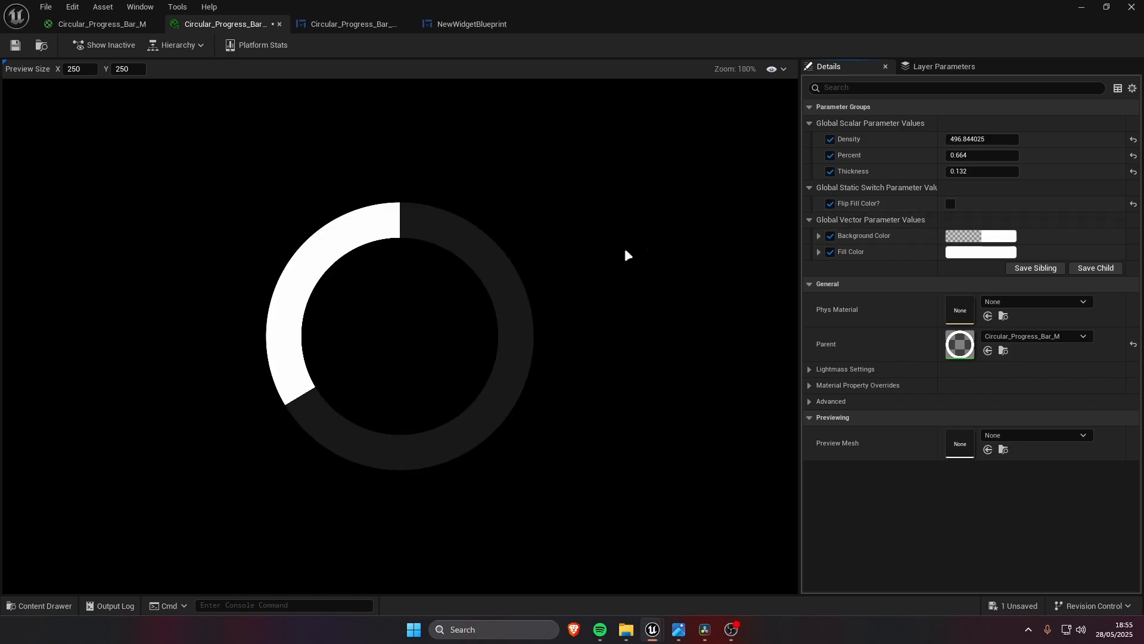
click(950, 204)
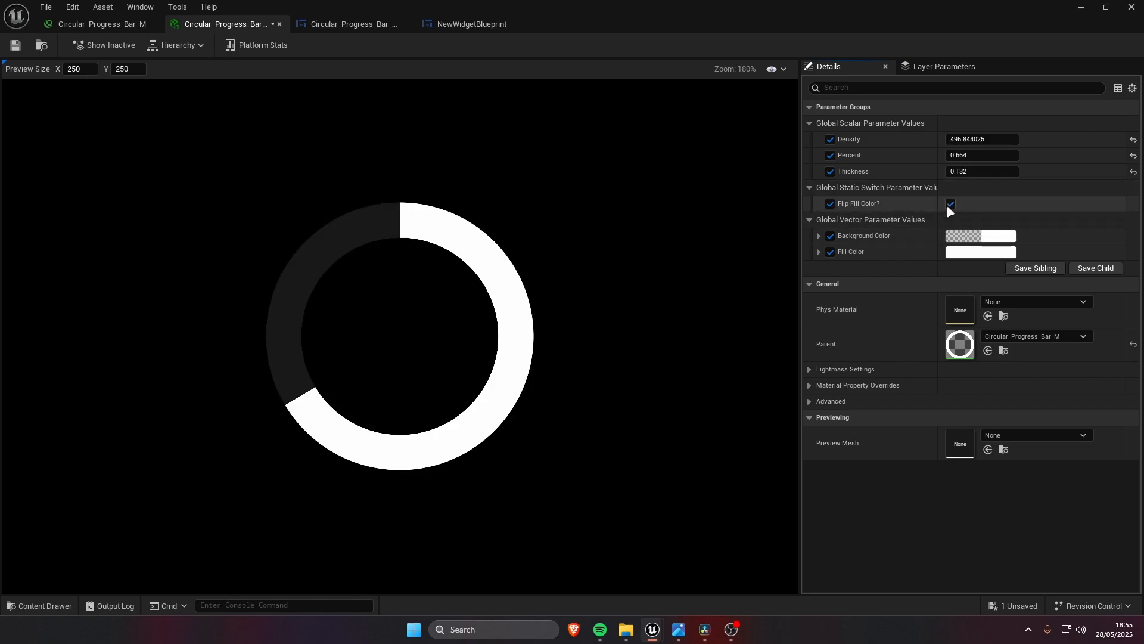
- Set the Background Color to red and adjust its alpha, and pick a new Fill Color
click(974, 236)
drag(791, 331, 864, 338)
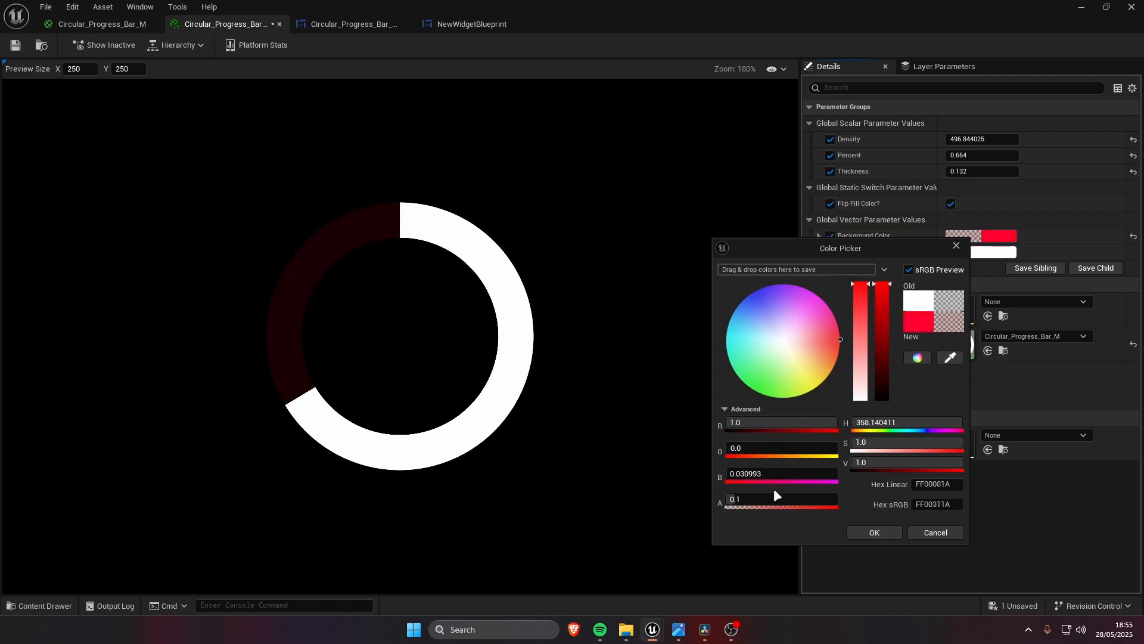
drag(734, 500, 842, 520)
click(864, 532)
click(981, 251)
drag(774, 365, 846, 415)
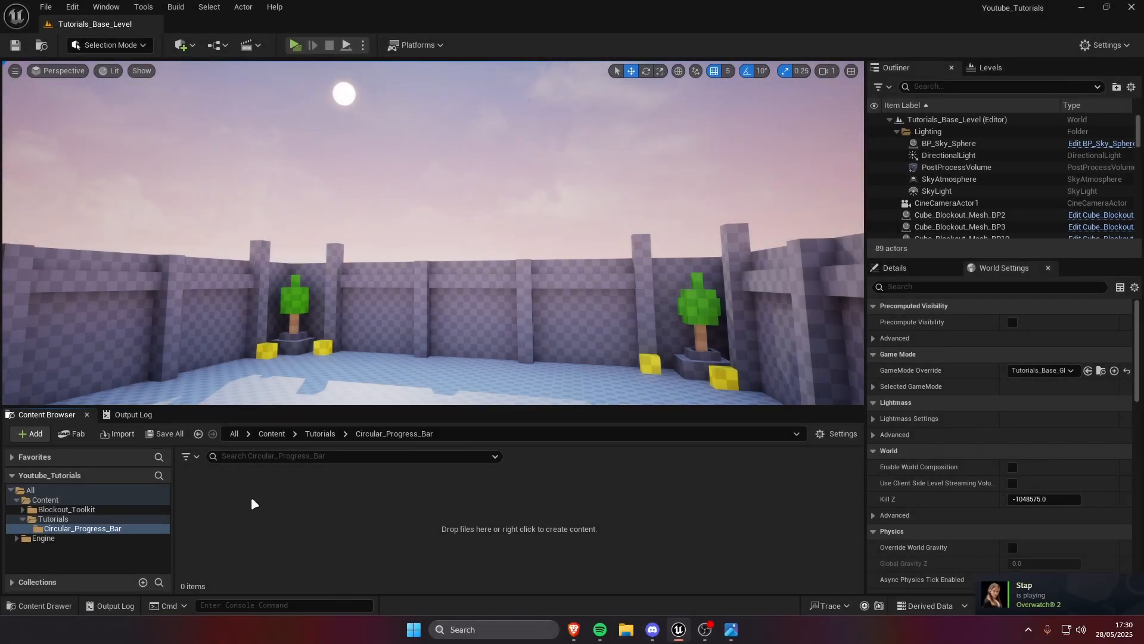
- Create a material named Circular_Progress_Bar_M in the Circular_Progress_Bar folder and open it for editing
right_click(284, 508)
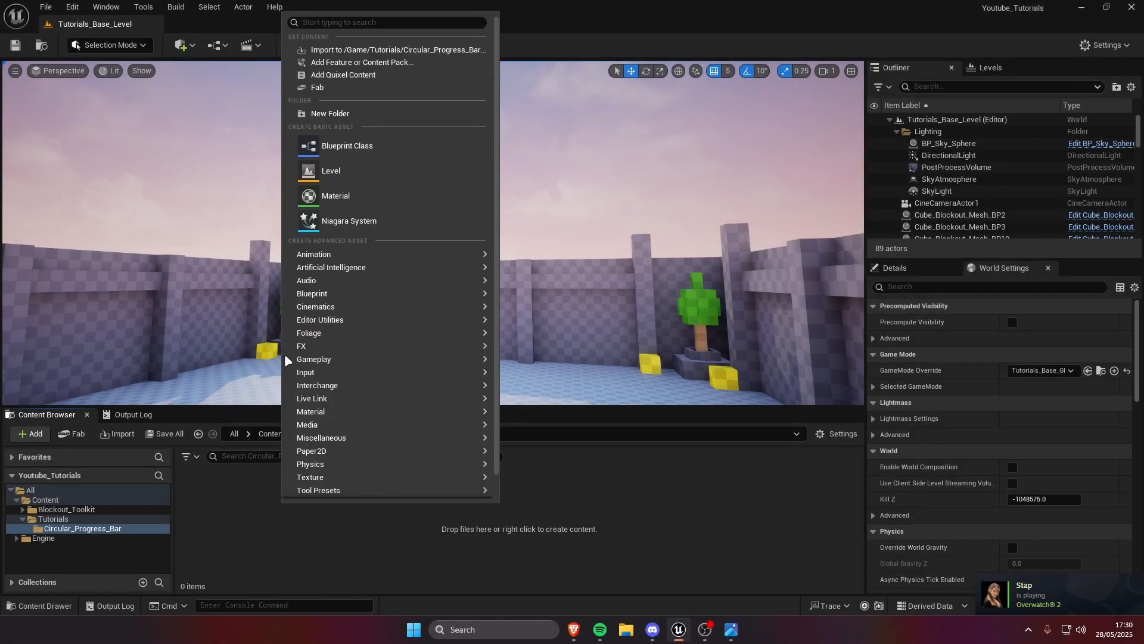
click(357, 198)
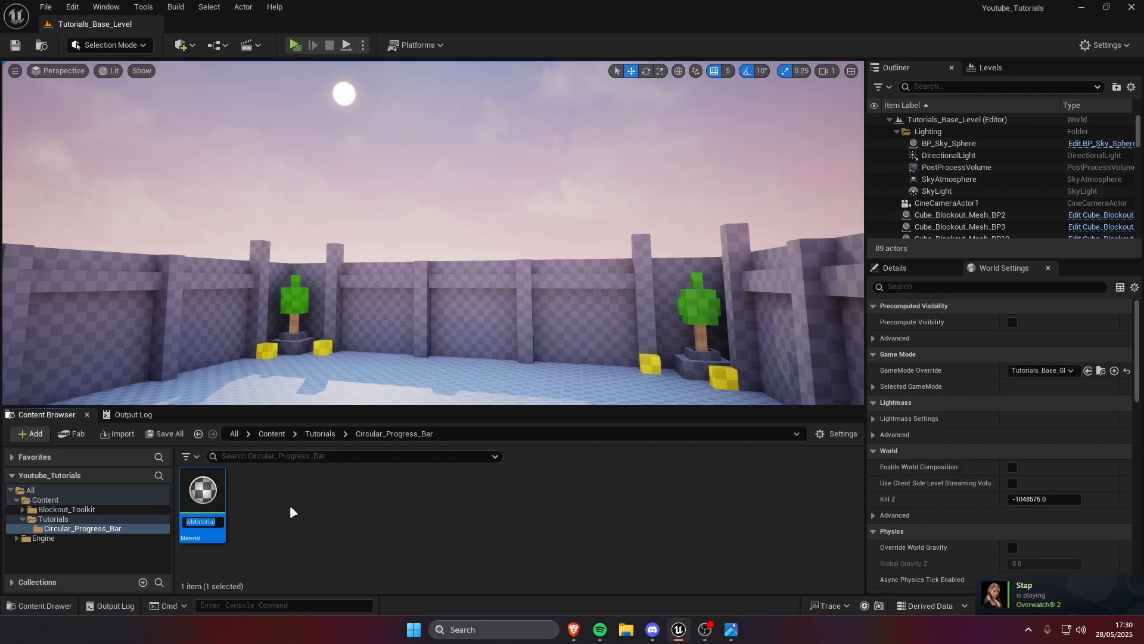
text(C)
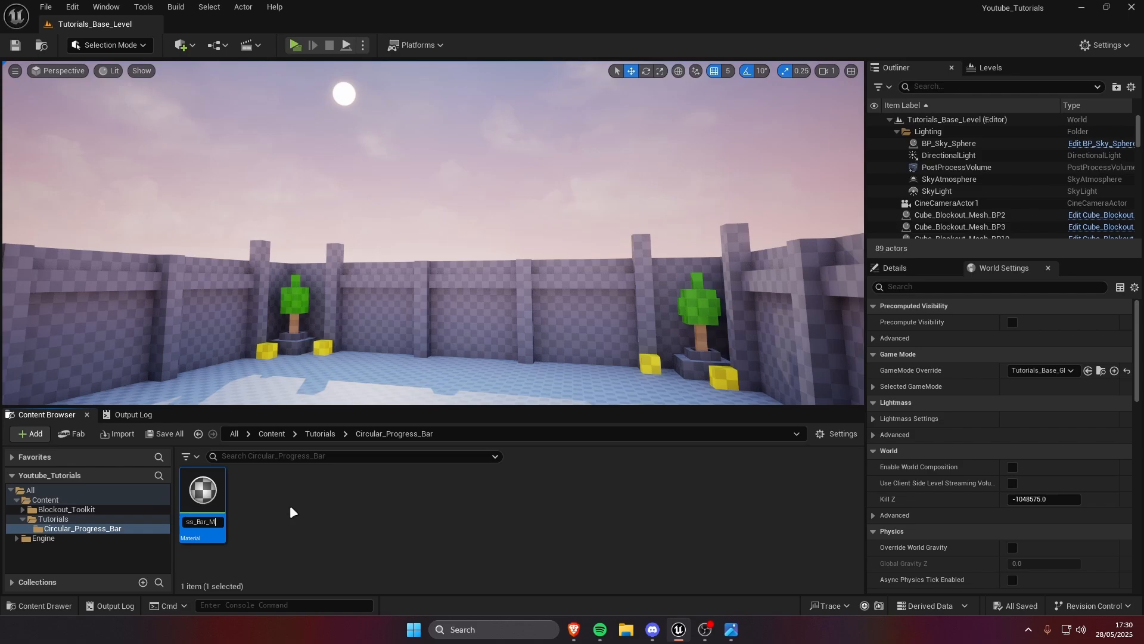
key(Return)
double_click(203, 495)
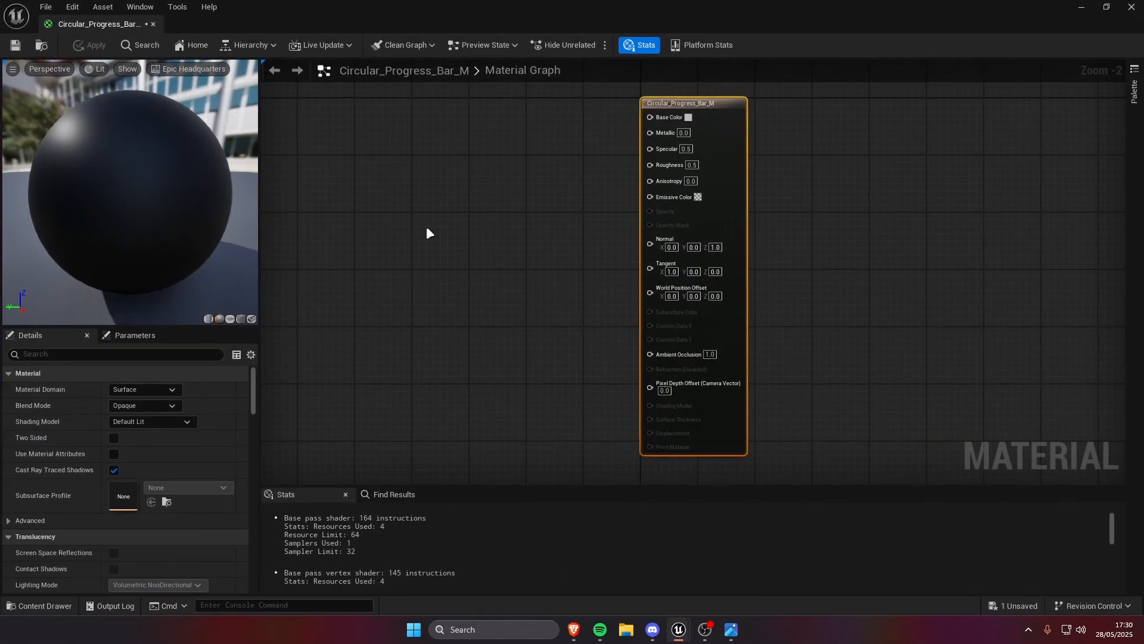
- Set the material domain to User Interface and the blend mode to Translucent
scroll(381, 283, down, 1)
right_drag(381, 284, 591, 311)
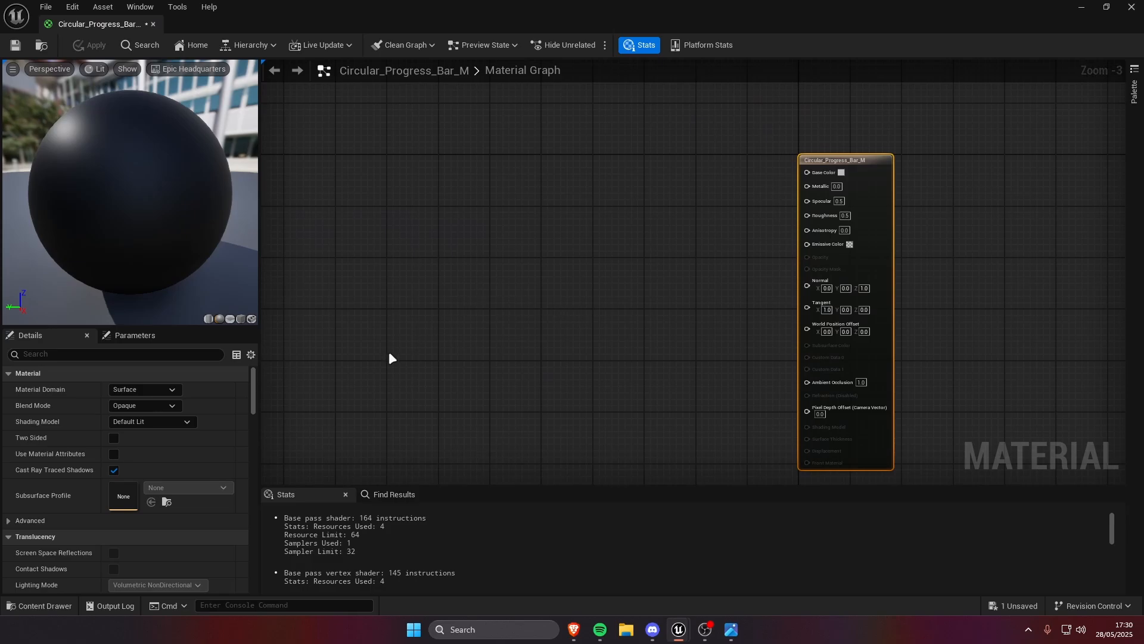
click(144, 388)
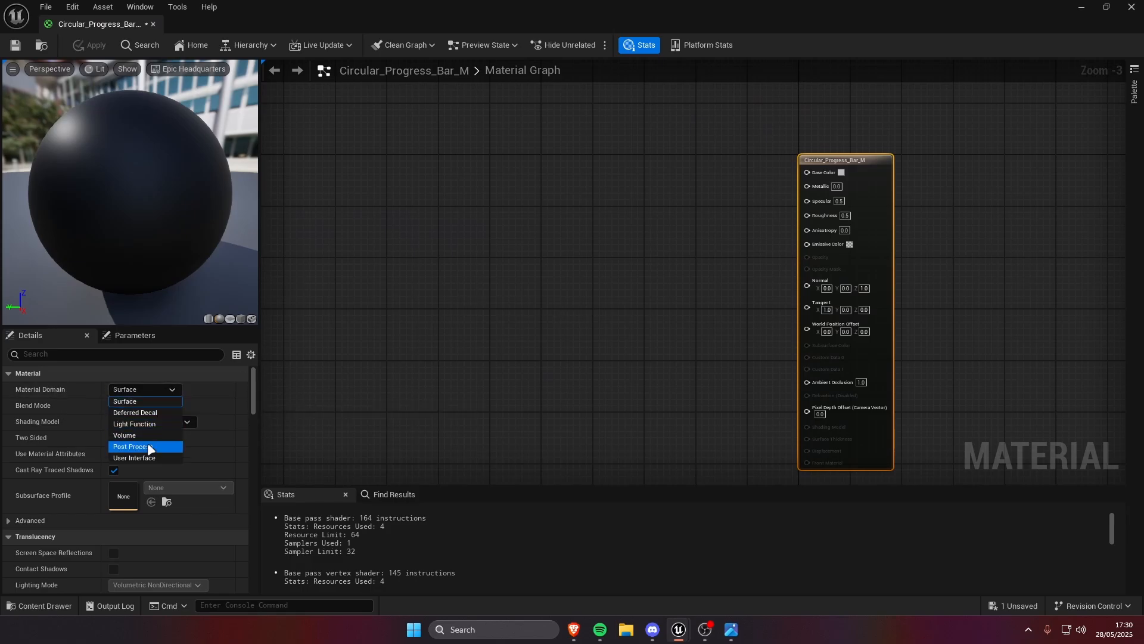
click(142, 457)
right_drag(723, 270, 692, 361)
click(158, 407)
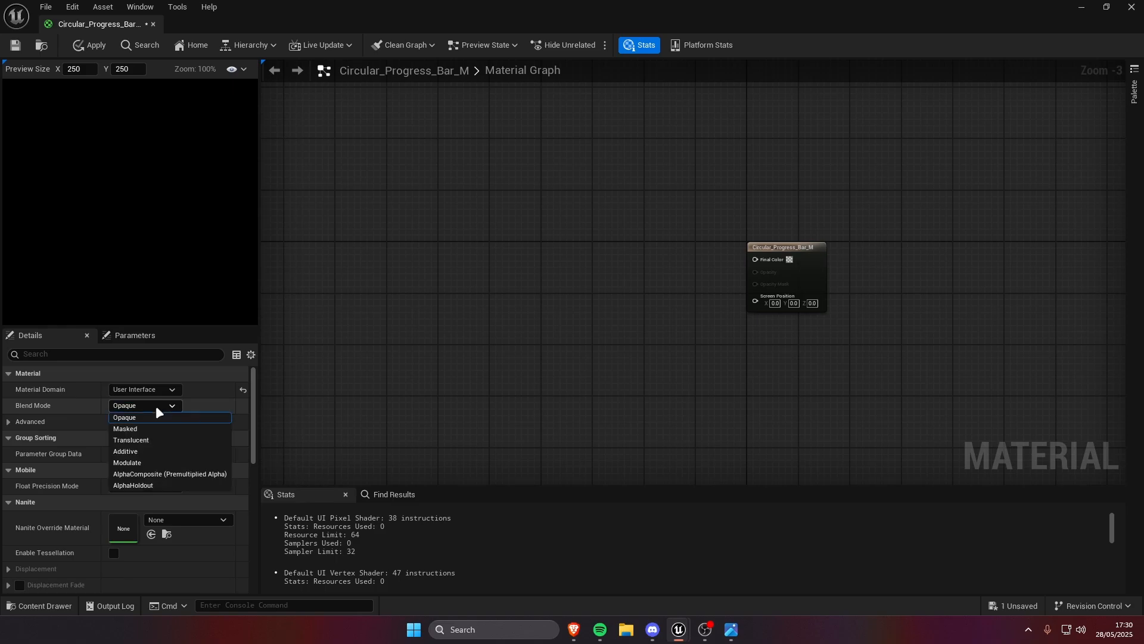
click(134, 440)
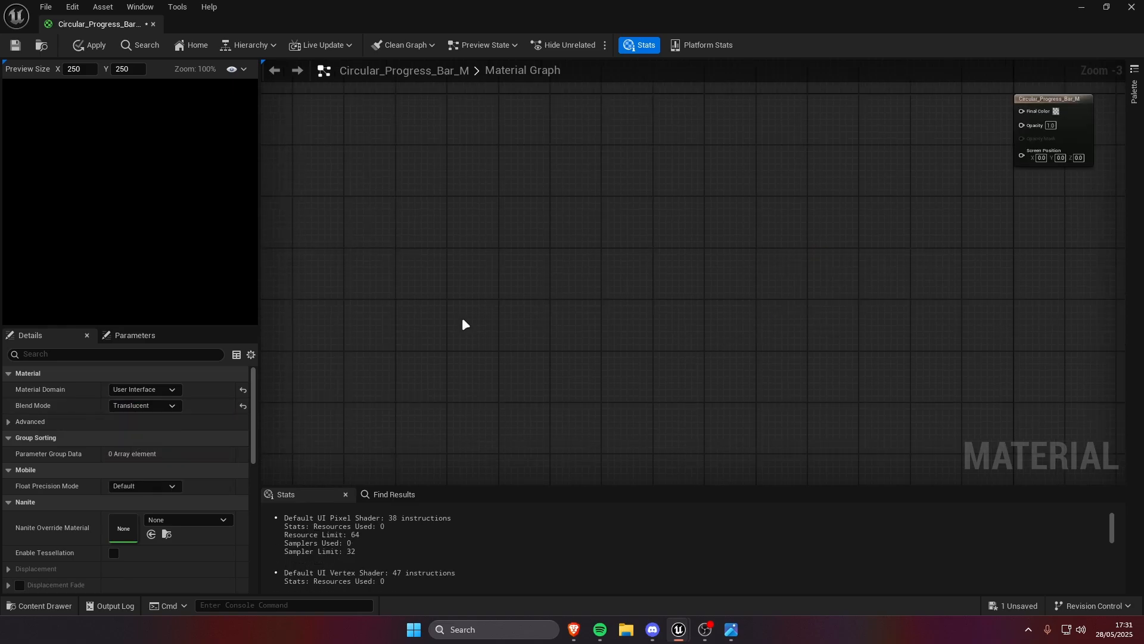
- Add a RadialGradientExponential node to the material graph
right_click(502, 312)
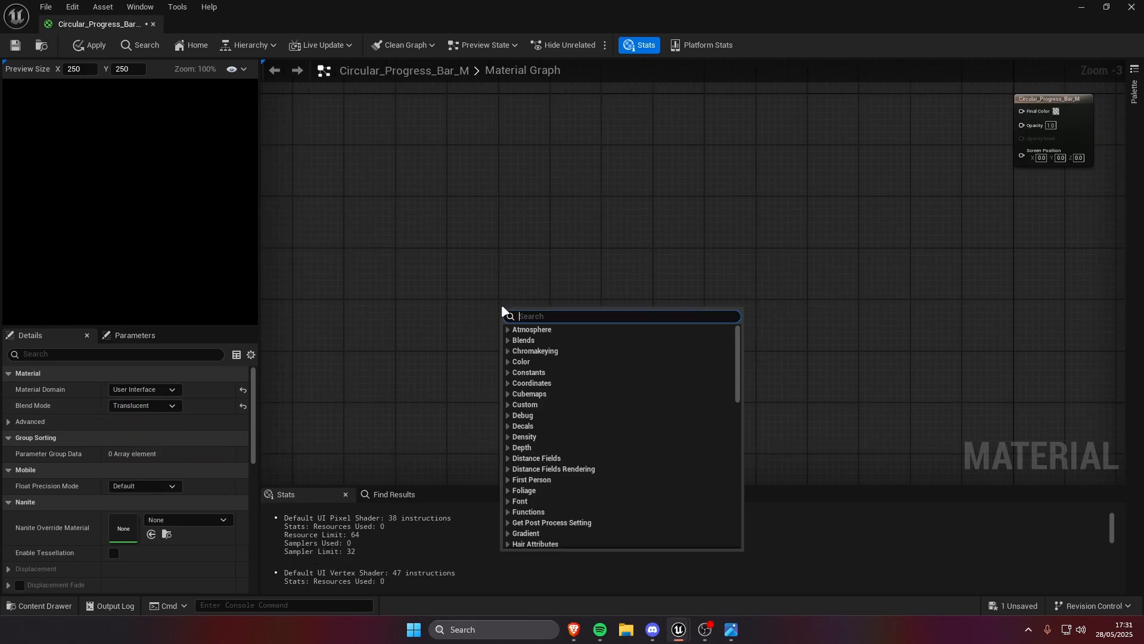
text(radia)
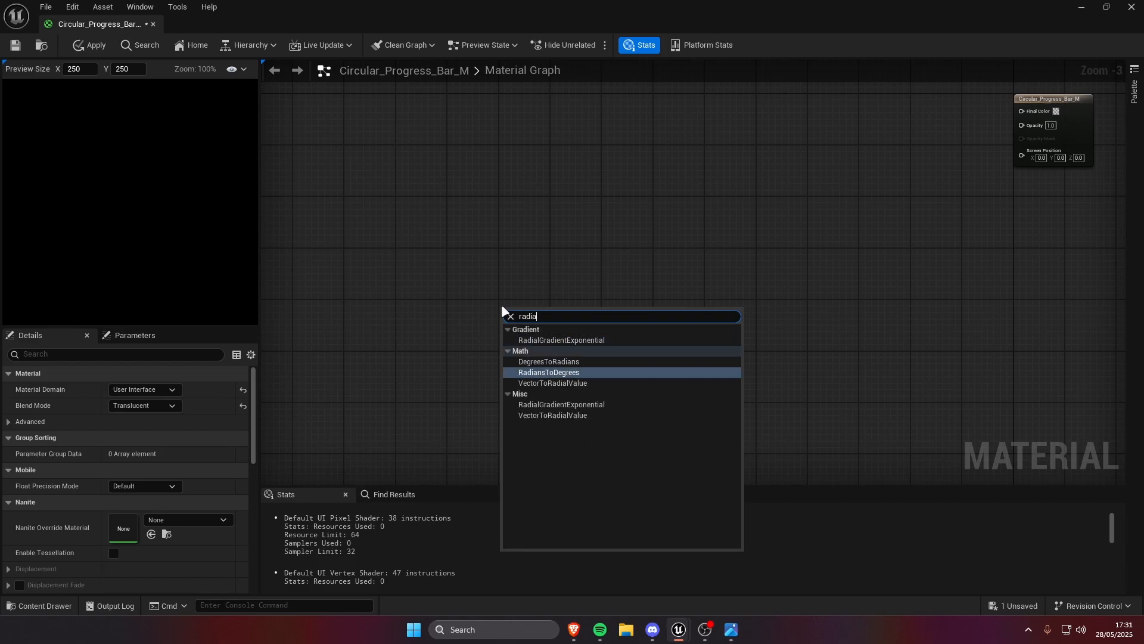
key(Up)
key(Up)
key(Return)
scroll(583, 325, up, 2)
scroll(585, 442, down, 1)
right_drag(584, 442, 605, 336)
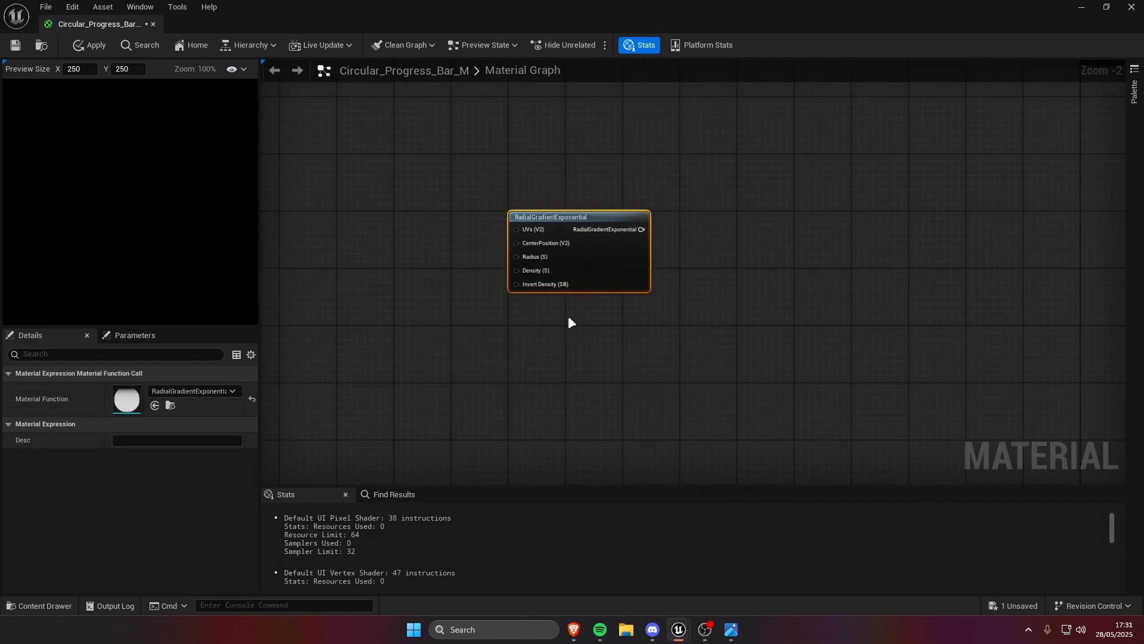
- Duplicate the RadialGradientExponential node and place the copy directly below the original
key(ctrl+d)
drag(588, 383, 588, 351)
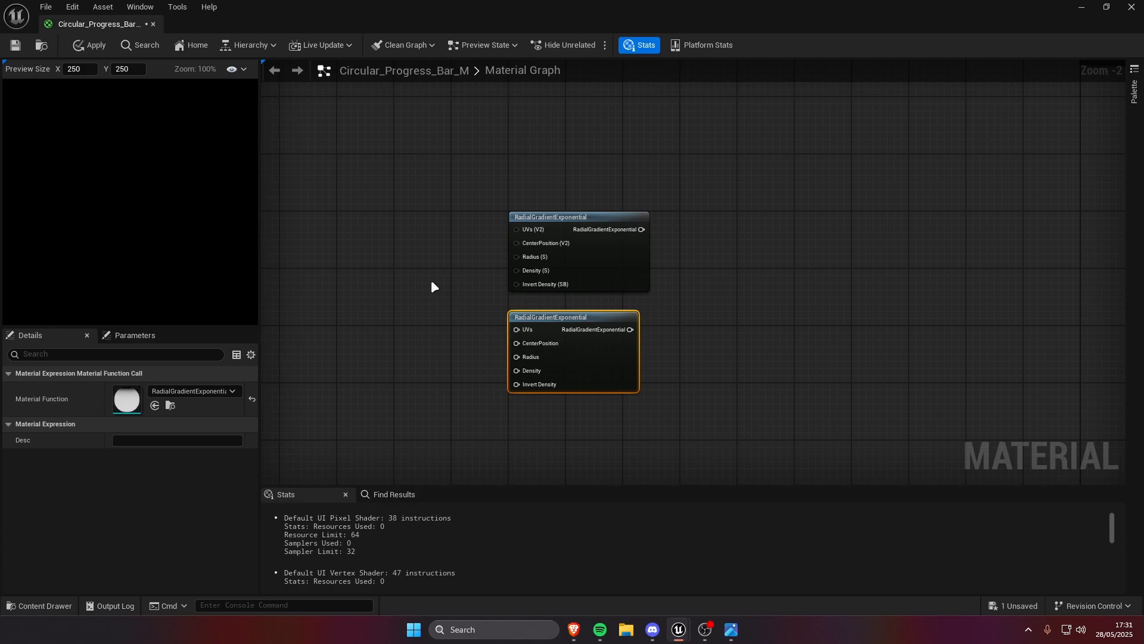
click(448, 291)
right_drag(449, 290, 441, 343)
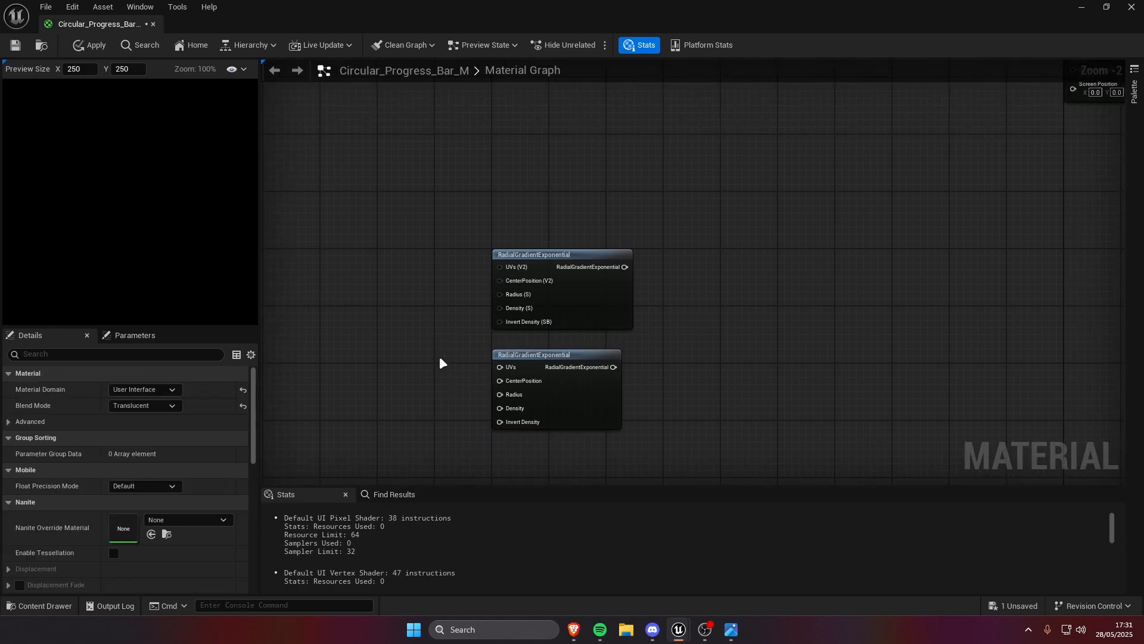
- Add a constant node with value 0.5 and connect it to the upper radial gradient's Radius input
key(1)
click(375, 302)
drag(367, 245, 463, 370)
click(437, 276)
drag(416, 317, 444, 300)
drag(590, 327, 590, 336)
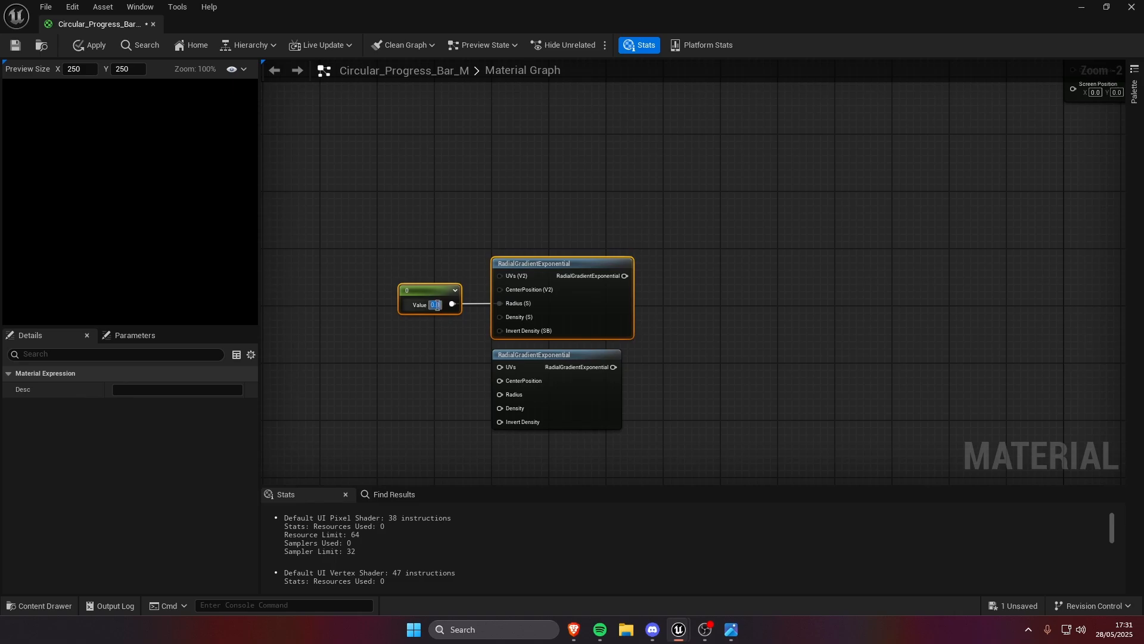
key(BackSpace)
text(0.5)
key(Return)
click(470, 246)
right_drag(392, 360, 451, 313)
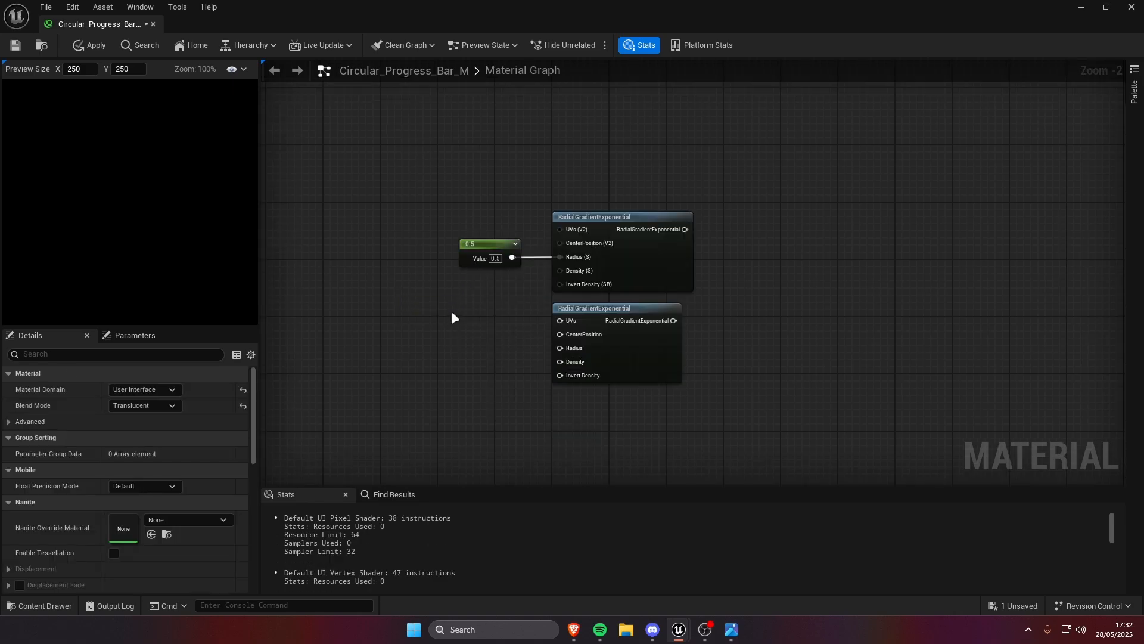
- Add a second constant node below the 0.5 constant and set its value to 100
click(431, 302)
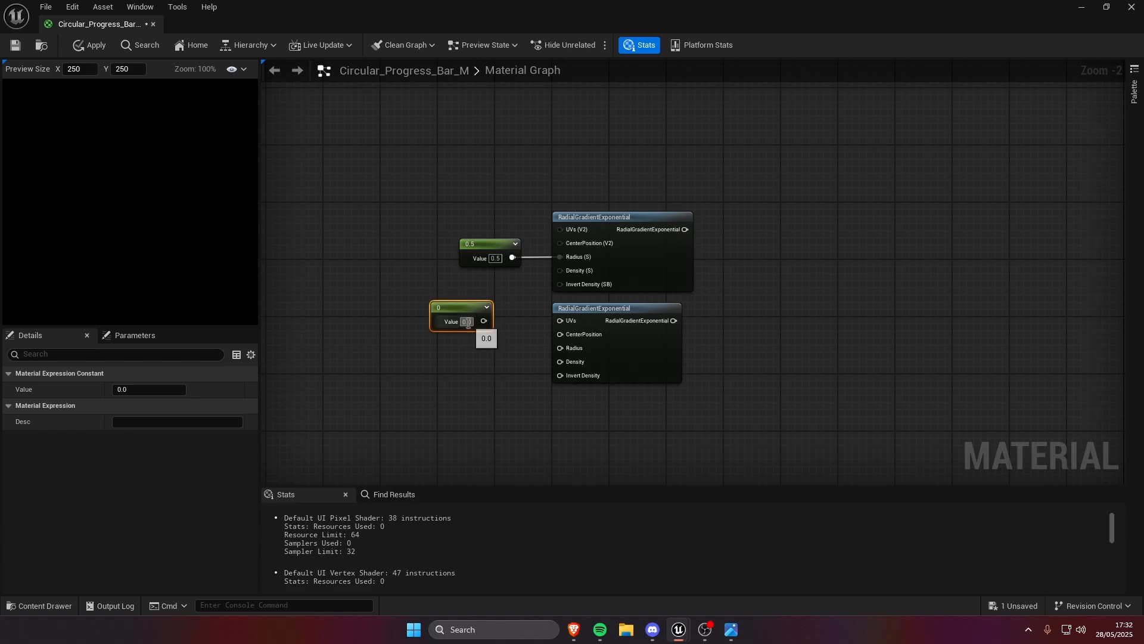
click(467, 323)
text(100)
key(Return)
click(369, 265)
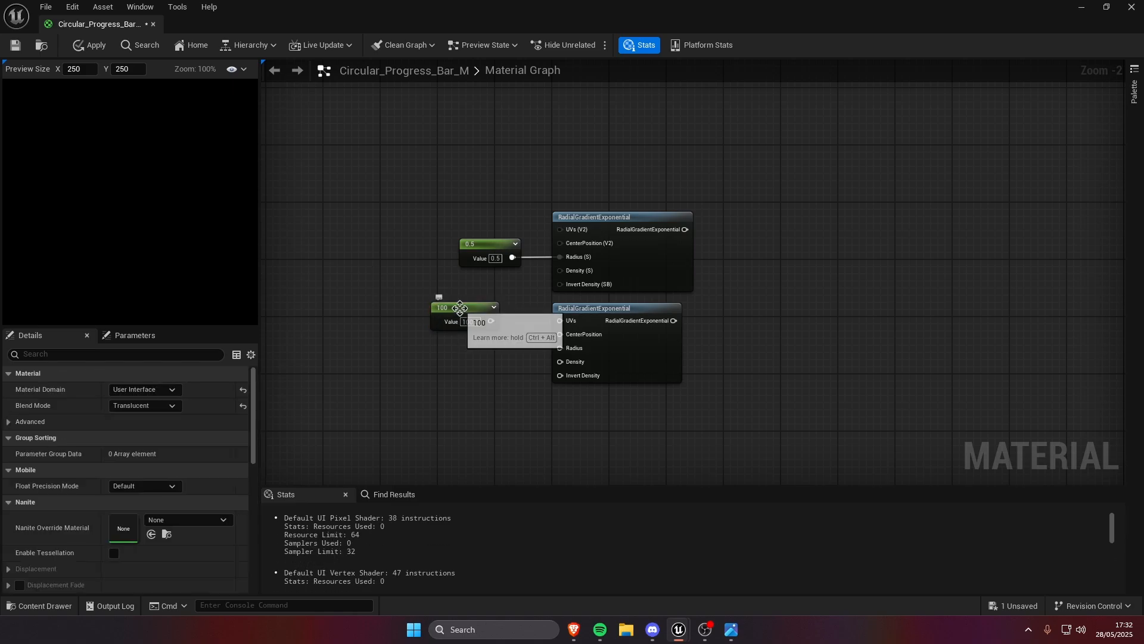
- Convert the 100 constant to a parameter named Density and connect it to the Density inputs of both radial gradients
right_click(459, 307)
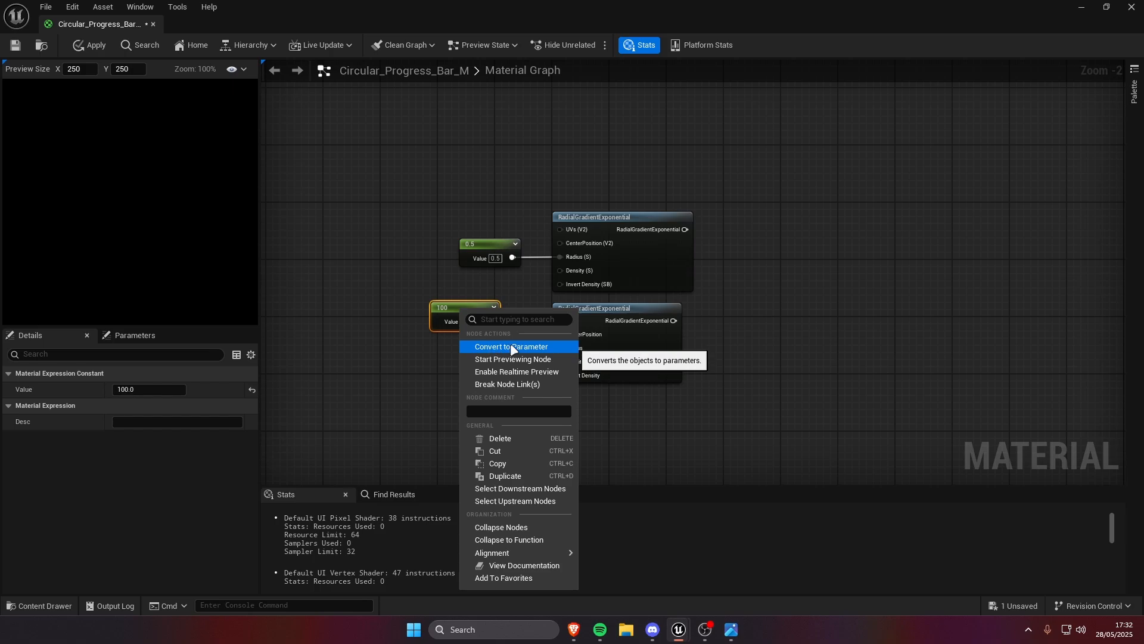
click(360, 298)
right_click(455, 306)
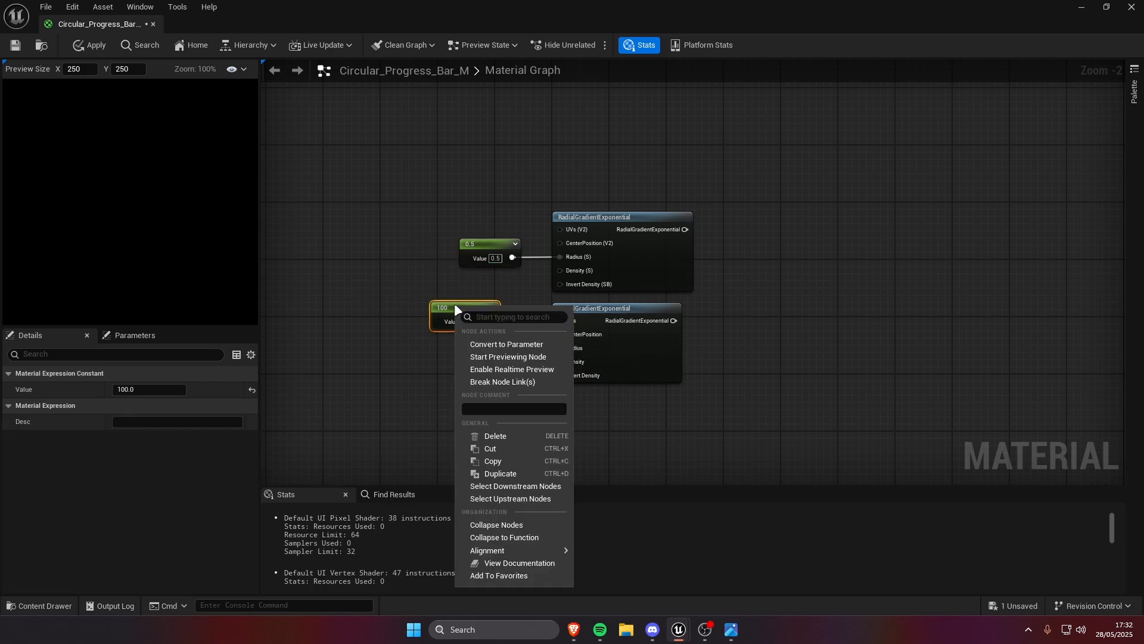
click(506, 344)
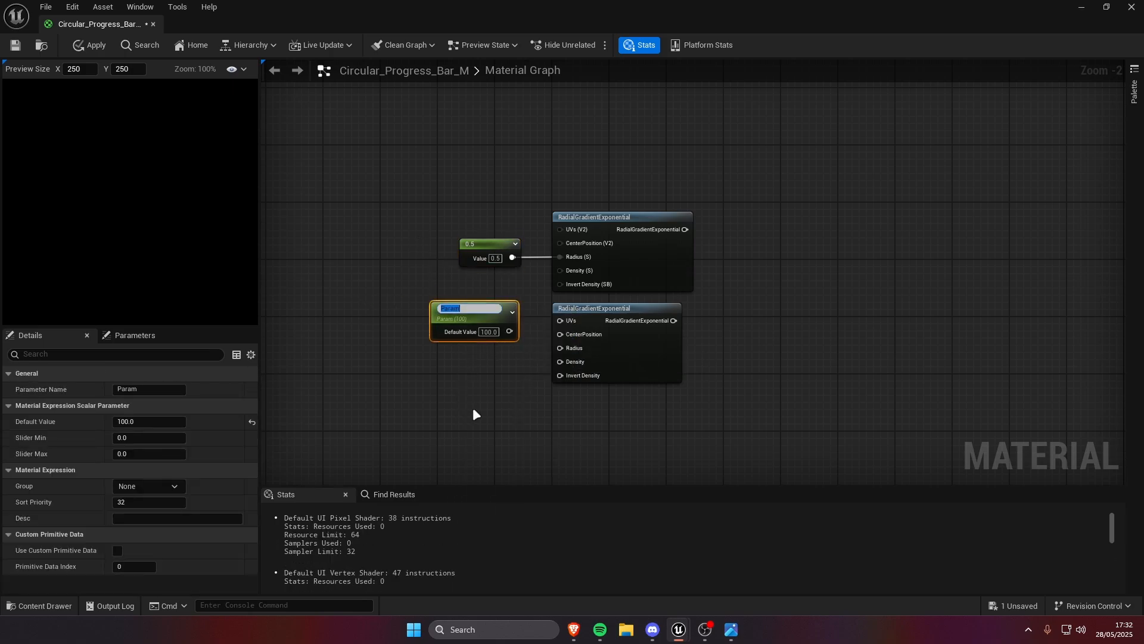
text(Density)
key(Return)
click(473, 409)
drag(509, 328, 560, 271)
mouse_move(478, 309)
mouse_down()
mouse_move(494, 289)
mouse_move(478, 293)
mouse_up()
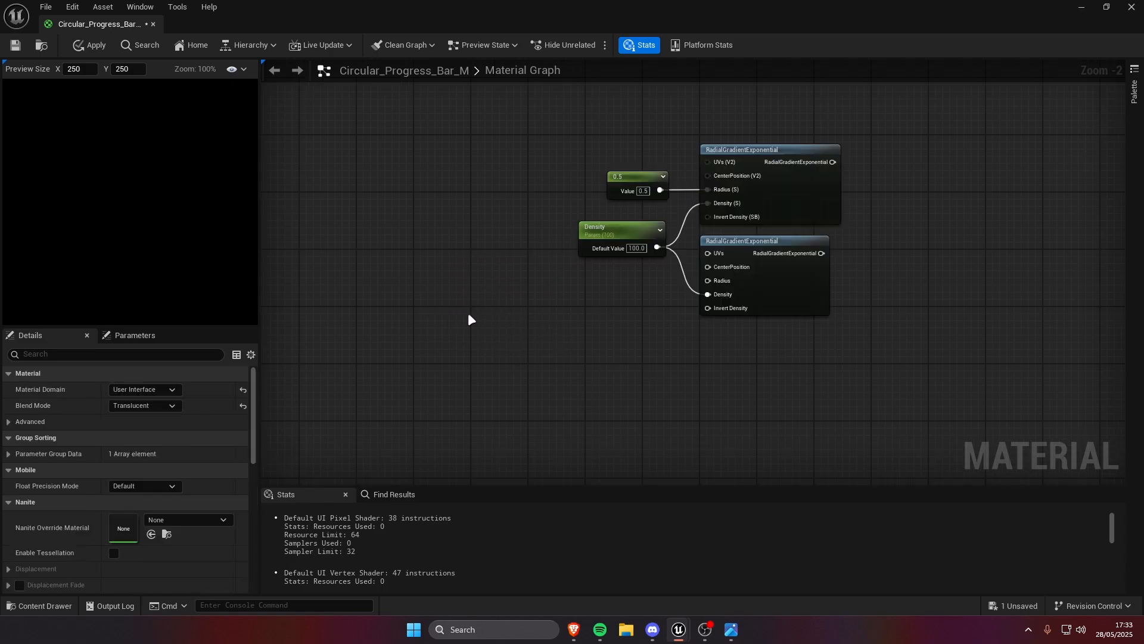
- Add a scalar parameter named Thickness with a default value of 0.1
click(469, 319)
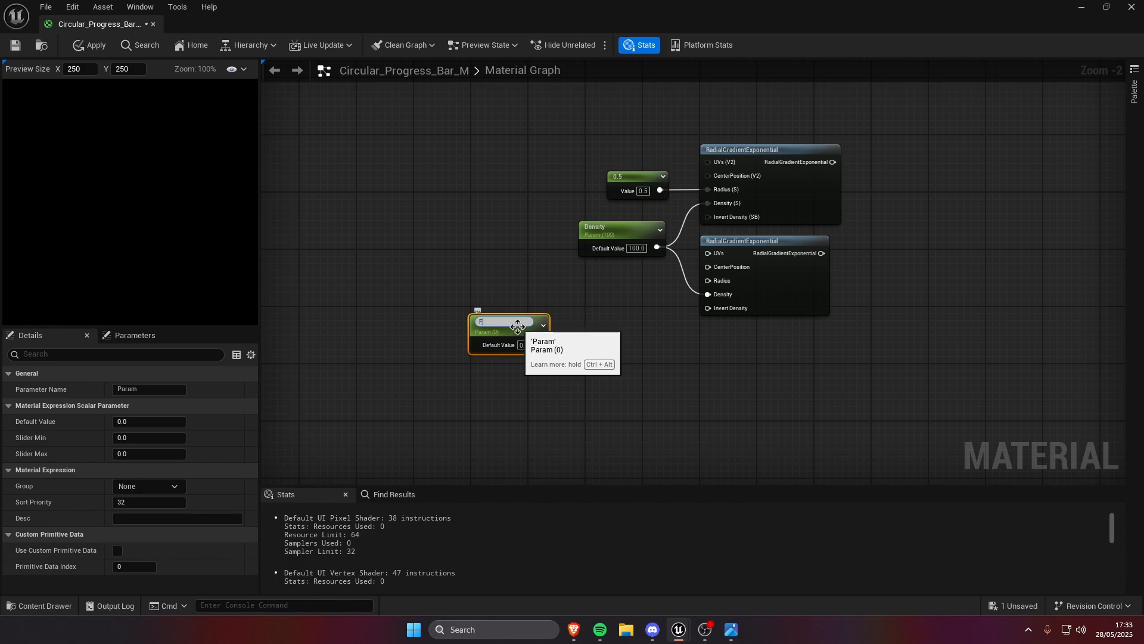
text(Thickness)
key(Return)
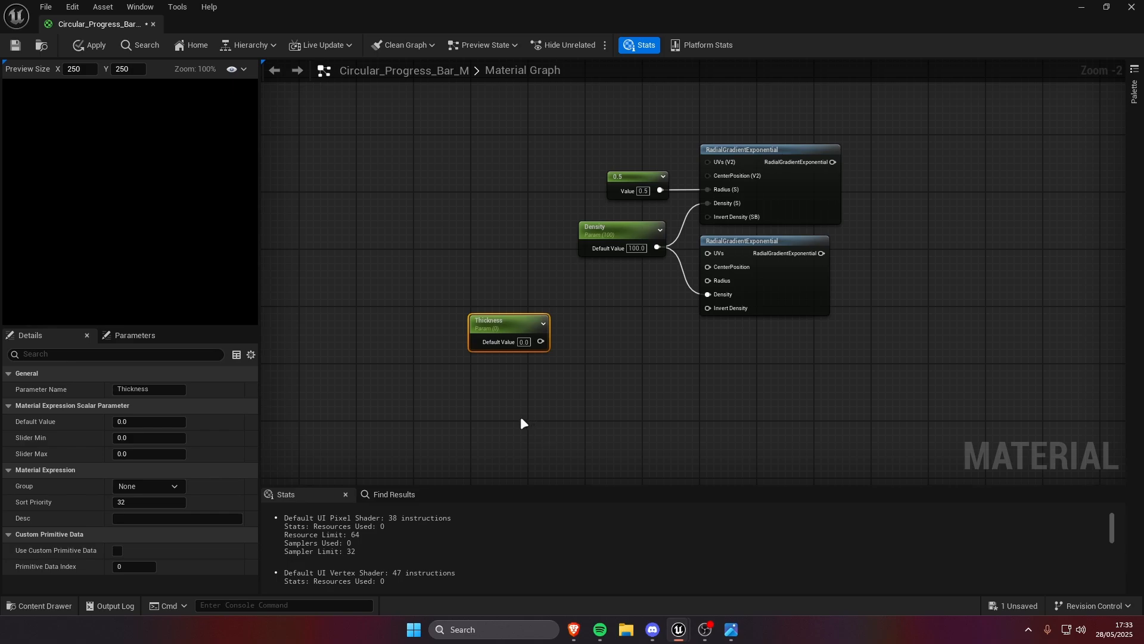
click(524, 342)
text(0.1)
key(Return)
click(599, 303)
- Add a Subtract node beside the Thickness parameter and set its A value to 0.5
right_drag(602, 296, 521, 279)
right_click(521, 279)
text(subt)
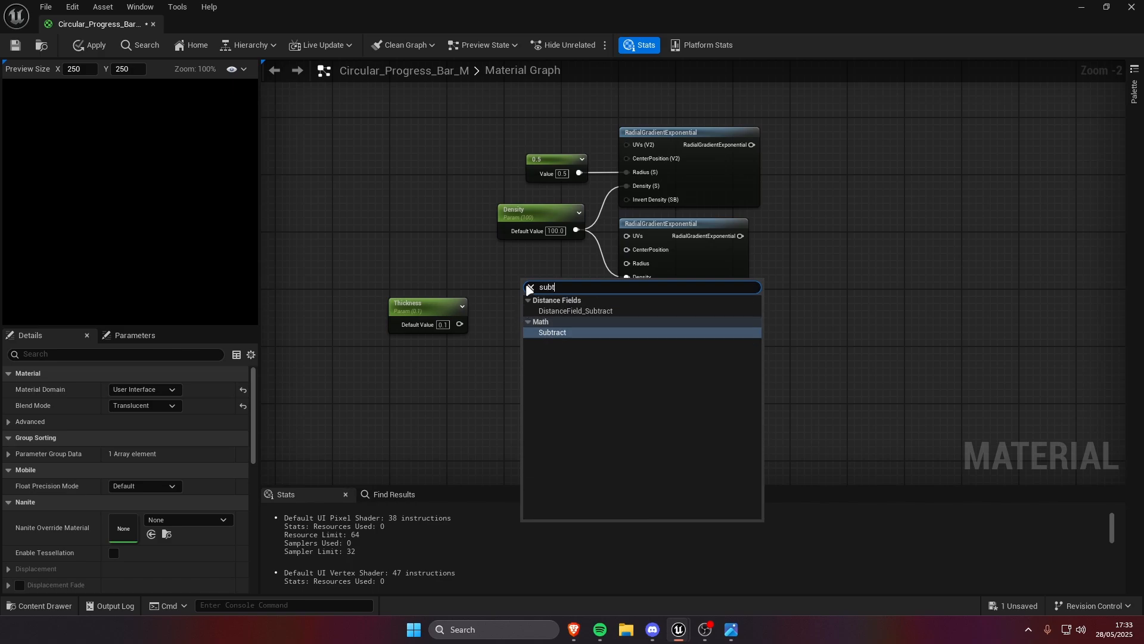
text(r)
key(Return)
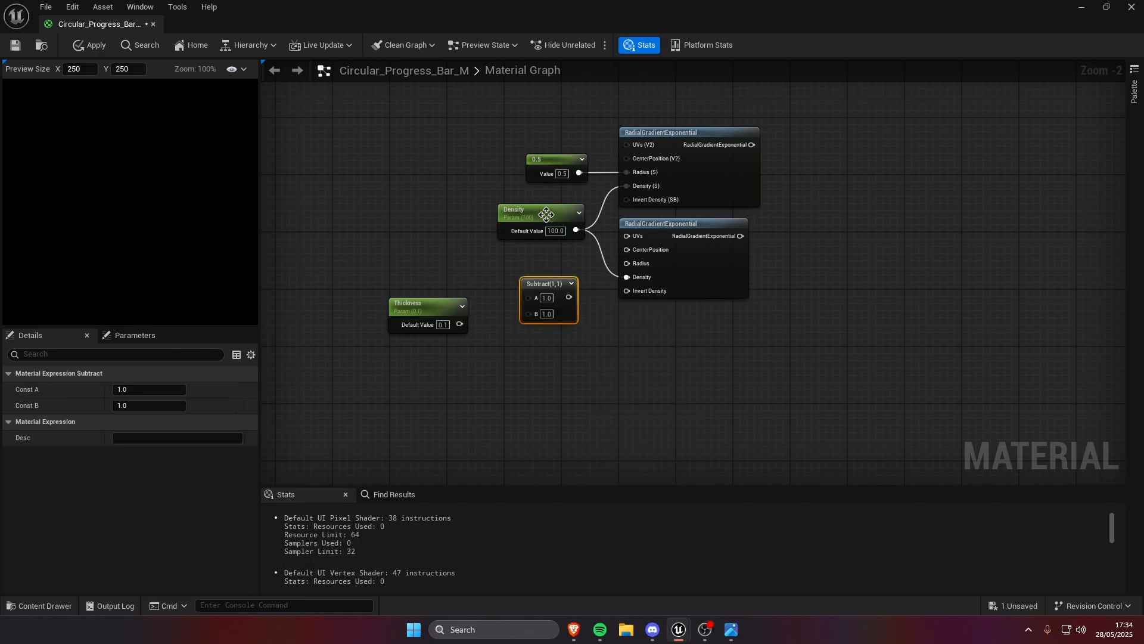
click(549, 299)
text(0.5)
key(Return)
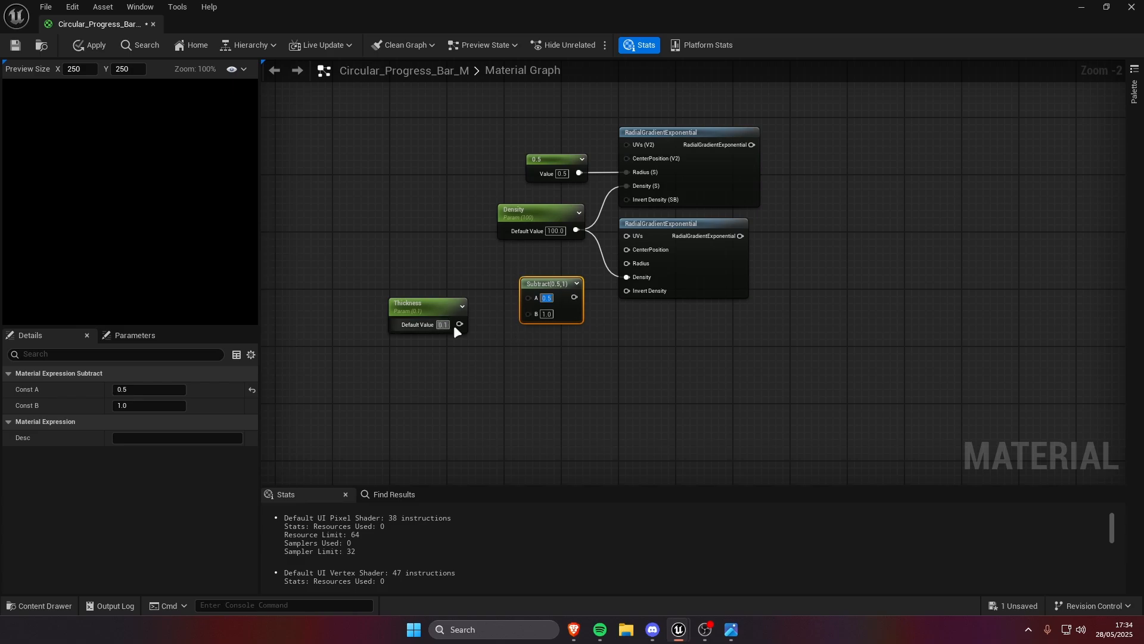
- Connect Thickness to the Subtract node's B input, align the nodes, and wire the Subtract output into the lower gradient's Radius
drag(459, 324, 541, 314)
drag(568, 371, 436, 275)
key(q)
click(449, 268)
drag(573, 298, 633, 262)
- Copy the Subtract node after the gradients, connecting the upper gradient to its A input and the lower gradient to B
drag(834, 391, 841, 248)
right_drag(841, 248, 683, 289)
right_drag(692, 357, 709, 308)
drag(462, 410, 425, 368)
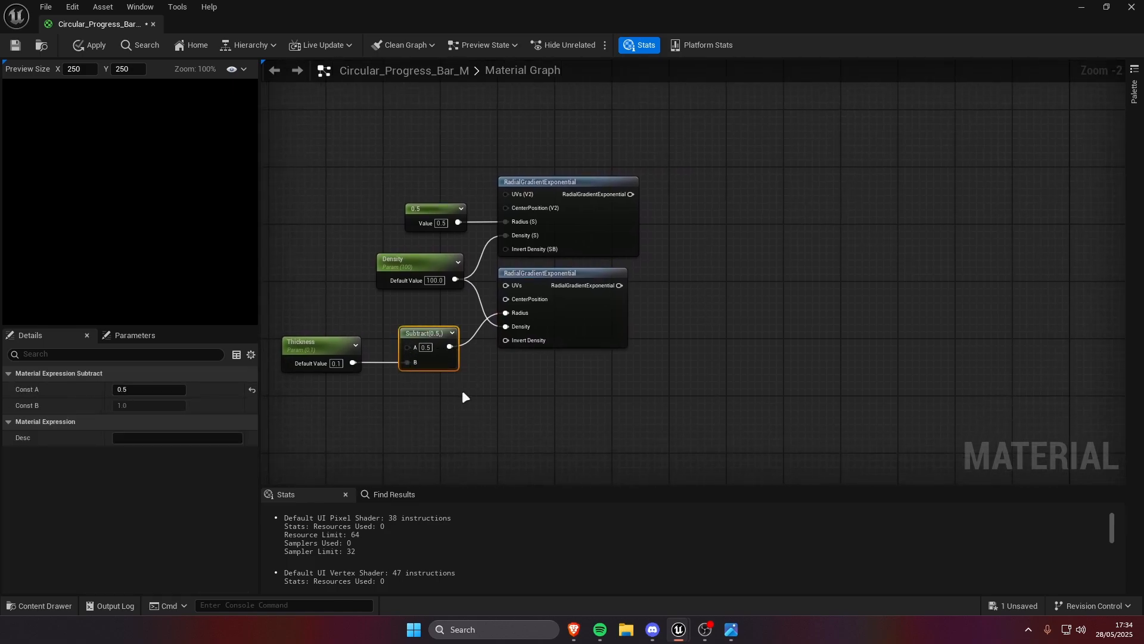
key(ctrl+c)
key(ctrl+v)
drag(664, 215, 587, 307)
drag(552, 150, 699, 280)
click(702, 366)
drag(702, 366, 587, 311)
click(736, 217)
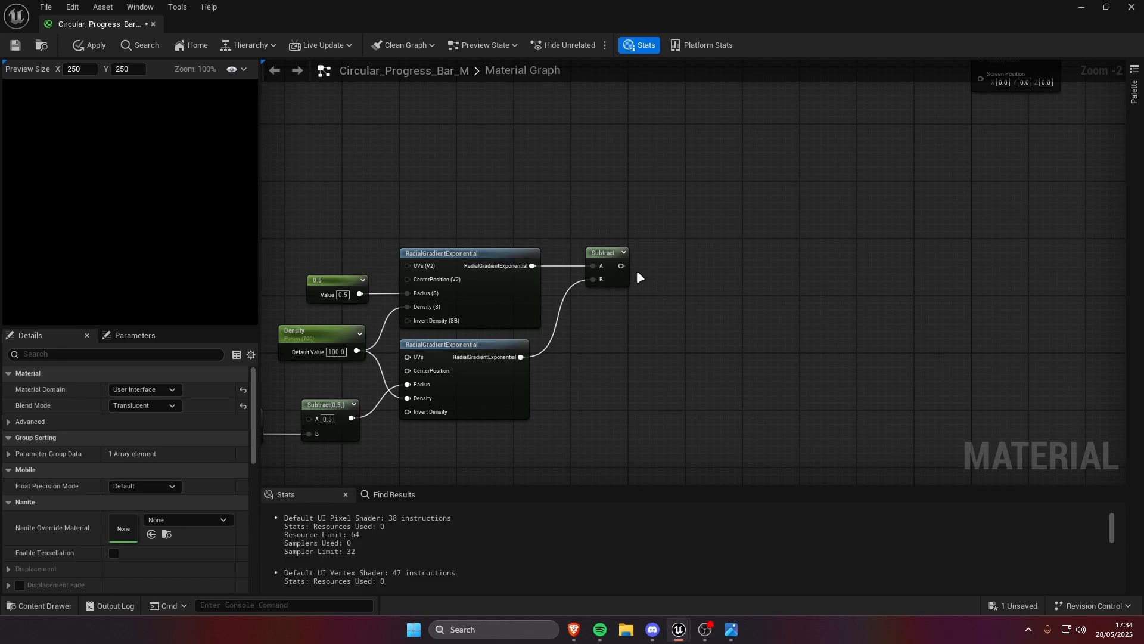
- Add a named reroute declaration called Fill Mask from the final Subtract output and straighten the connections of the upper node row
drag(622, 266, 693, 266)
text(named)
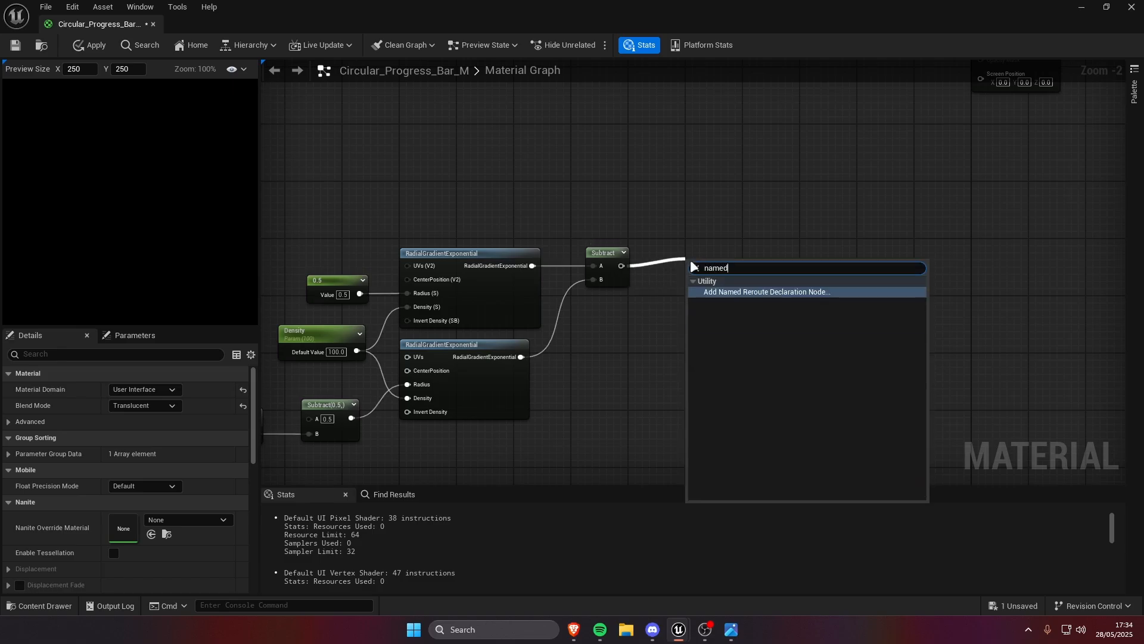
click(734, 293)
text(Fill Mask)
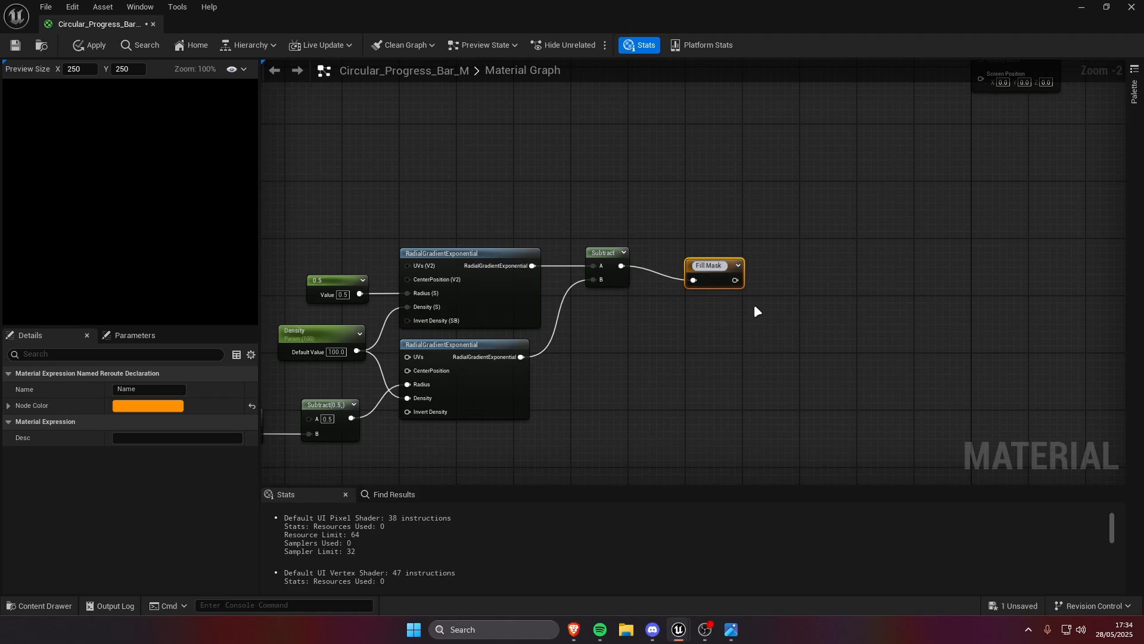
key(Return)
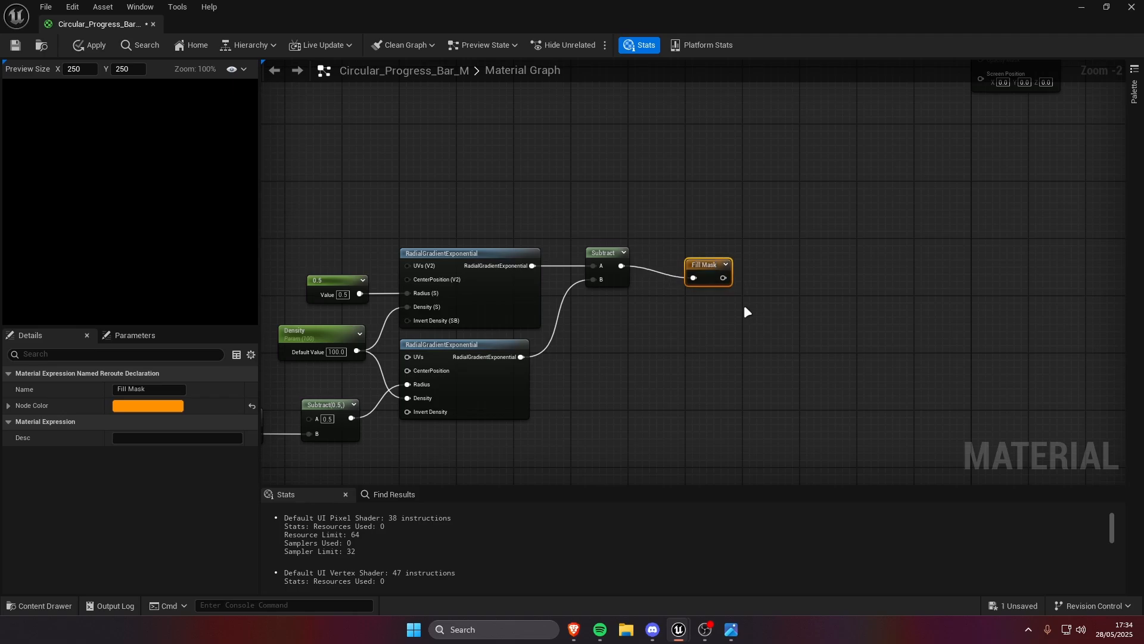
drag(777, 301, 300, 229)
key(q)
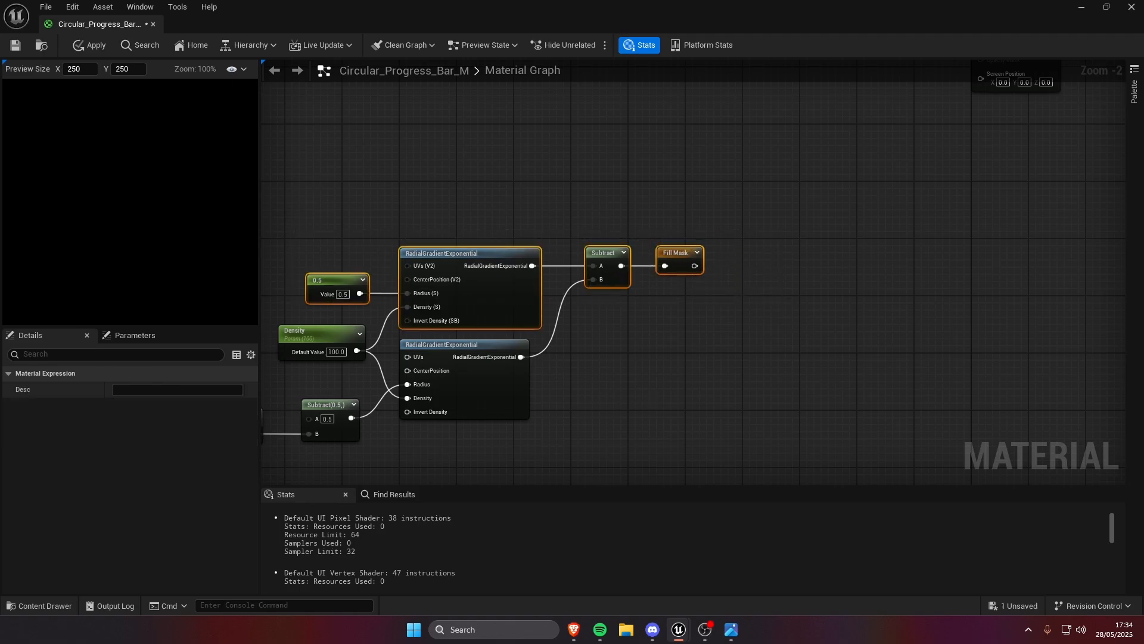
- Connect the Fill Mask reroute output to the material's Final Color input
right_drag(334, 232, 579, 204)
scroll(579, 204, down, 2)
drag(908, 409, 476, 205)
right_drag(679, 288, 542, 365)
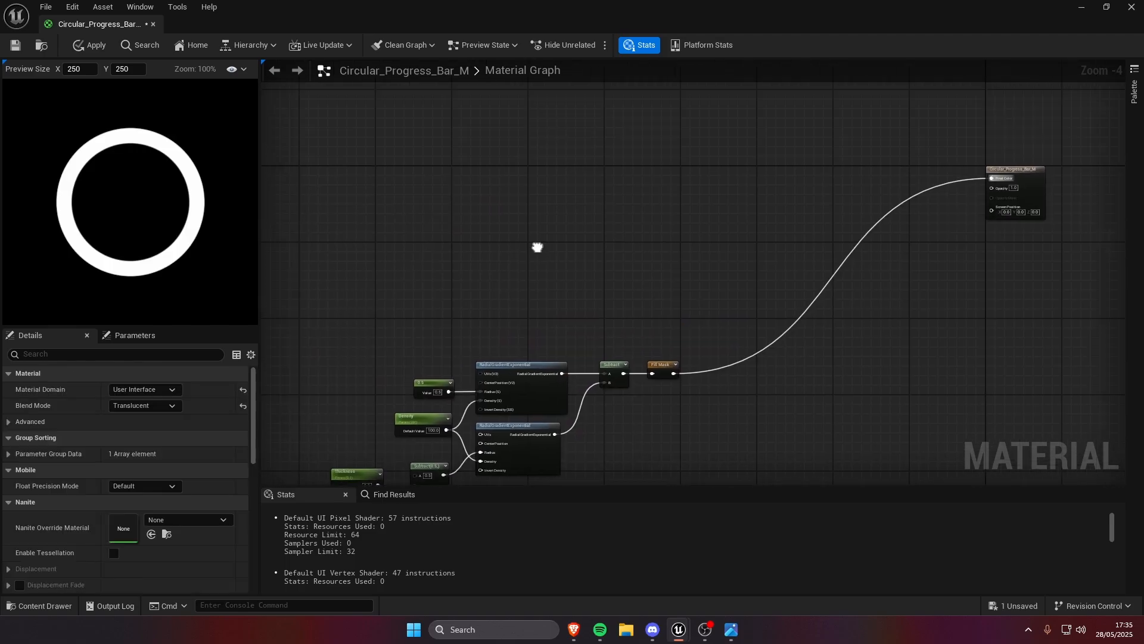
- Add a TextureCoordinate node in the empty area above the ring mask nodes
right_drag(531, 245, 615, 278)
scroll(459, 243, up, 2)
right_click(461, 246)
text(text)
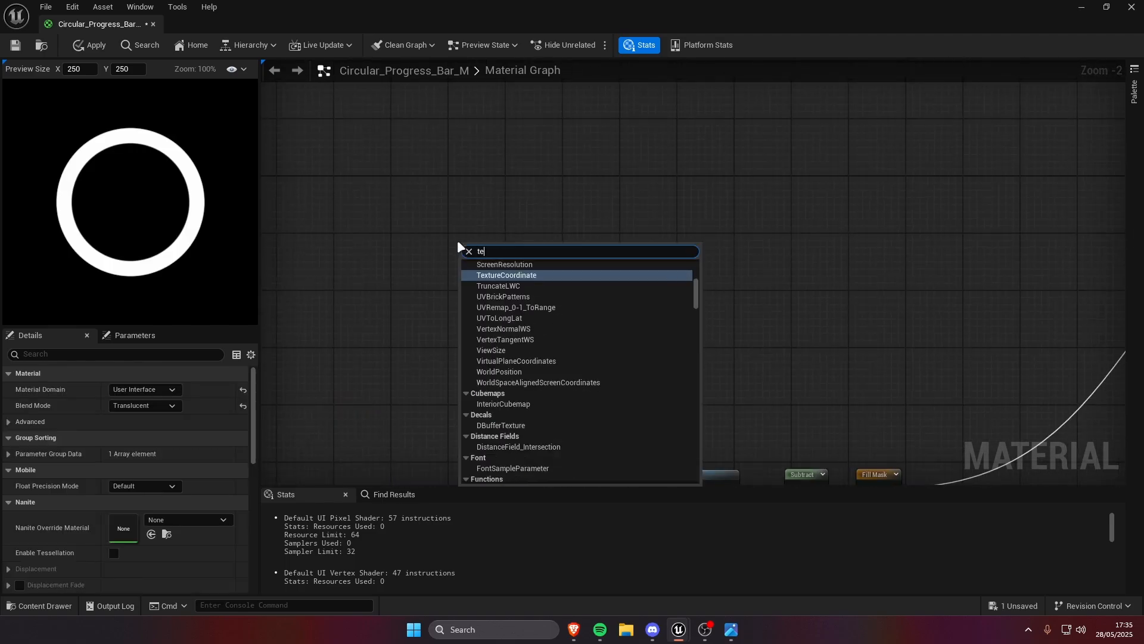
key(BackSpace)
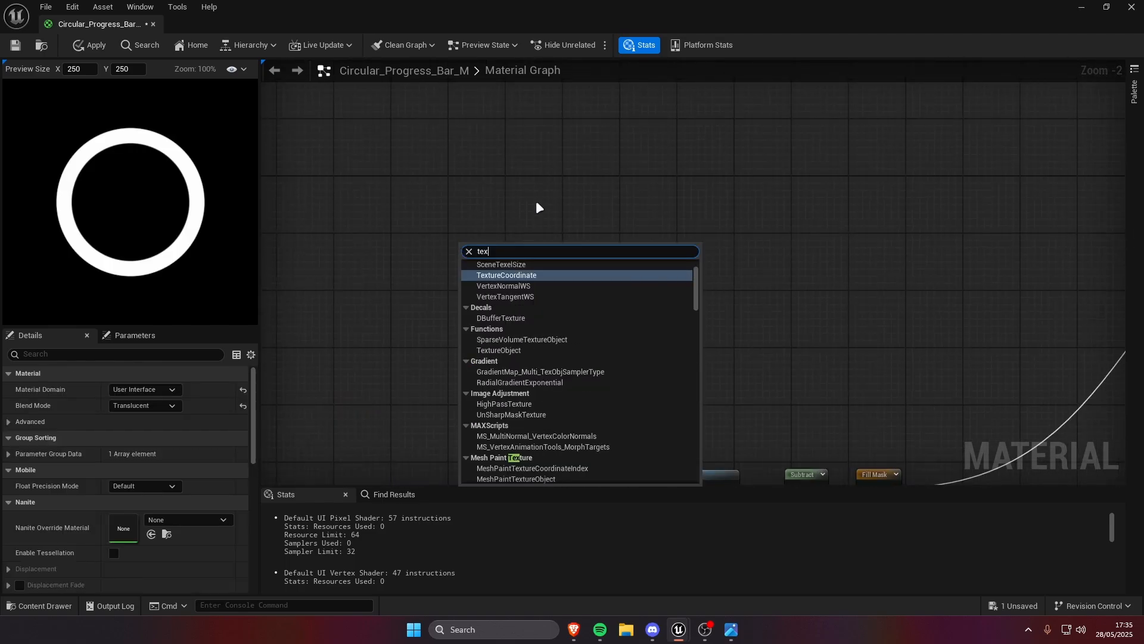
key(Return)
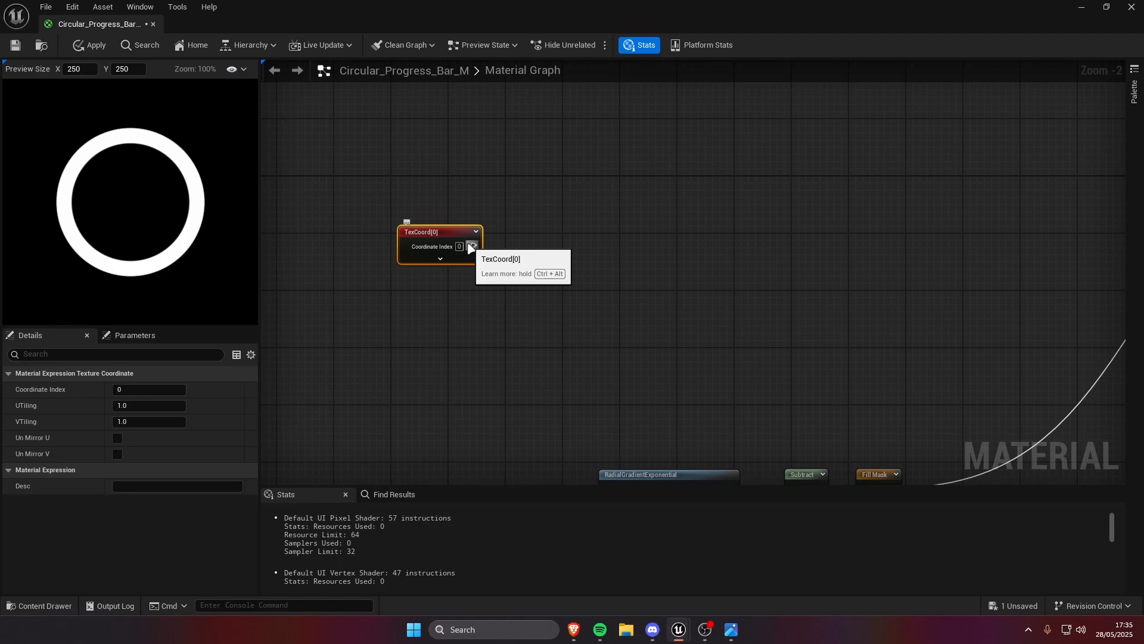
- Add a CustomRotator node fed by the TexCoord output through its UVs input
scroll(503, 251, up, 2)
right_drag(615, 267, 574, 298)
click(551, 291)
drag(422, 273, 494, 275)
text(custom ro)
key(Return)
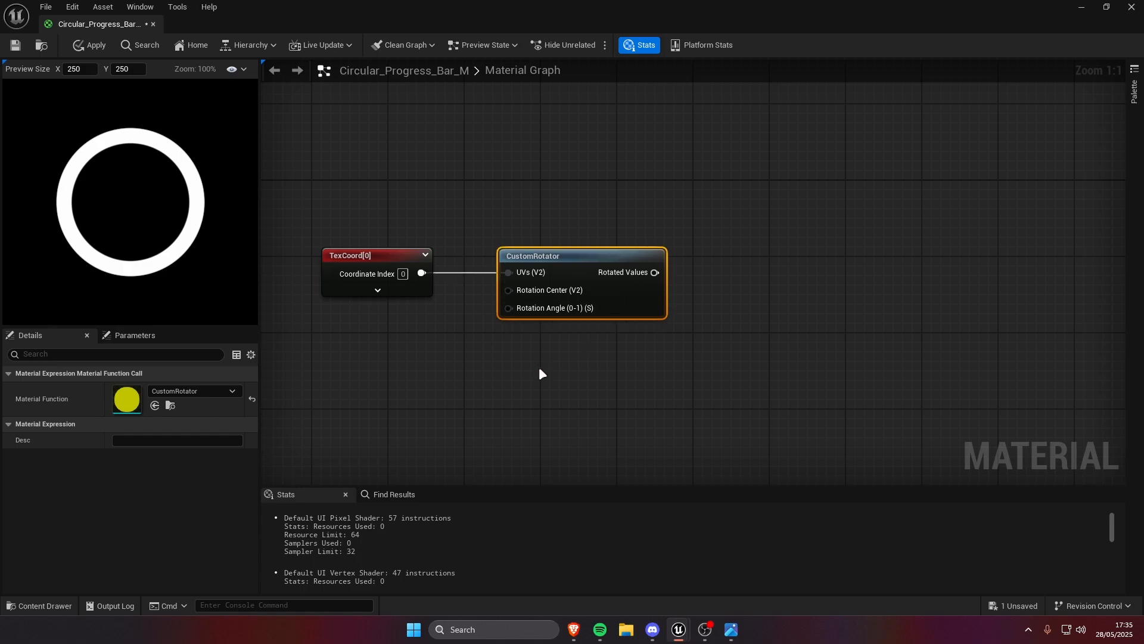
- Add a Constant node of 0.25, connect it to the CustomRotator's Rotation Angle, and place it under the TexCoord node
click(445, 354)
right_drag(444, 356, 526, 364)
click(426, 347)
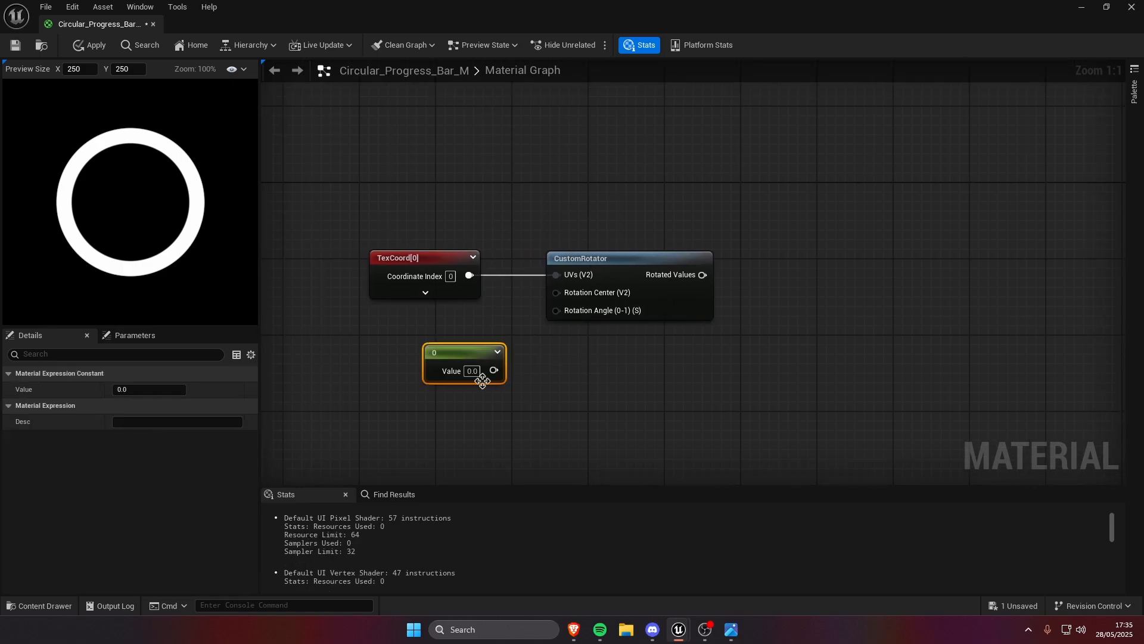
click(475, 372)
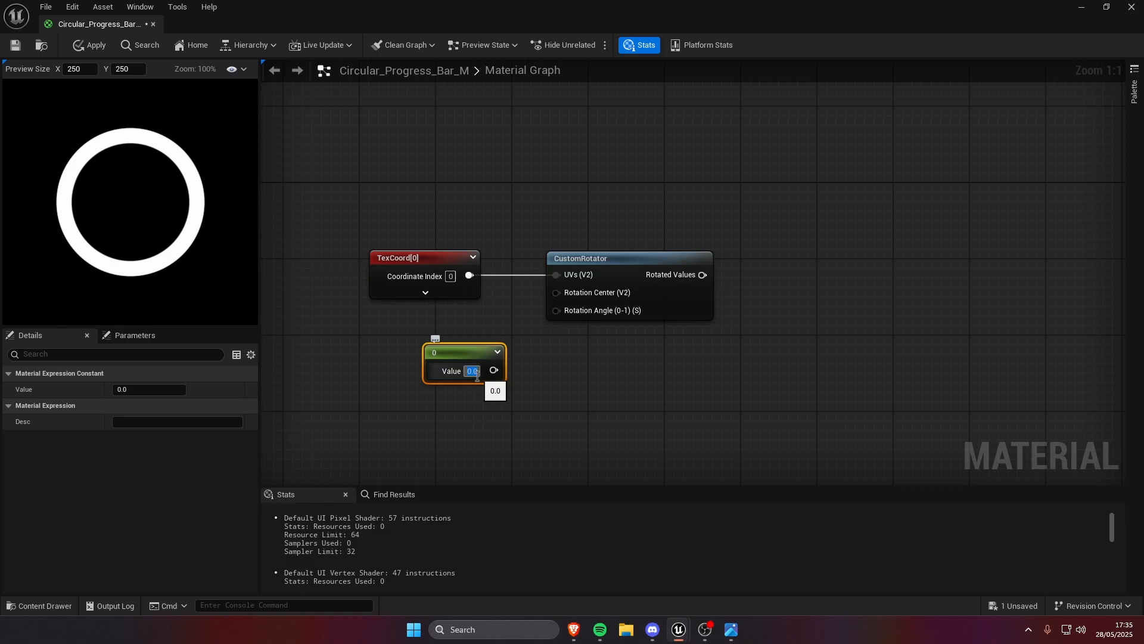
text(0.25)
key(Return)
drag(498, 370, 563, 312)
drag(481, 349, 454, 330)
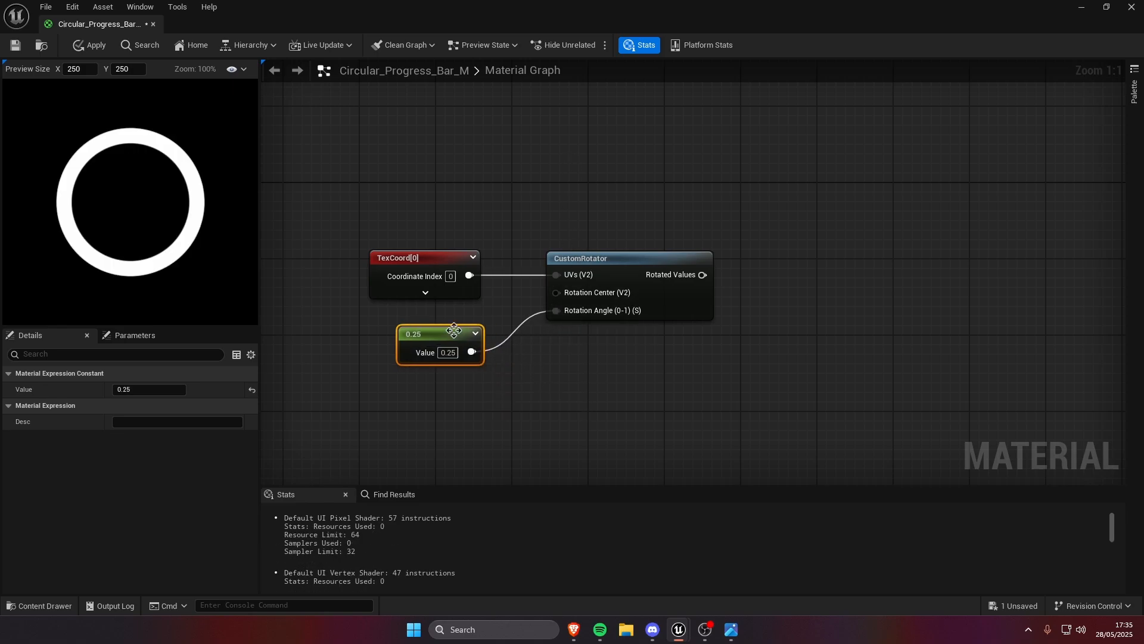
- Move the CustomRotator closer to its inputs and add a Subtract node from Rotated Values with B set to 0.5
drag(596, 258, 567, 258)
drag(674, 275, 768, 256)
text(sub)
key(Return)
text(0.5)
key(Return)
click(841, 344)
- Add a Multiply node after the new Subtract and connect the Subtract output to its A input
right_drag(840, 348, 559, 293)
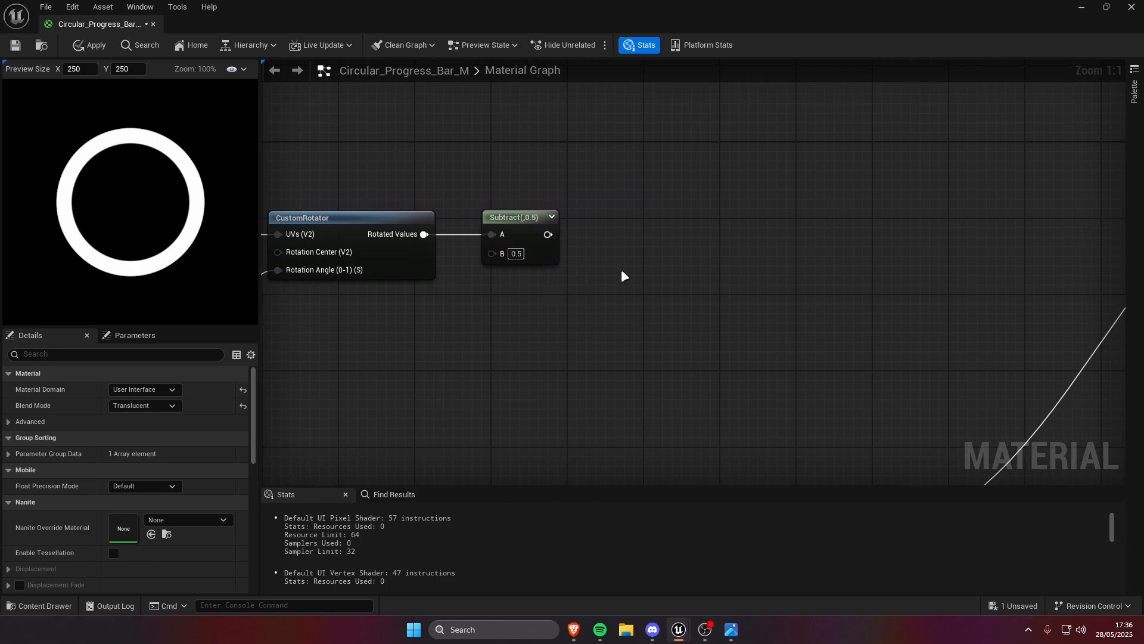
drag(547, 235, 624, 228)
text(mul)
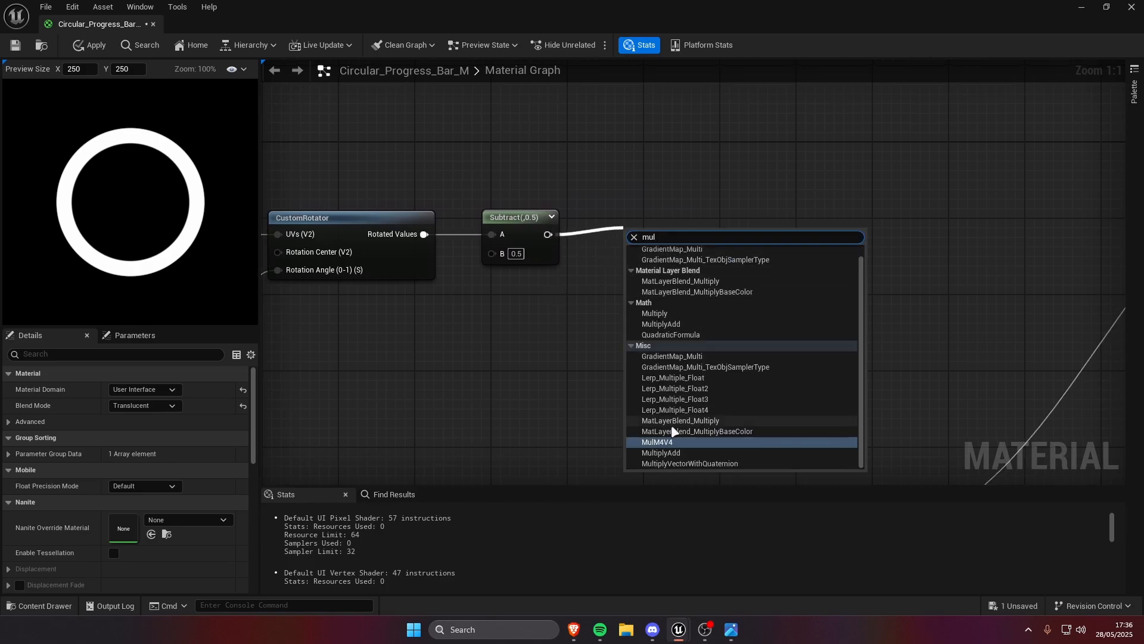
click(667, 192)
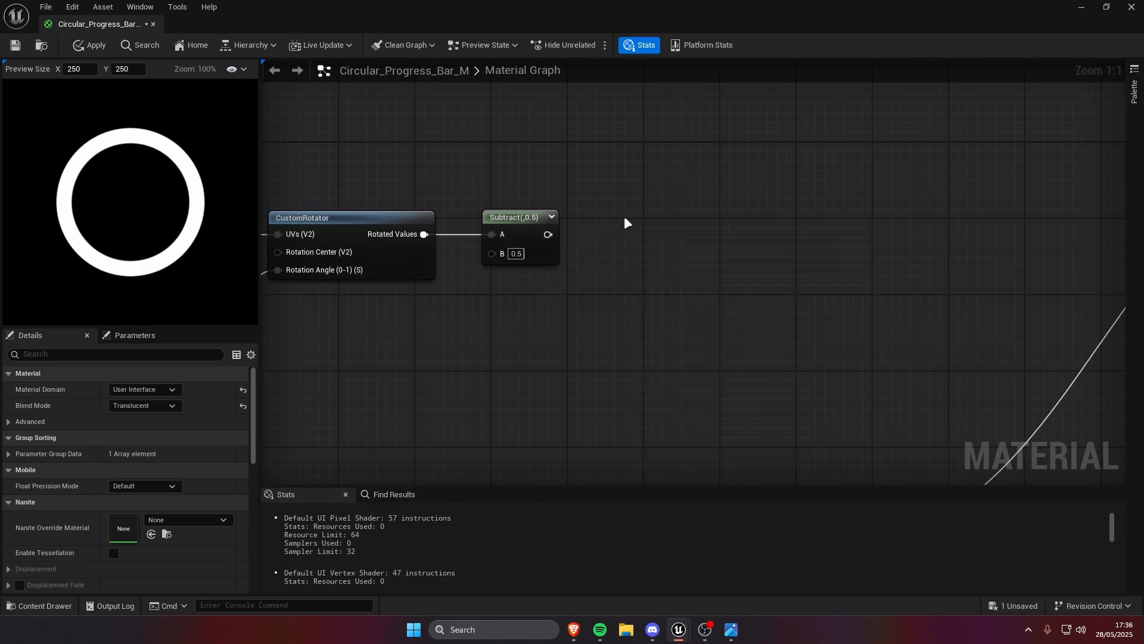
click(626, 225)
drag(647, 216, 548, 234)
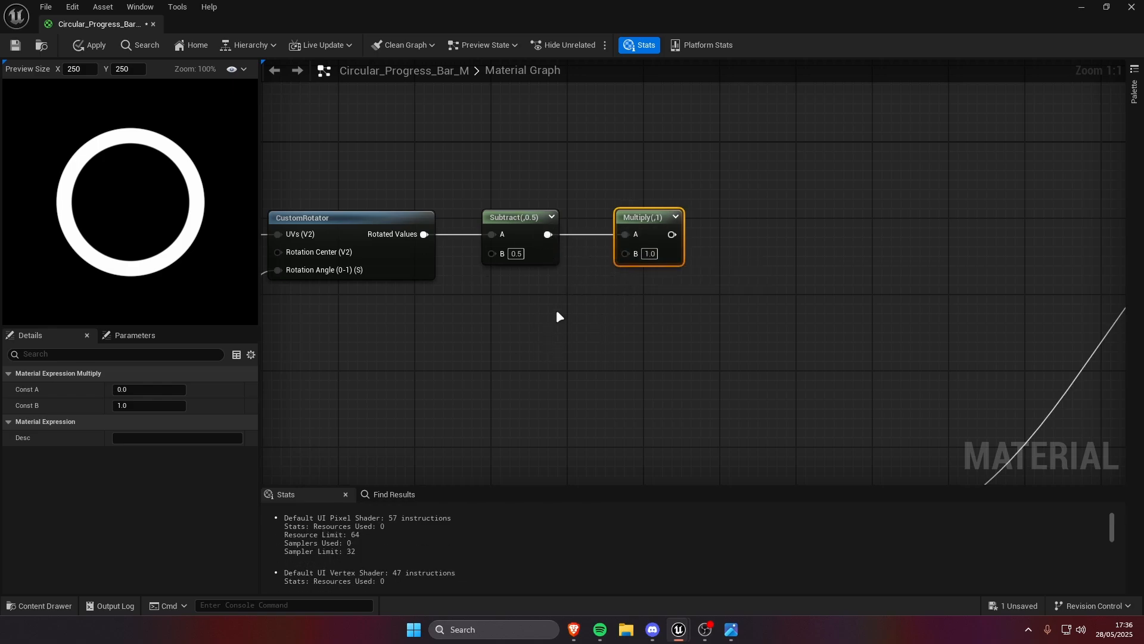
- Add a Constant2Vector with X 1 and Y -1, connect it to the Multiply's B input, and position it under the Subtract
click(508, 322)
click(530, 330)
text(1)
key(Tab)
text(-1)
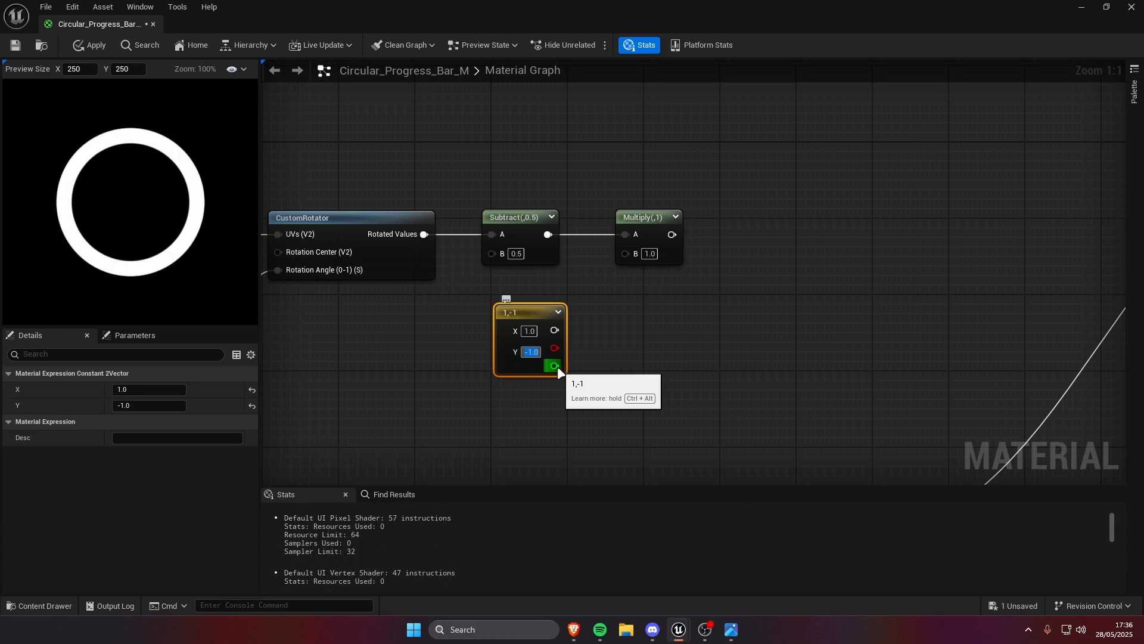
key(Return)
drag(554, 330, 624, 252)
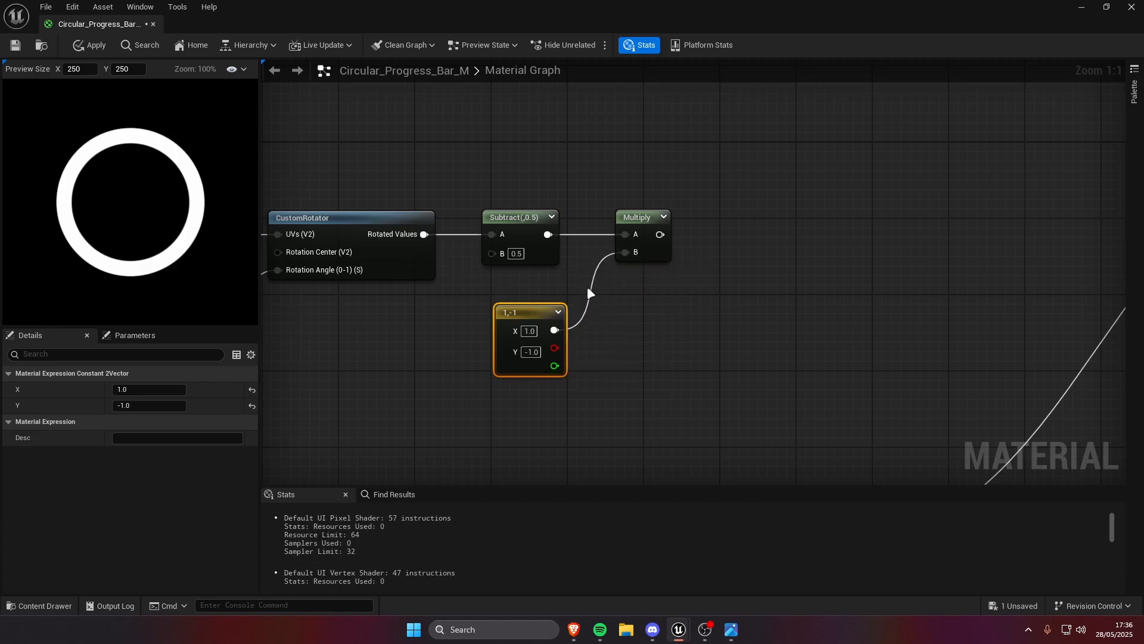
drag(531, 313, 518, 304)
click(657, 340)
- Add a VectorToRadialValue node fed by the Multiply output
right_drag(692, 298, 524, 327)
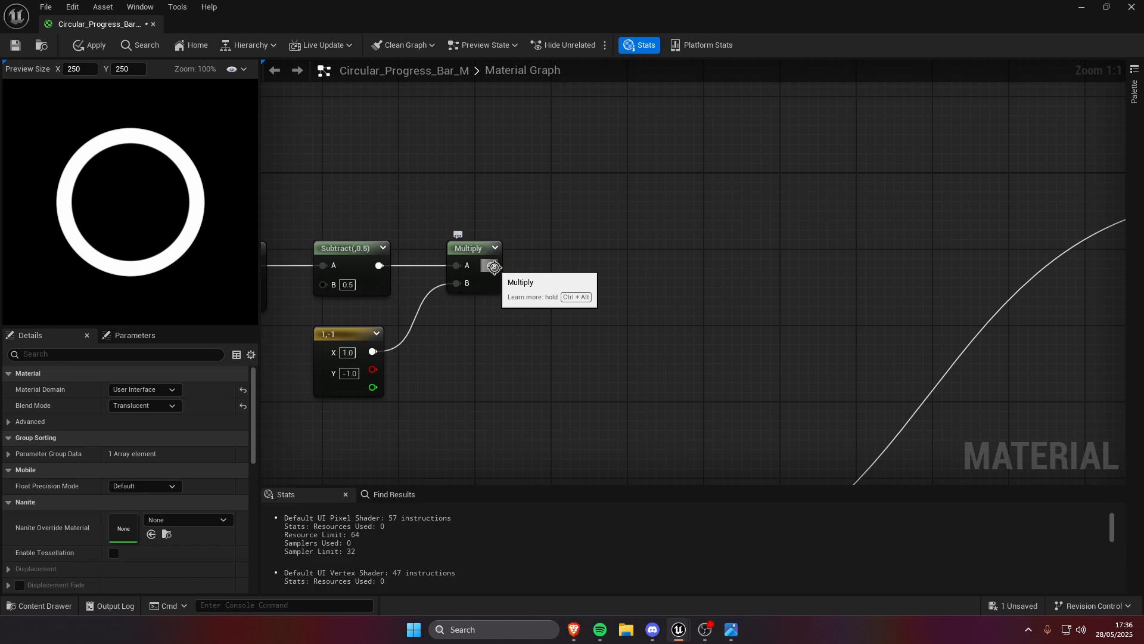
drag(495, 264, 562, 249)
text(vec)
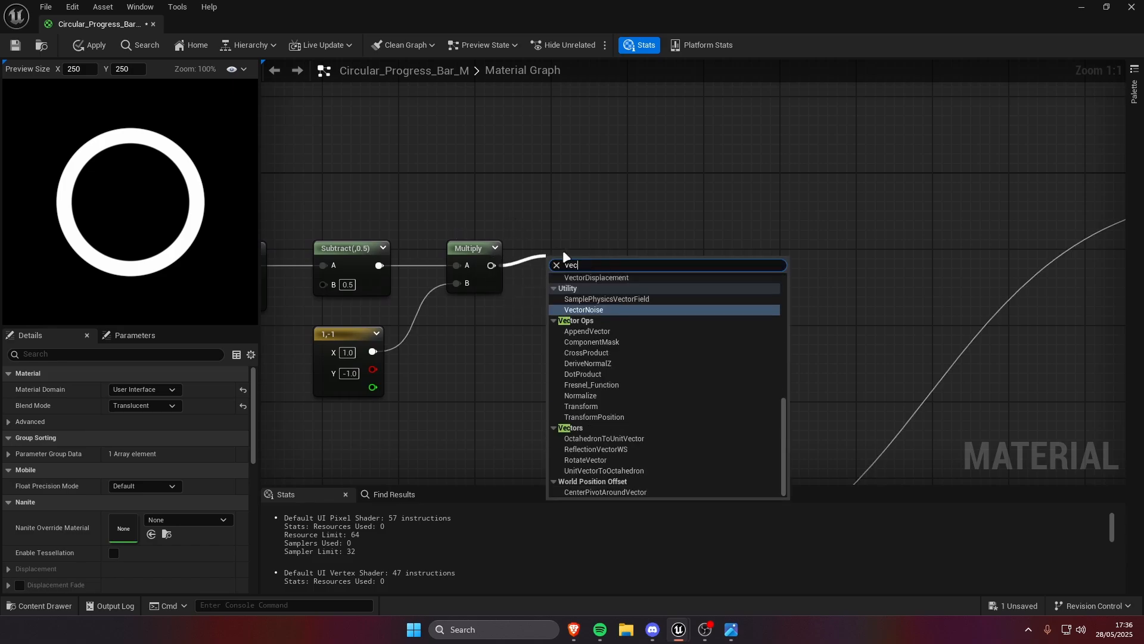
text(tor to radia)
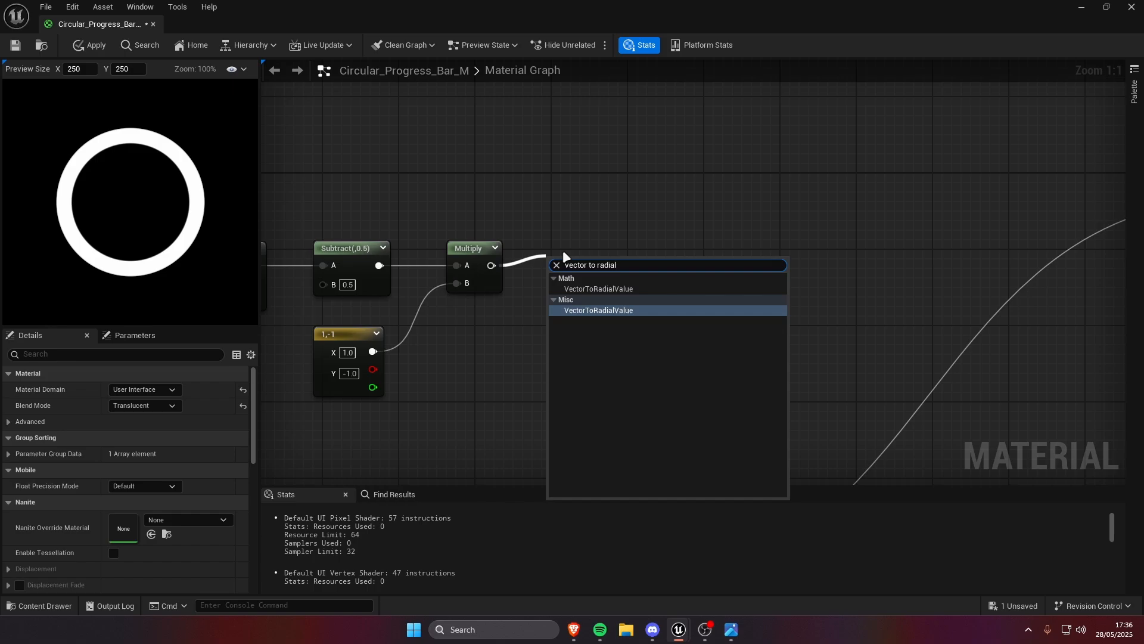
key(Return)
- Add an Add node with its A input fed by the Vector Converted to Angle output
scroll(562, 250, down, 1)
right_drag(628, 332, 535, 286)
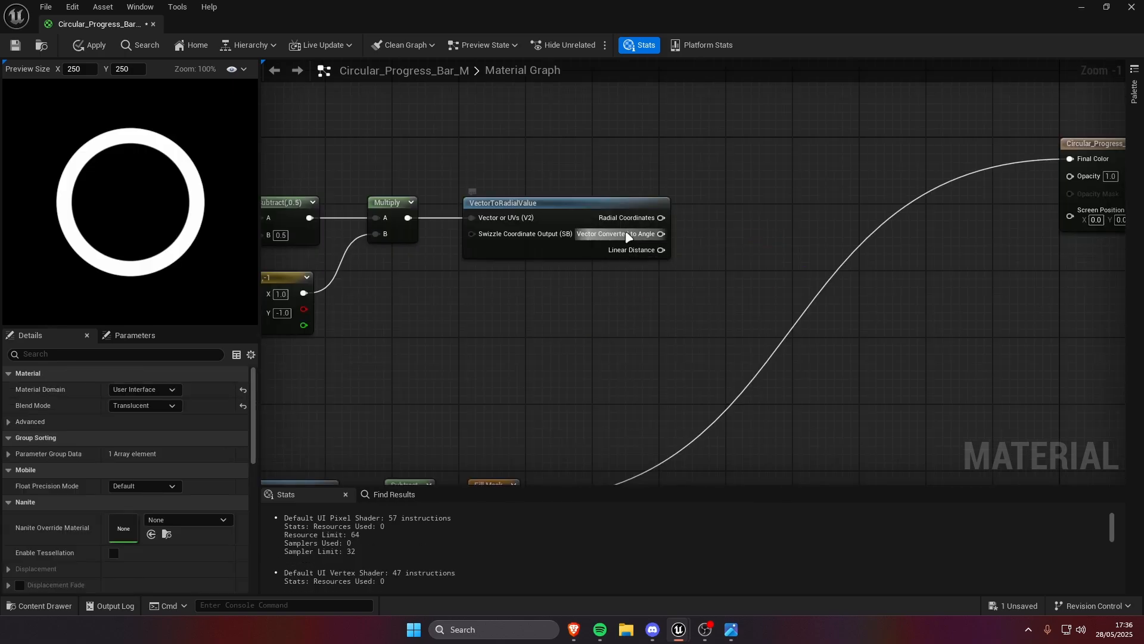
drag(661, 233, 725, 280)
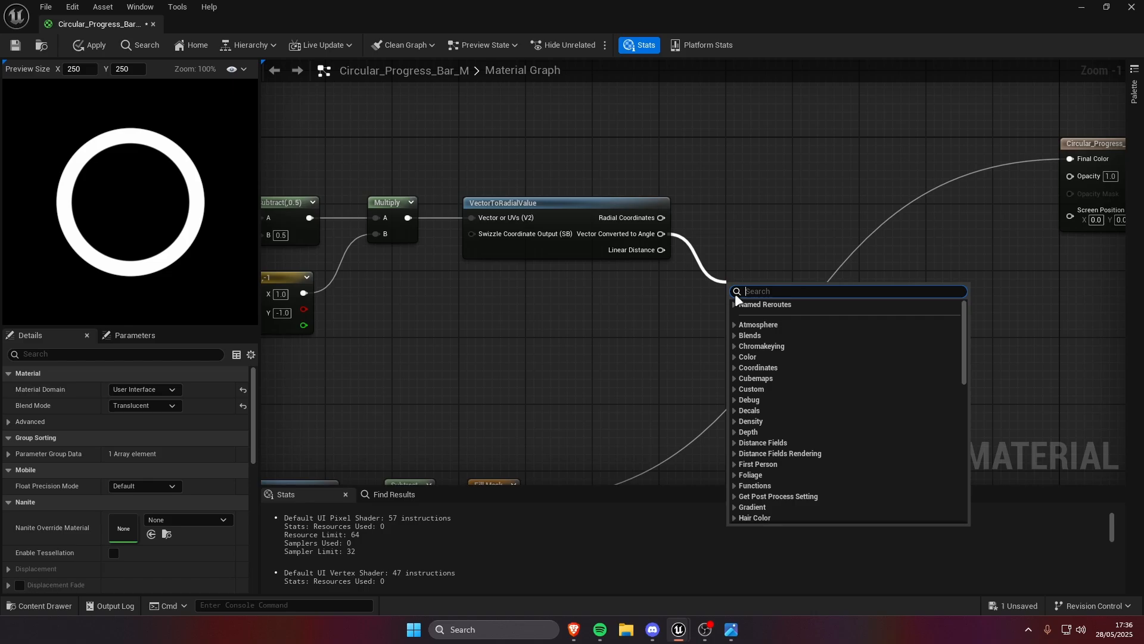
text(add)
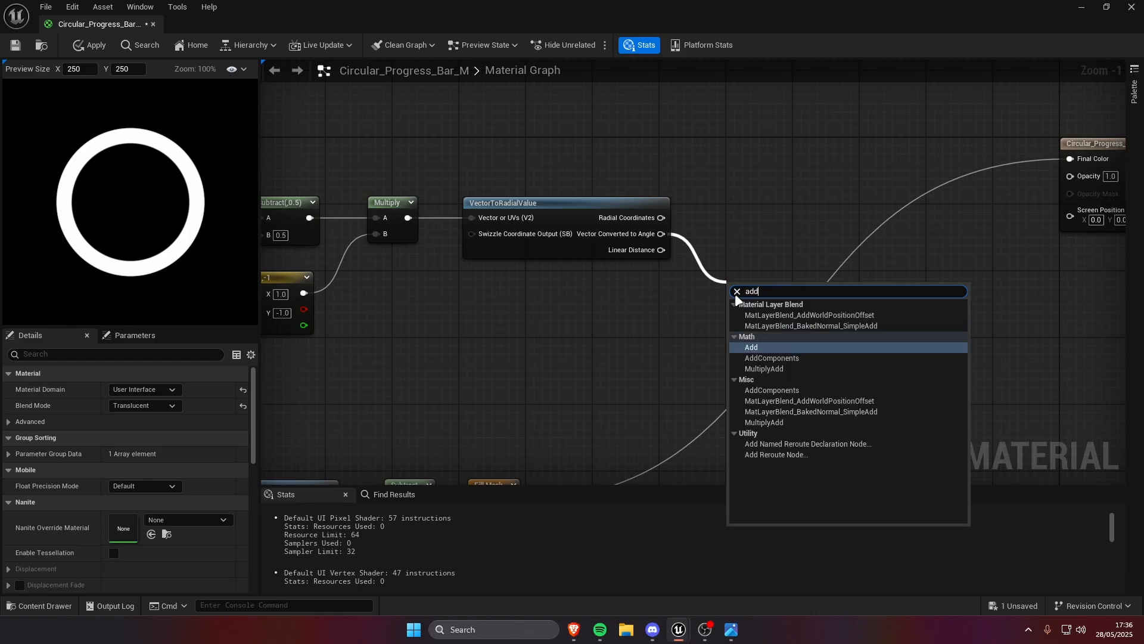
key(Return)
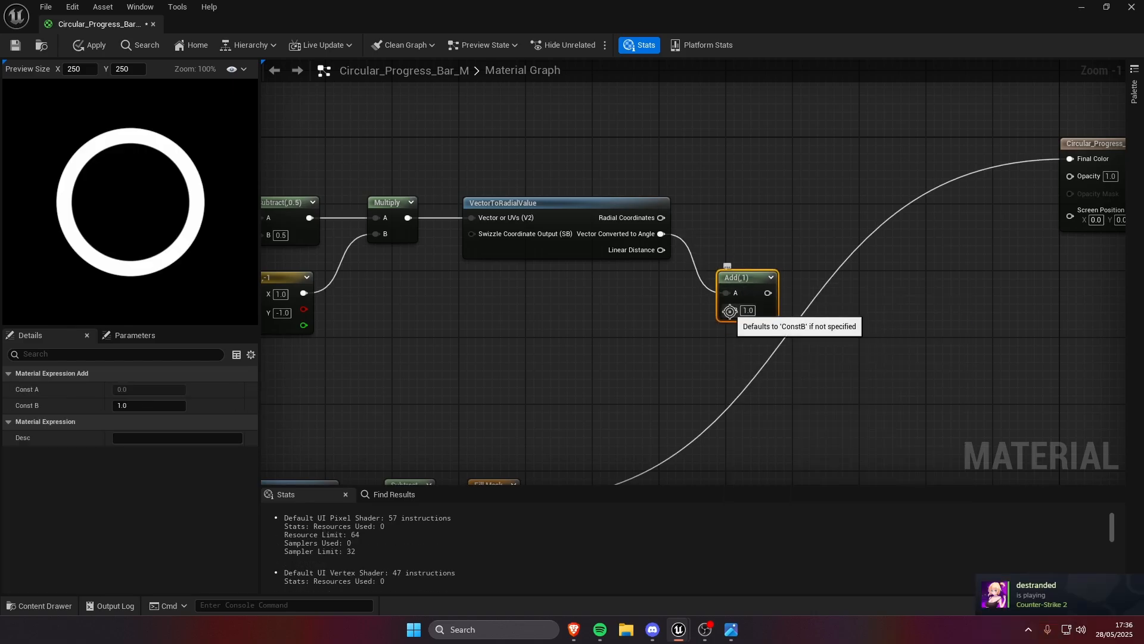
click(619, 307)
- Add a scalar parameter named Percent beside the Add node
scroll(615, 316, down, 1)
right_drag(614, 332, 829, 120)
scroll(829, 120, down, 1)
drag(311, 308, 394, 443)
right_drag(818, 165, 623, 357)
click(663, 282)
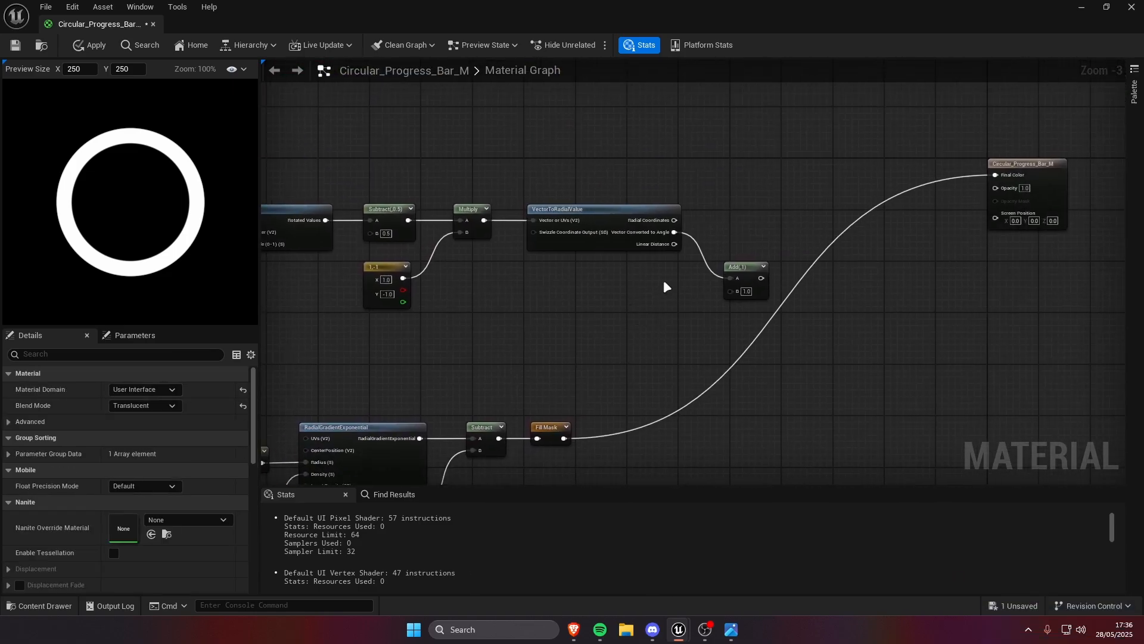
click(636, 266)
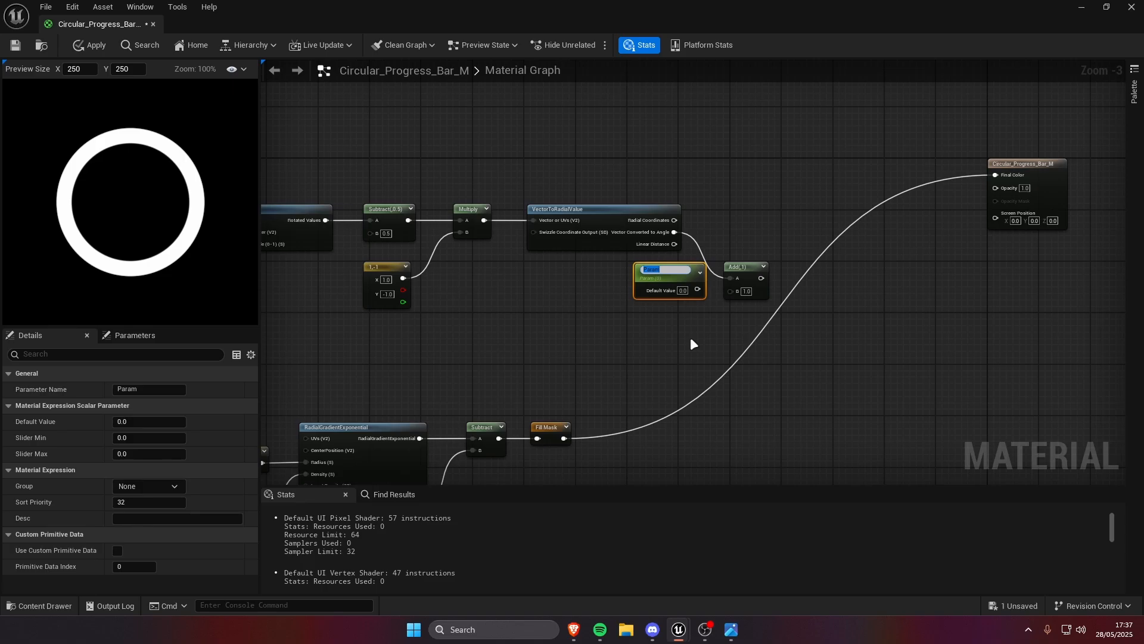
text(Percent)
key(Return)
scroll(598, 323, up, 2)
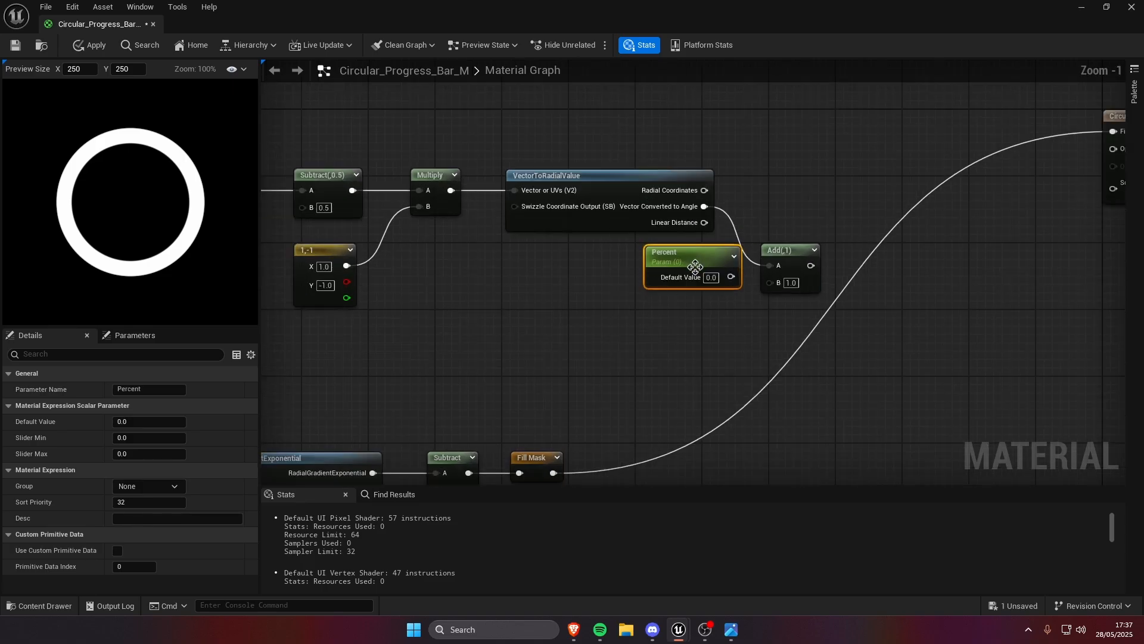
- Connect Percent to the Add node's B input and set its default value to 0.8
right_drag(726, 294, 640, 315)
drag(627, 287, 684, 303)
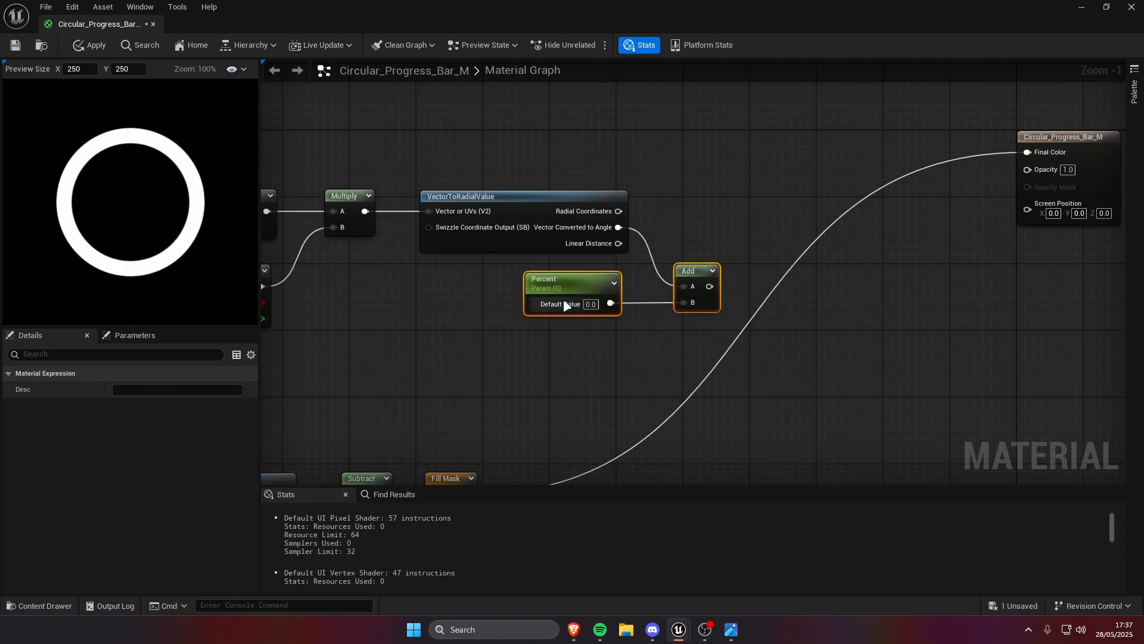
click(591, 304)
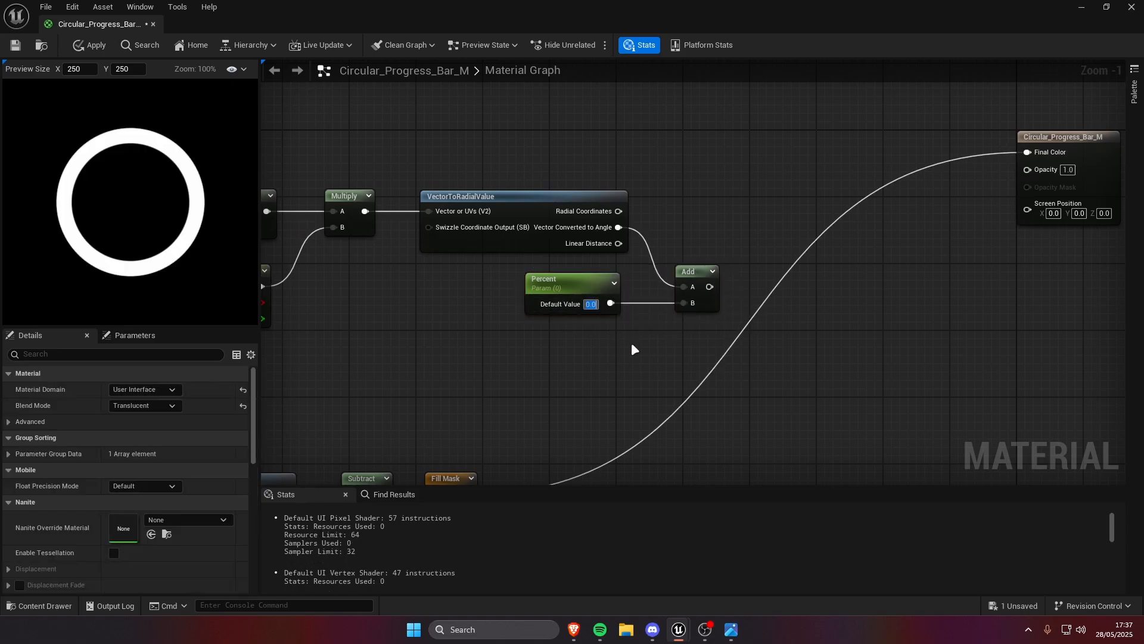
text(0.8)
key(Return)
- Add a Floor node fed by the Add output
right_drag(790, 357, 681, 316)
drag(601, 245, 641, 248)
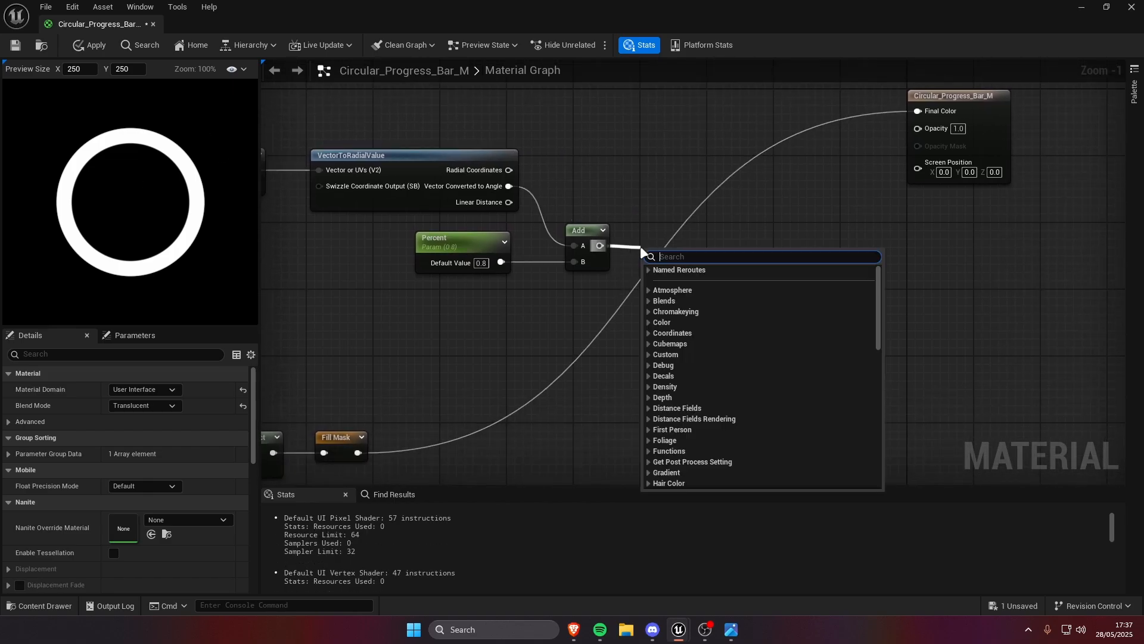
text(fl)
key(BackSpace)
key(BackSpace)
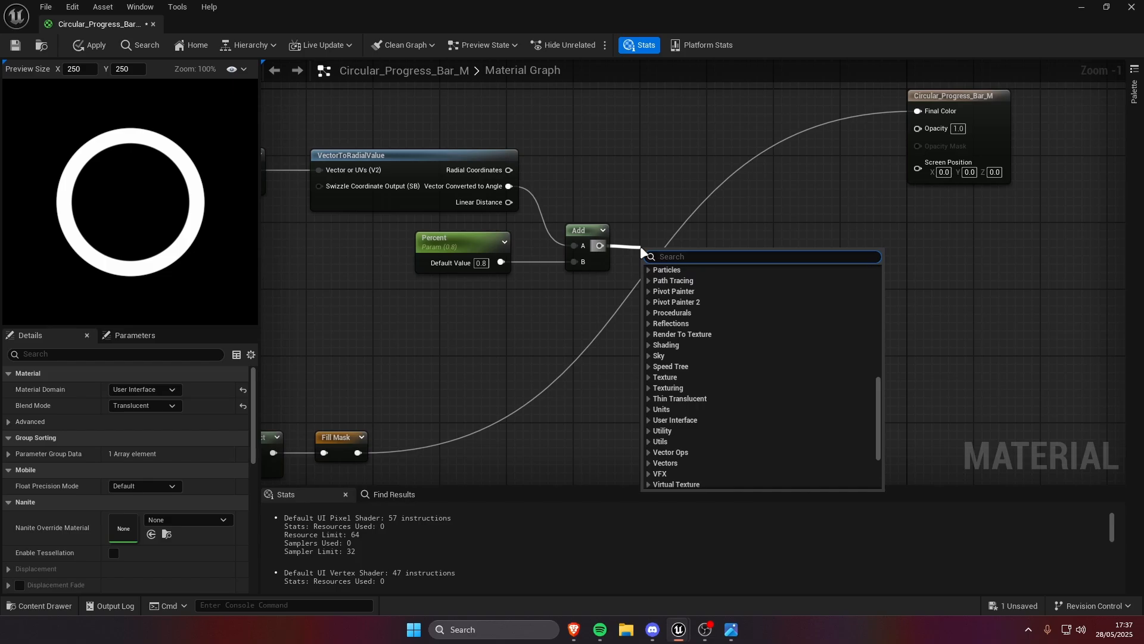
text(floor)
key(Return)
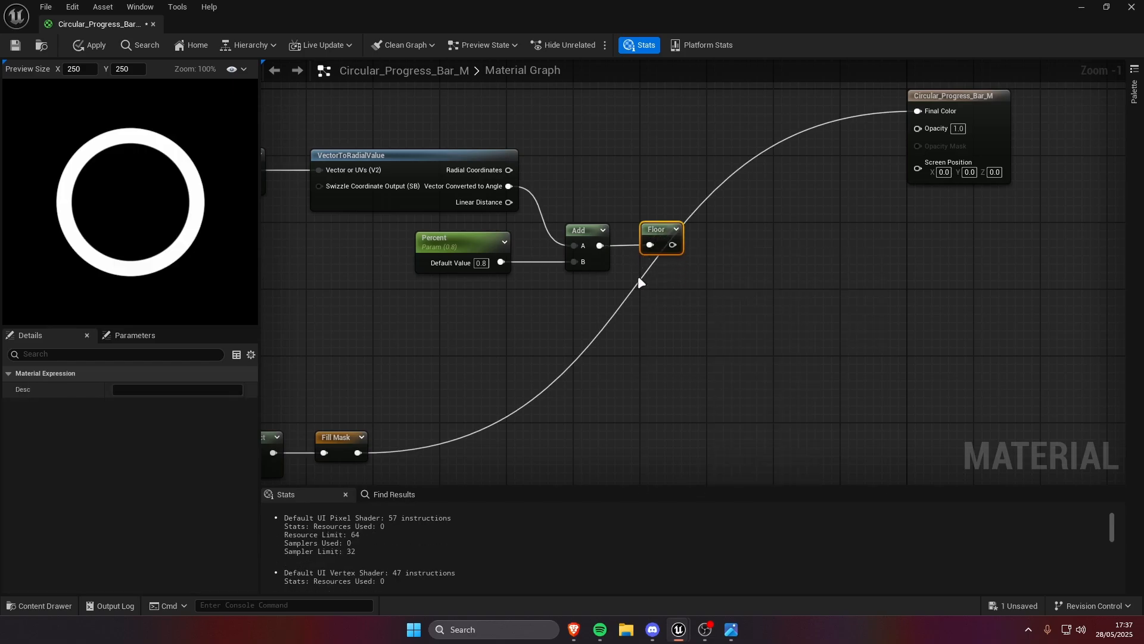
click(682, 307)
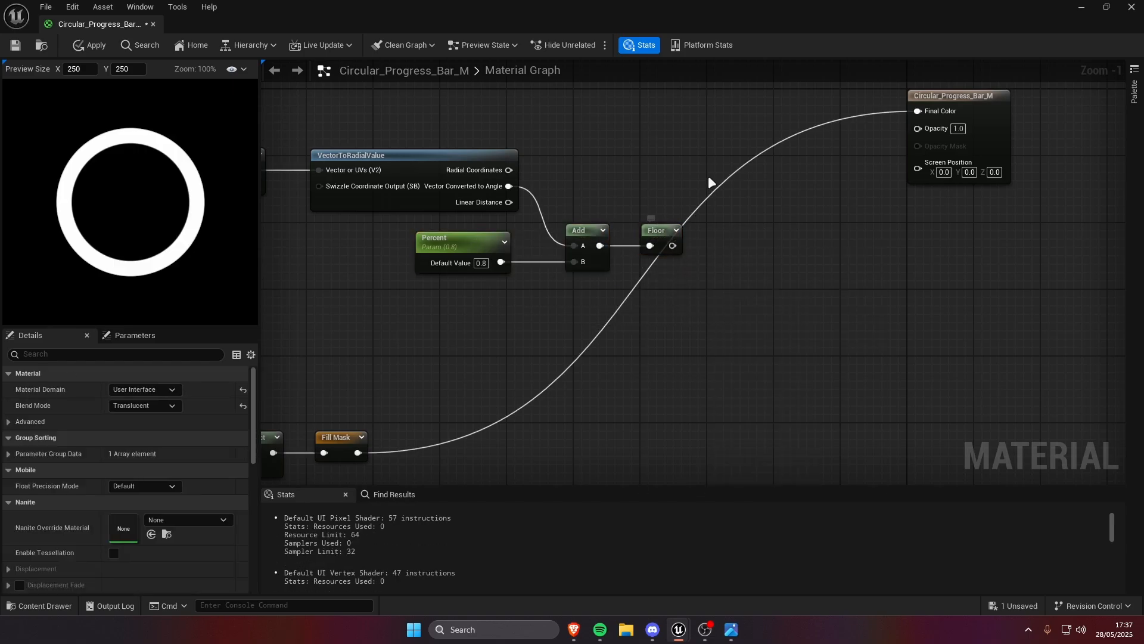
right_drag(734, 242, 622, 260)
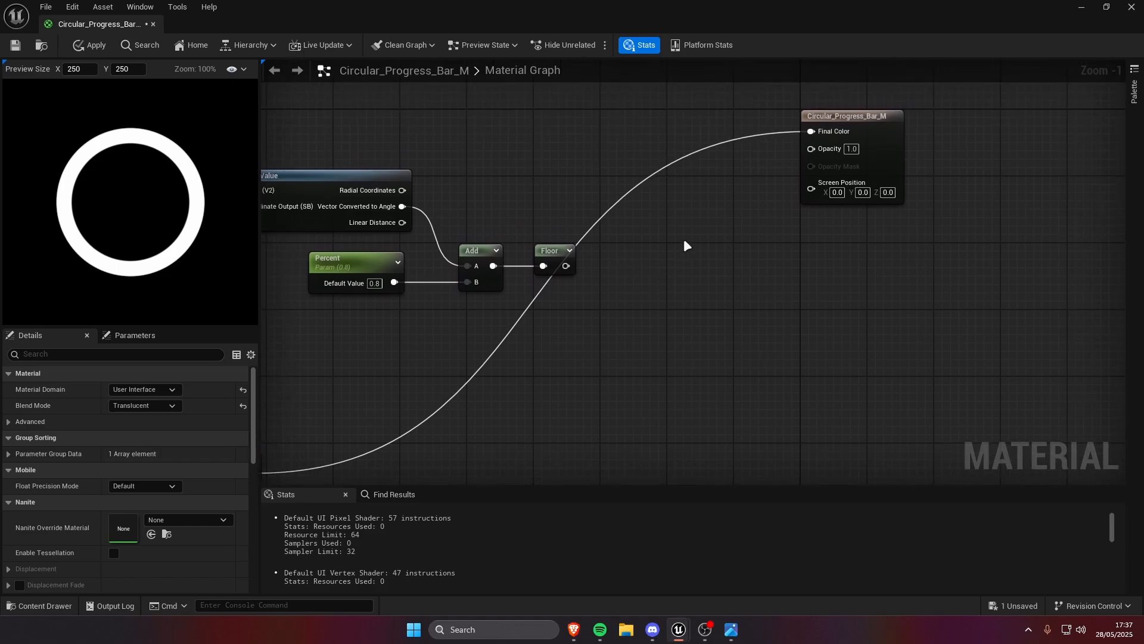
- Add a static switch parameter named "Flip Fill Color?" and connect the Floor output to its True input
right_click(706, 245)
text(sw)
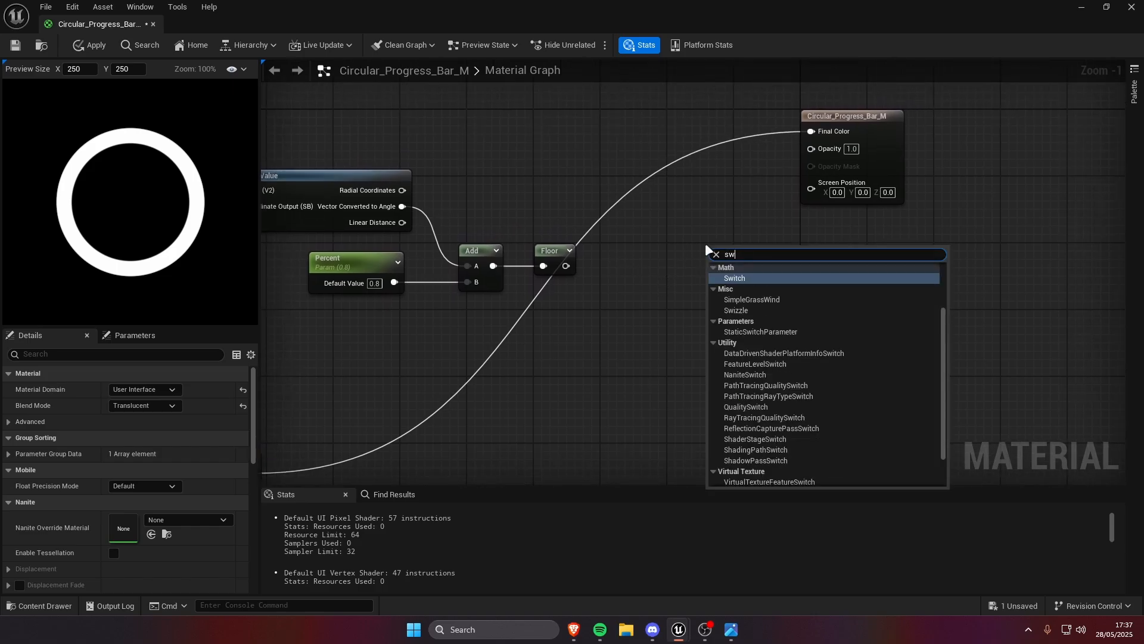
text(itchpar)
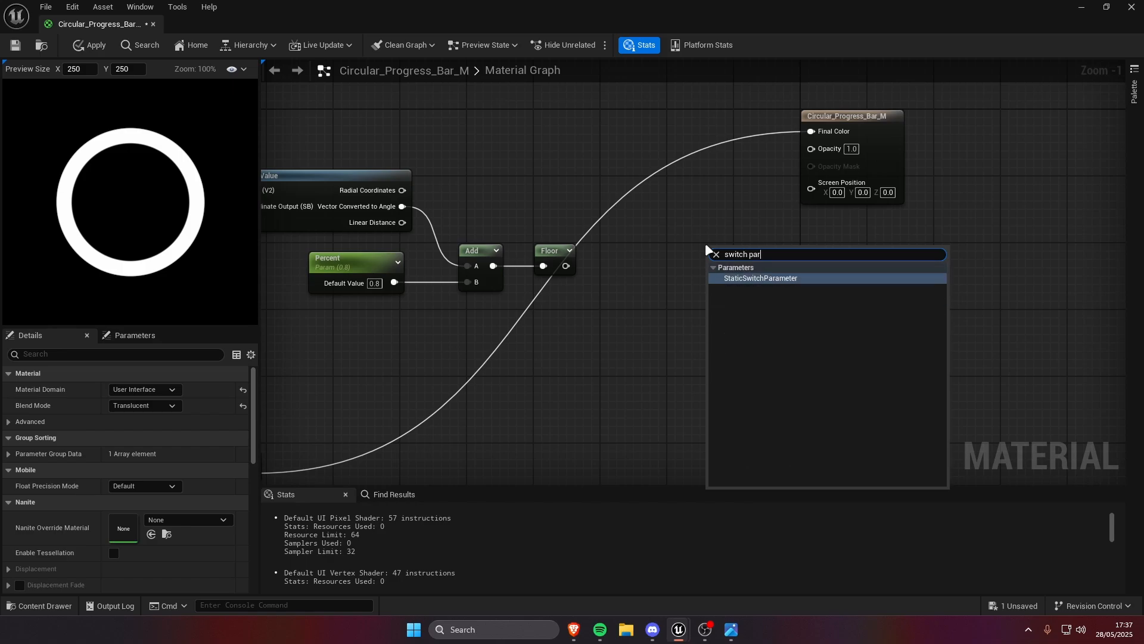
key(Return)
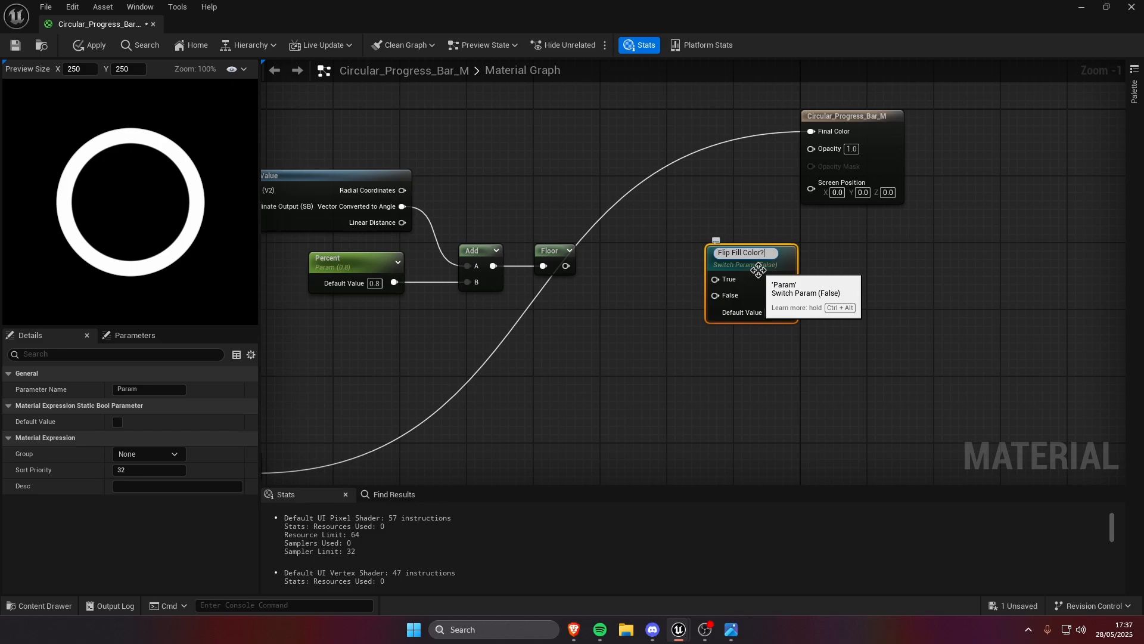
key(Return)
drag(647, 187, 773, 341)
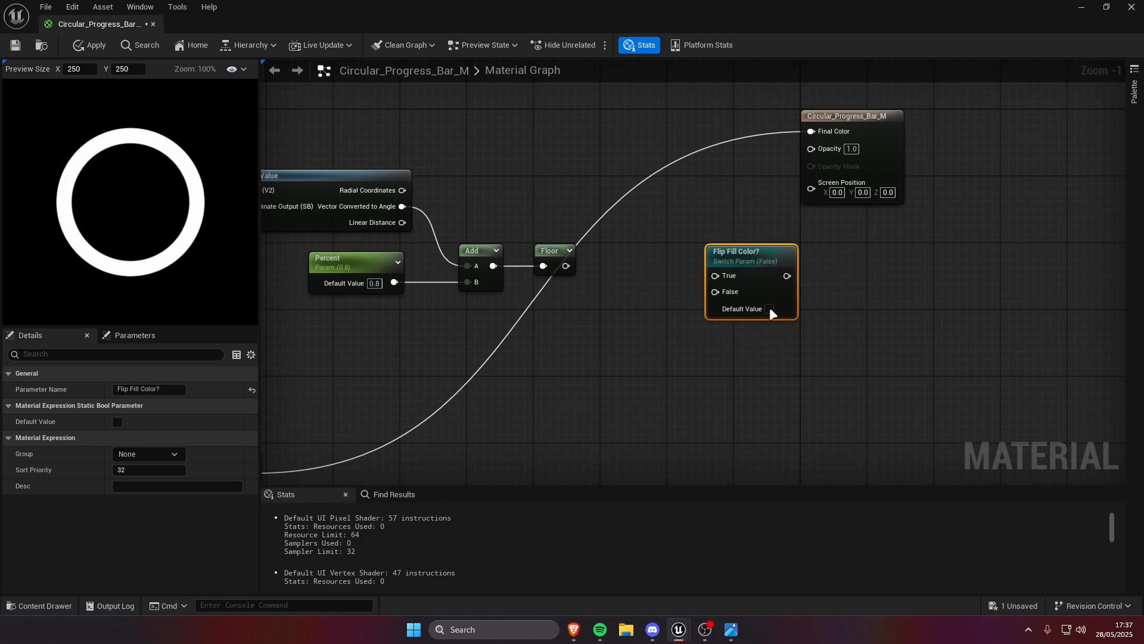
drag(750, 271, 719, 269)
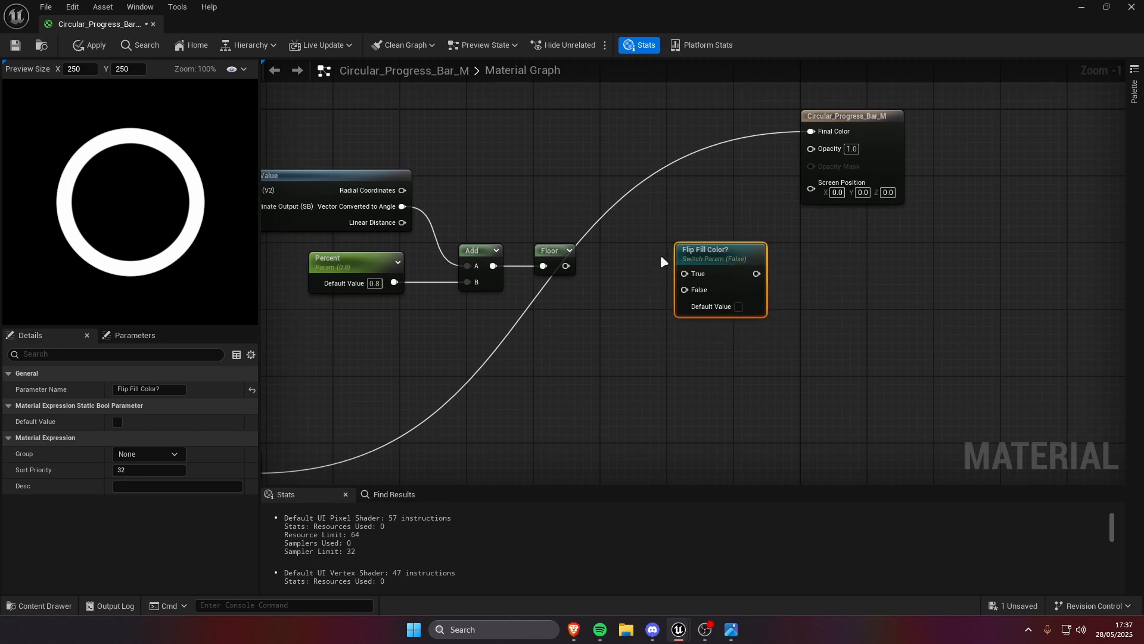
drag(727, 265, 676, 264)
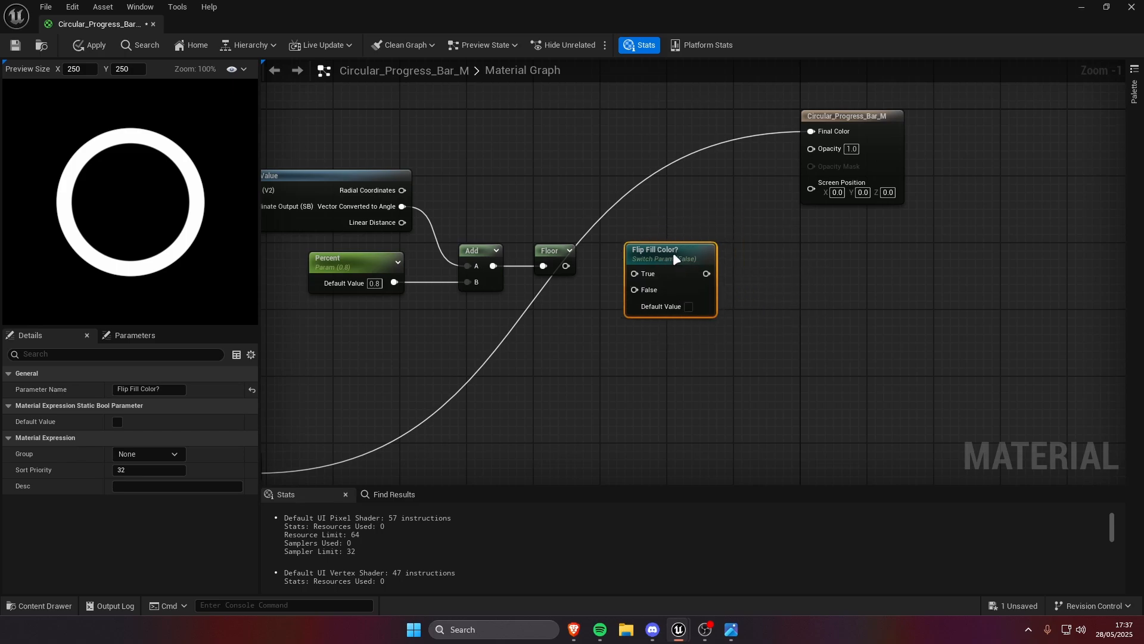
drag(566, 266, 751, 247)
click(614, 285)
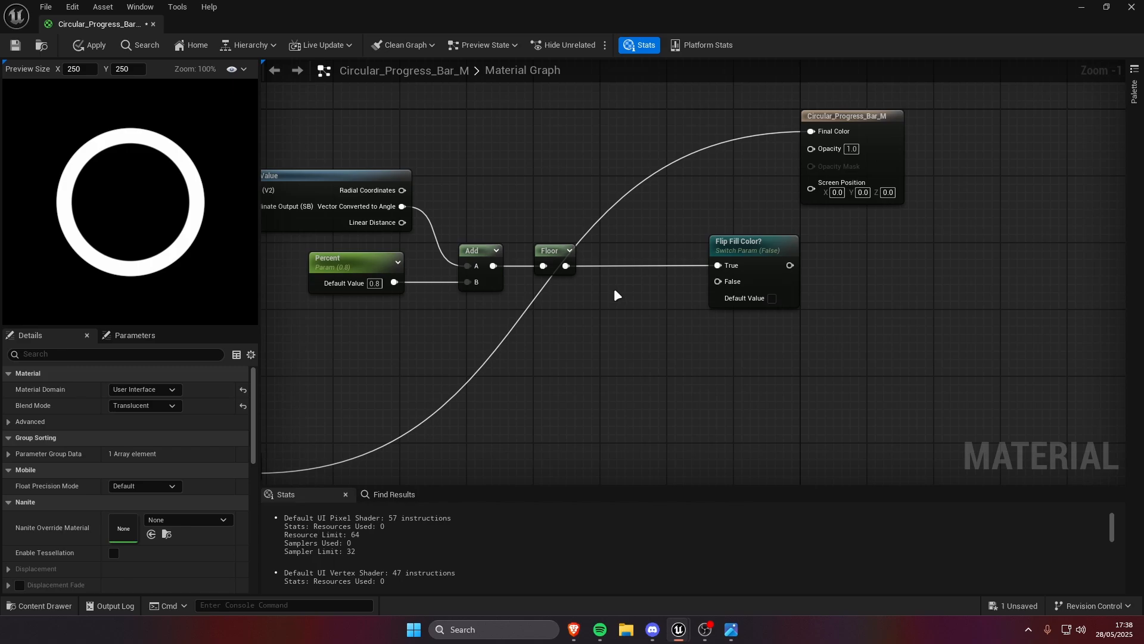
- Route the Floor output through a new 1-x node into the switch's False input and enable the switch's default value
click(613, 282)
drag(606, 263, 664, 346)
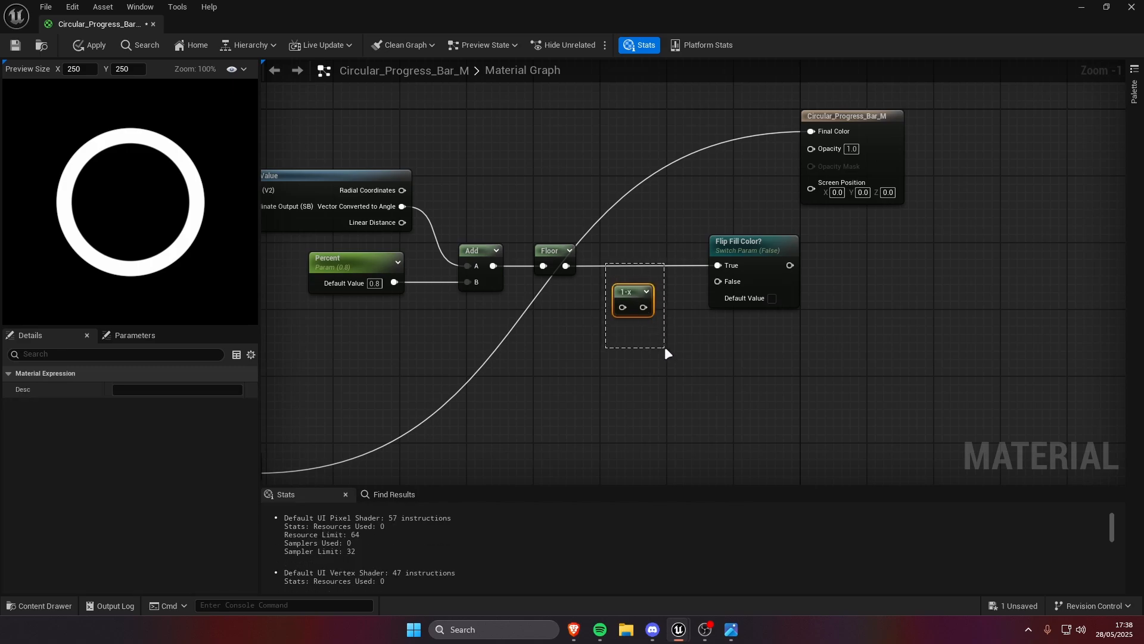
click(661, 349)
drag(565, 266, 718, 281)
click(642, 292)
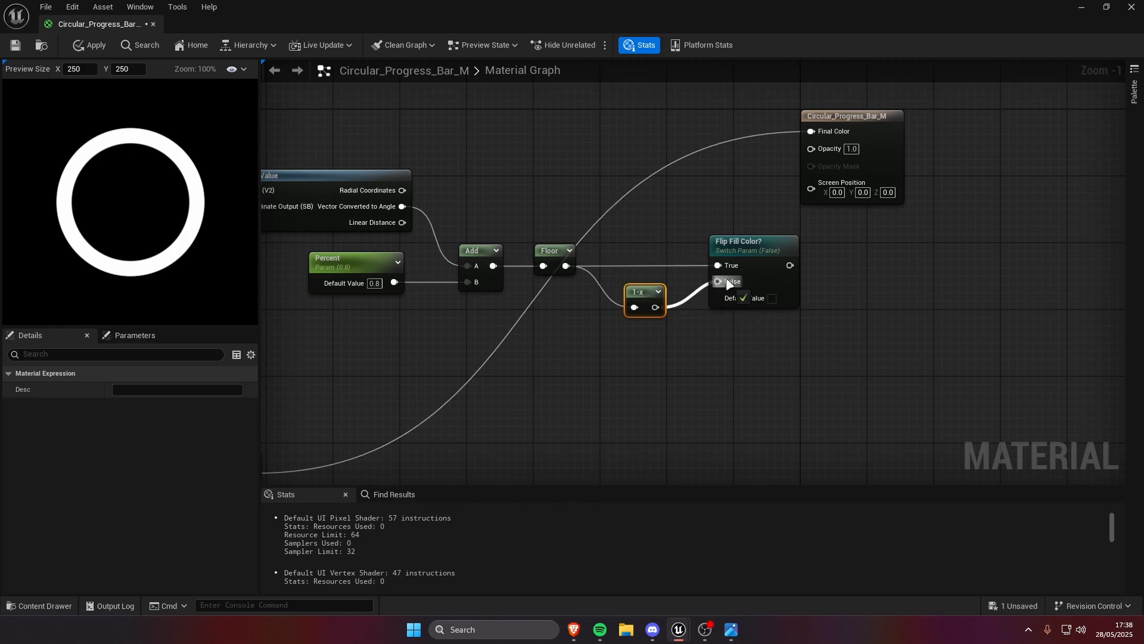
click(772, 298)
- Move the whole radial fill node chain, from TexCoord to the Flip Fill Color? switch, farther from the material output node
scroll(772, 335, down, 3)
drag(798, 341, 262, 188)
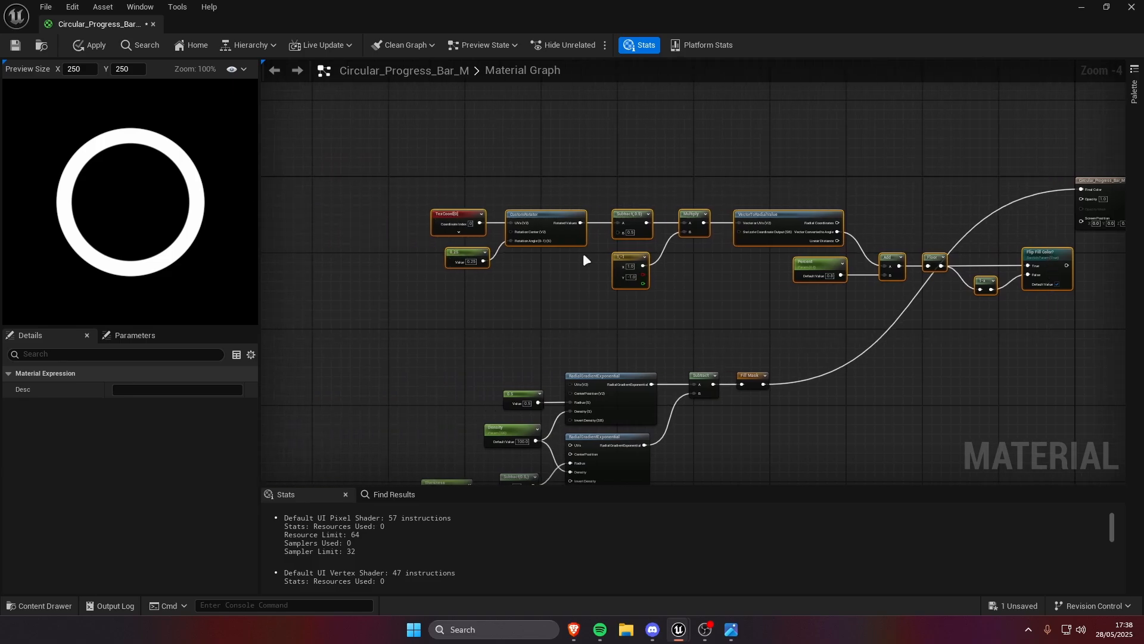
drag(801, 228, 452, 224)
click(685, 208)
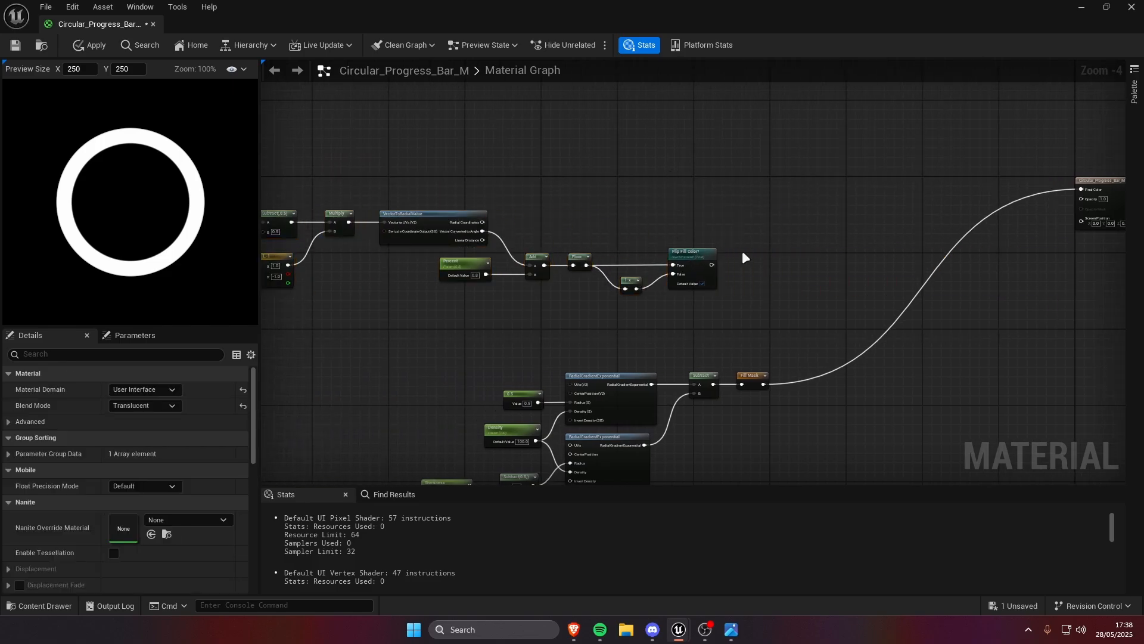
- Add a named reroute called Percent Mask fed by the Flip Fill Color? output
scroll(770, 245, up, 3)
scroll(769, 243, down, 1)
right_drag(769, 243, 685, 256)
click(720, 329)
scroll(686, 256, up, 1)
drag(660, 283, 701, 284)
text(name)
click(749, 343)
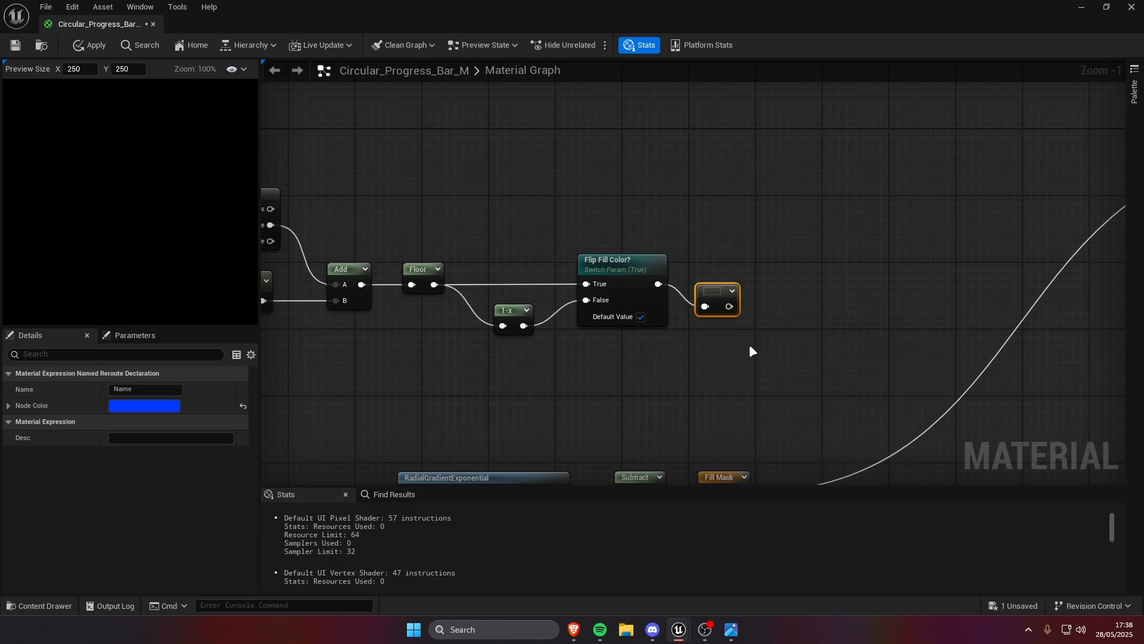
text(P)
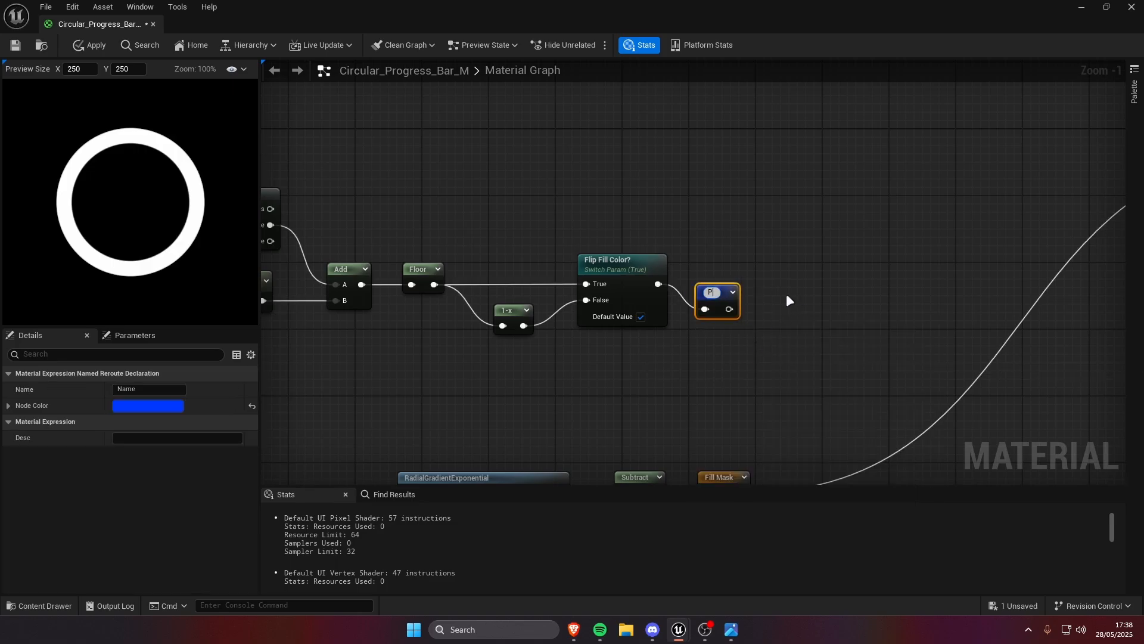
text(ercent Mask)
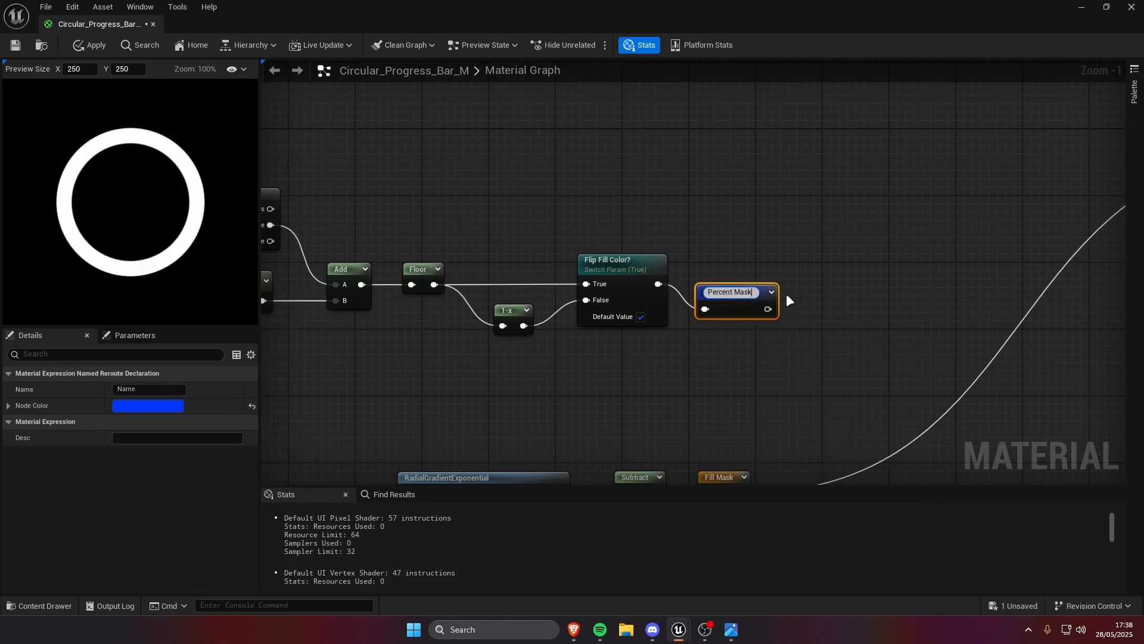
click(785, 293)
click(734, 305)
- Connect Percent Mask to Final Color to preview the radial fill
scroll(775, 310, down, 3)
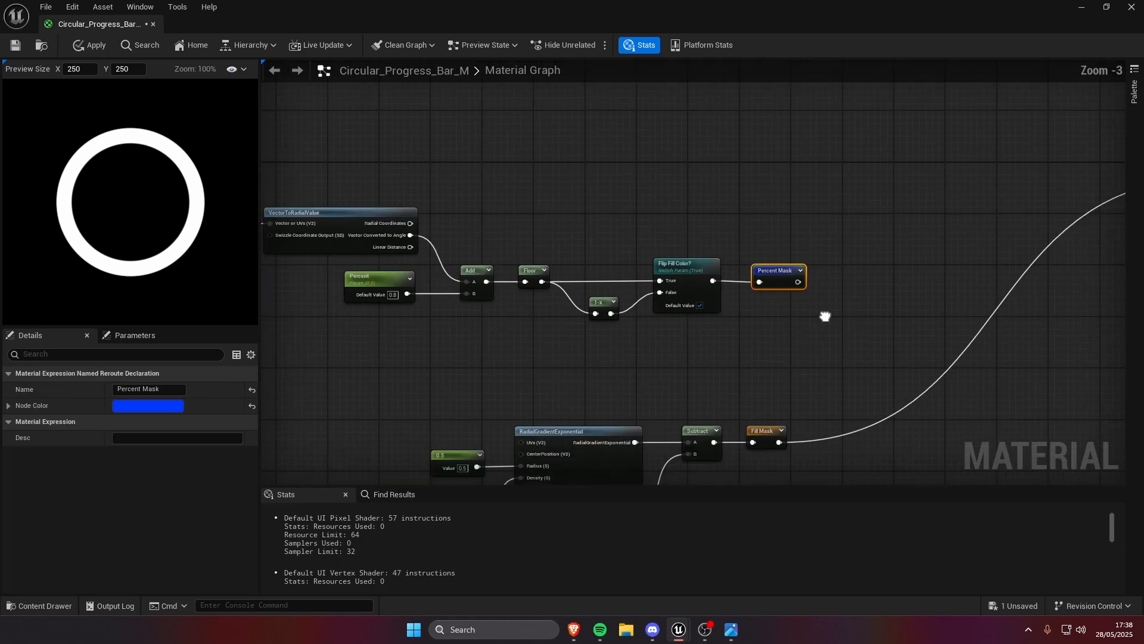
right_drag(903, 278, 716, 289)
drag(637, 287, 942, 211)
drag(636, 286, 839, 238)
click(824, 248)
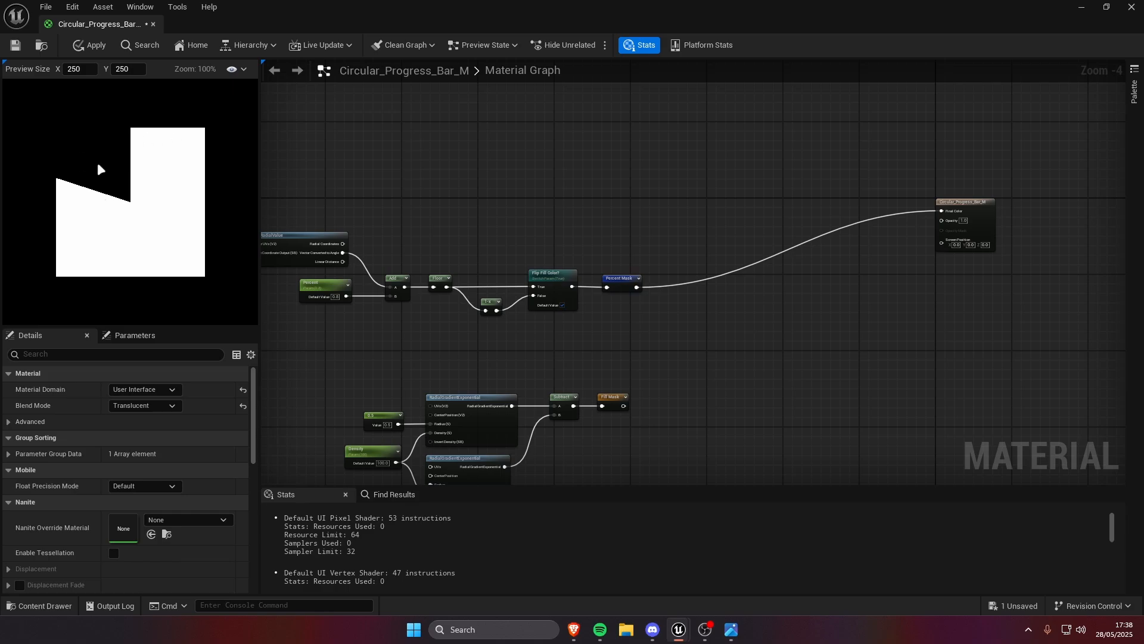
- Preview Percent Mask multiplied by Fill Mask on Final Color, and delete the Multiply node
right_drag(536, 409, 571, 298)
drag(789, 448, 291, 240)
click(650, 242)
right_drag(649, 242, 592, 270)
key(m)
click(619, 250)
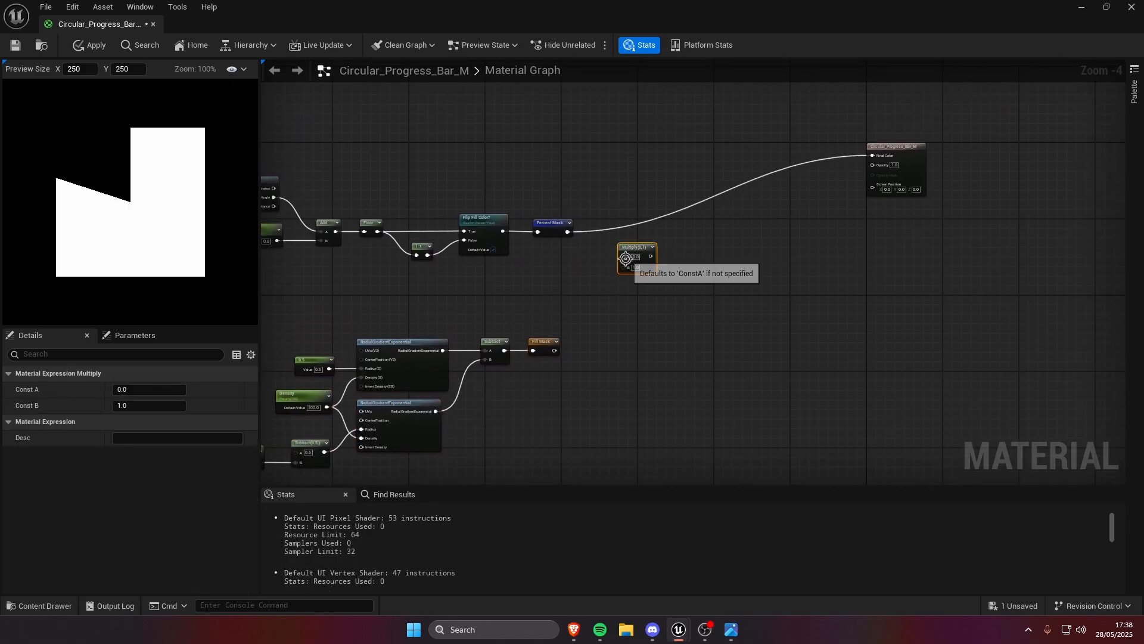
drag(569, 232, 555, 349)
drag(644, 260, 872, 156)
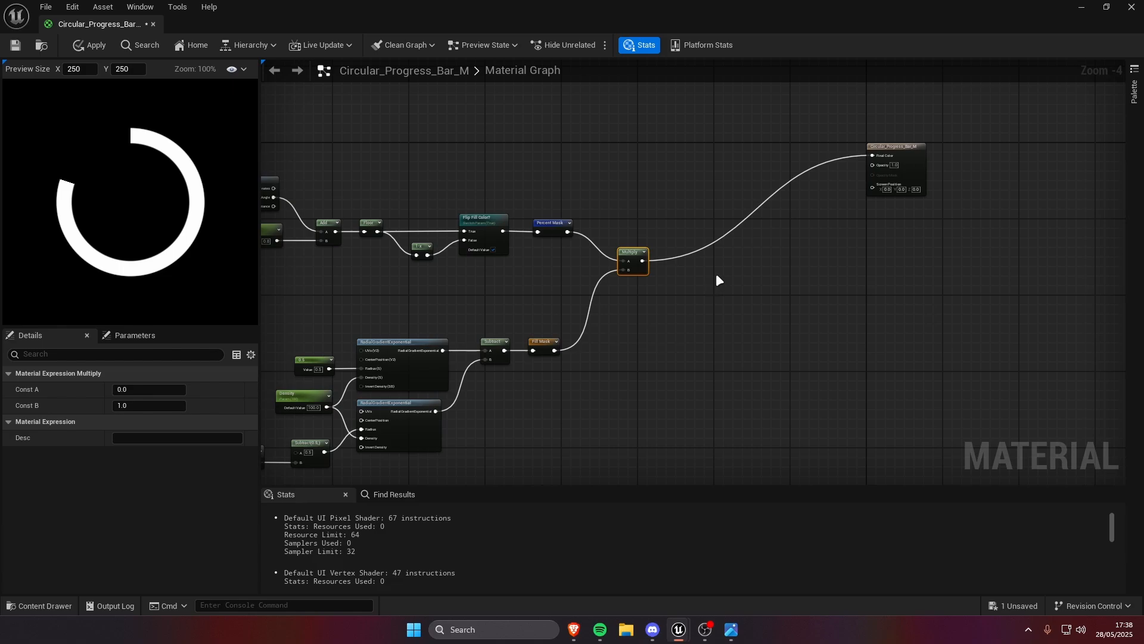
drag(631, 353, 633, 352)
key(Delete)
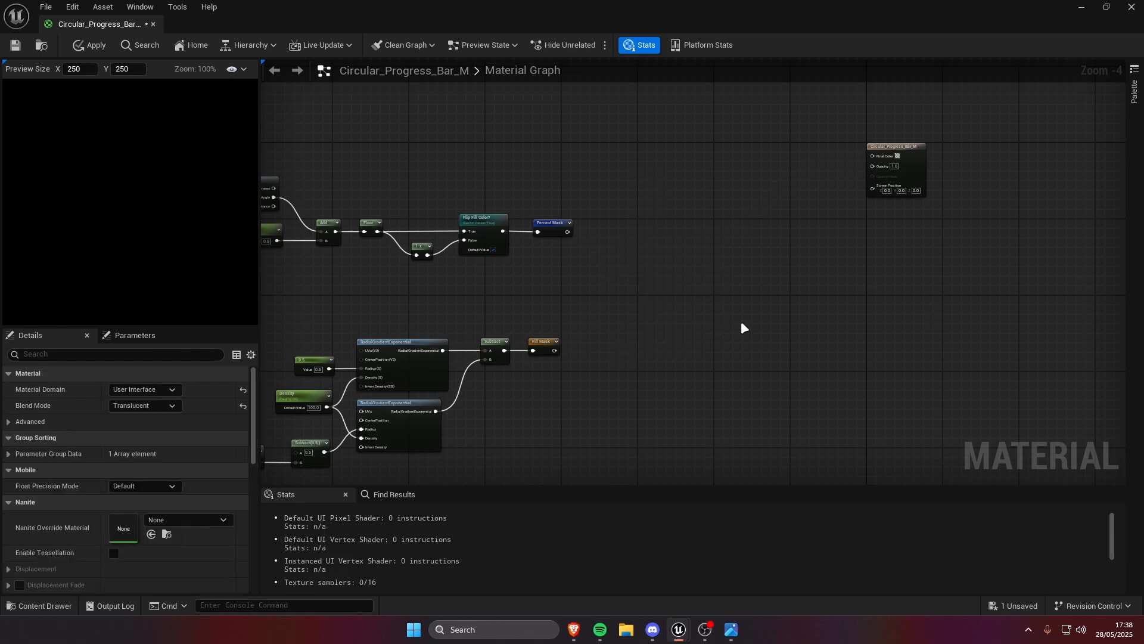
- Place named reroute references to Percent Mask and Fill Mask, stacked in the empty graph area before the material output node
scroll(563, 290, up, 1)
right_click(579, 287)
text(percentm)
key(Return)
scroll(587, 337, up, 1)
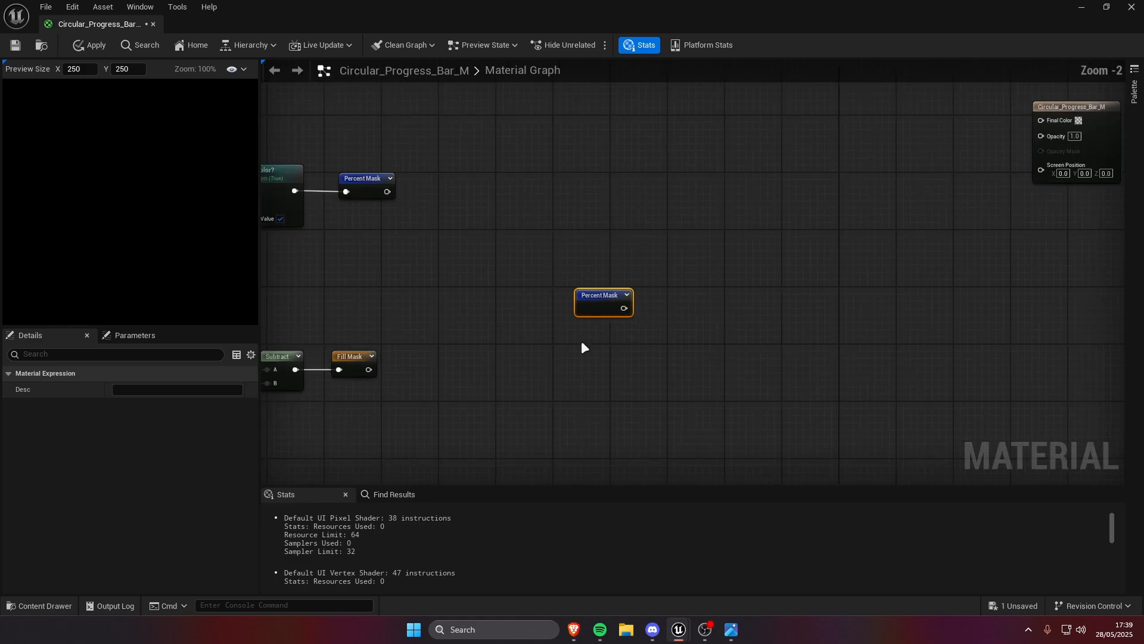
right_click(577, 343)
text(fillm)
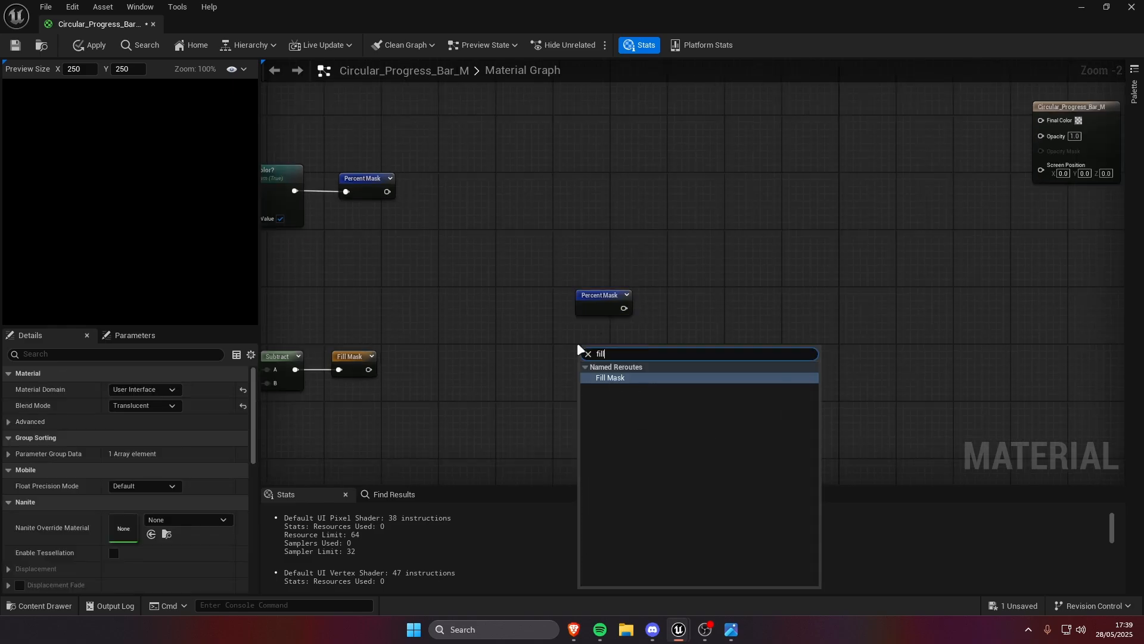
key(Return)
drag(579, 349, 587, 336)
click(714, 350)
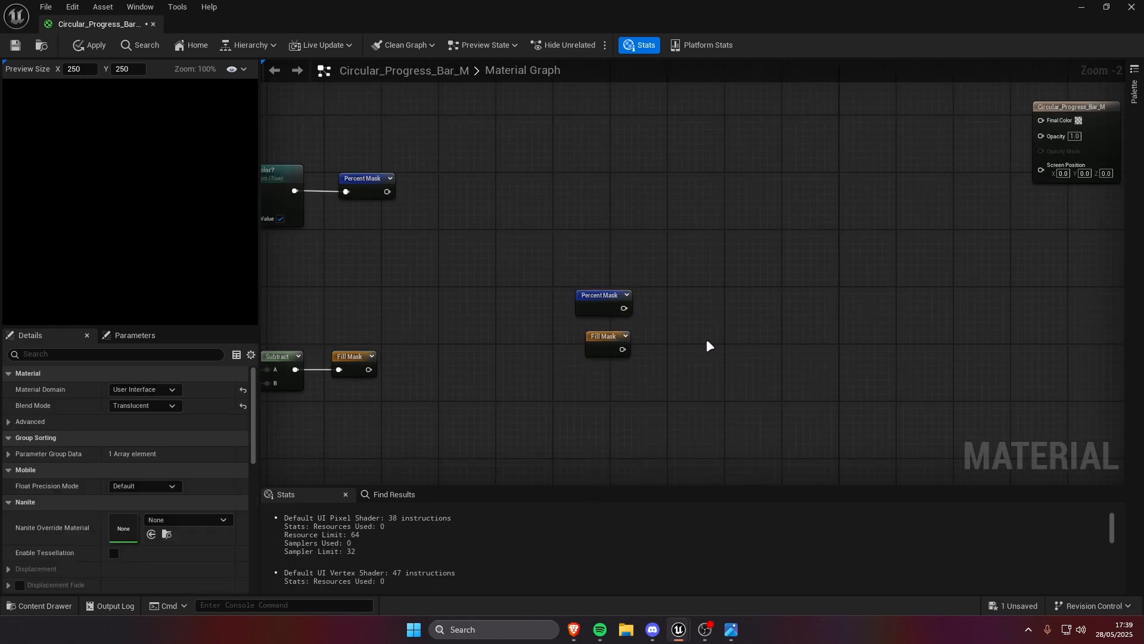
- Add a Multiply node with Percent Mask feeding its A input and Fill Mask feeding its B input
scroll(674, 324, up, 2)
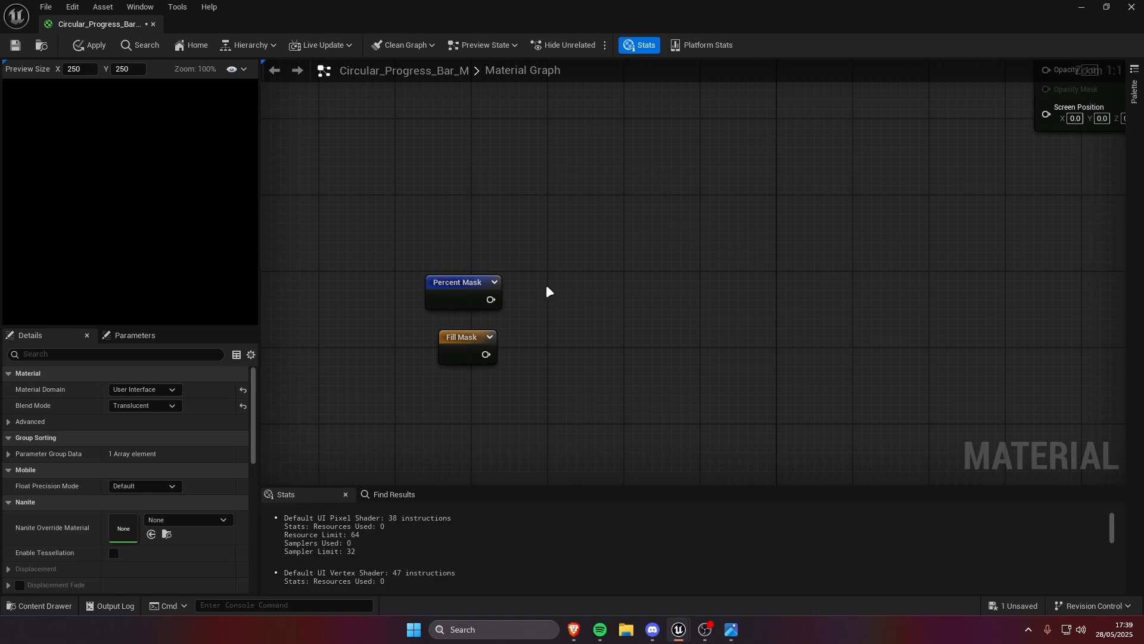
key(m)
click(547, 287)
drag(556, 311, 487, 357)
- Add a second Multiply node with its A input fed by the combined mask Multiply
click(645, 297)
key(m)
click(679, 283)
drag(663, 298, 574, 296)
key(Right)
key(Right)
click(622, 374)
right_drag(622, 375, 642, 299)
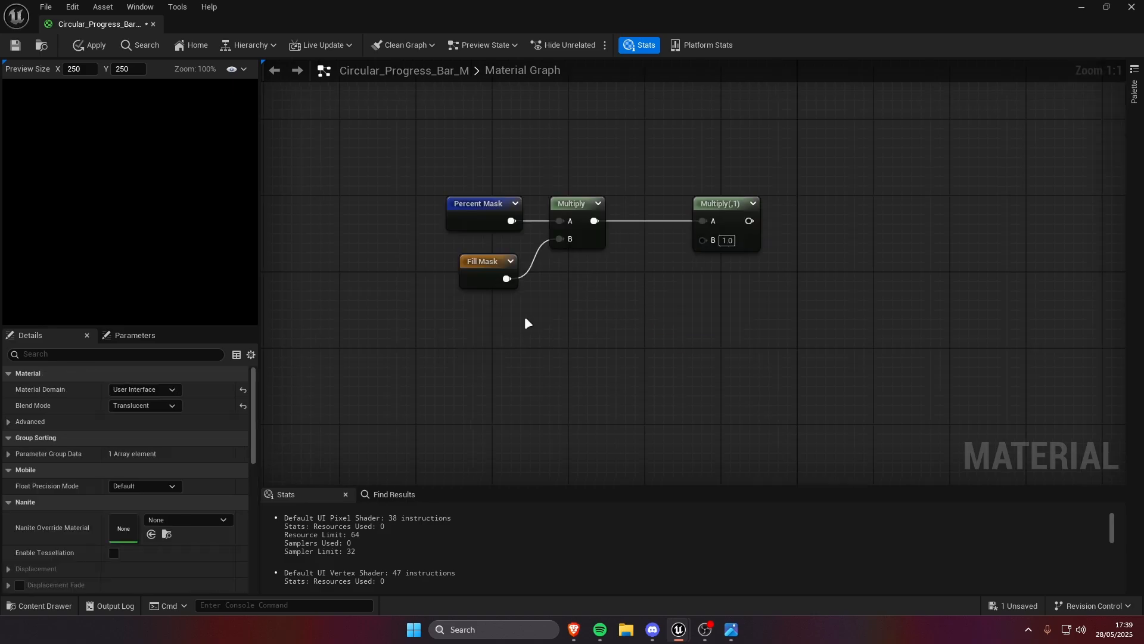
- Add a vector parameter named Fill Color below the Fill Mask reference
right_click(526, 323)
text(vector param)
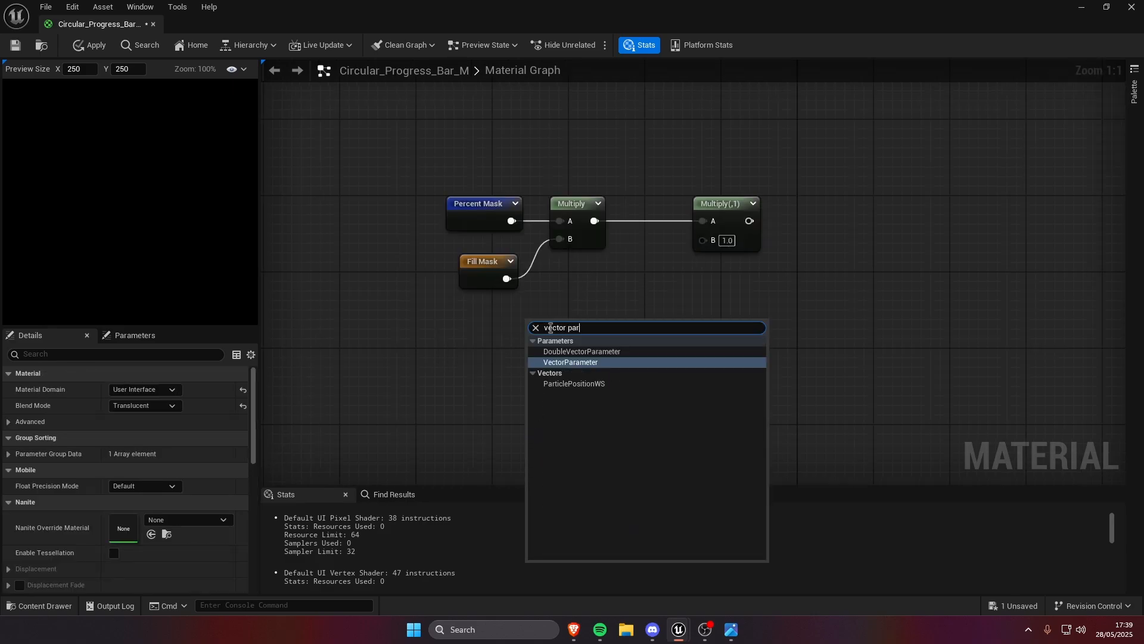
key(Return)
text(Fill Color)
key(Return)
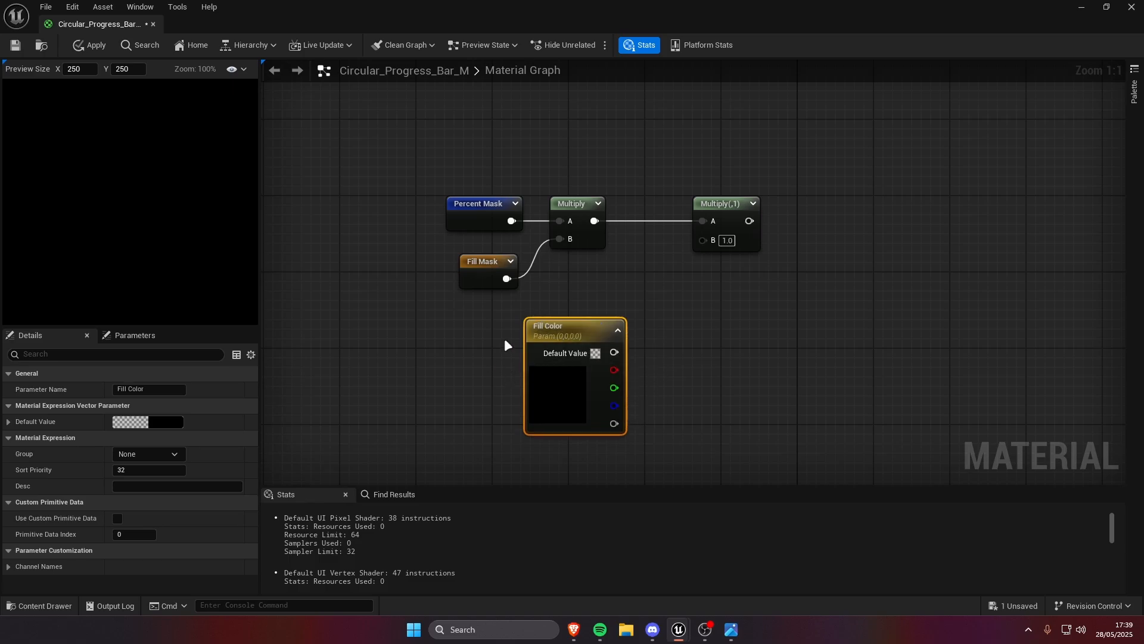
- Set Fill Color's default to opaque white (1,1,1,1) and connect its color output to the second Multiply's B input
double_click(534, 404)
drag(702, 431, 704, 345)
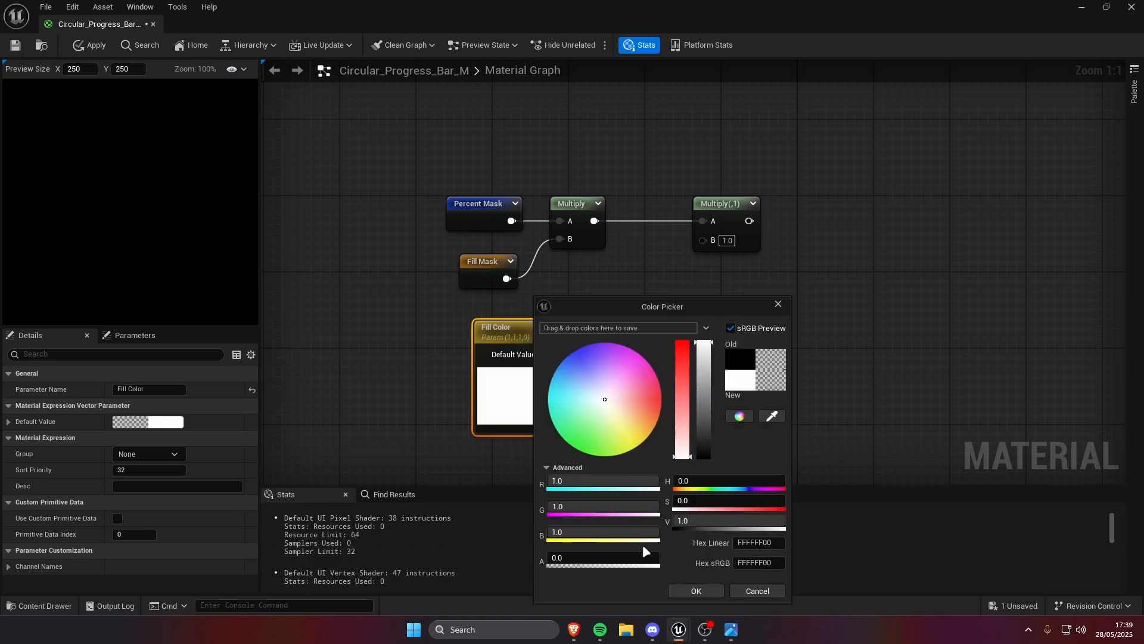
click(693, 587)
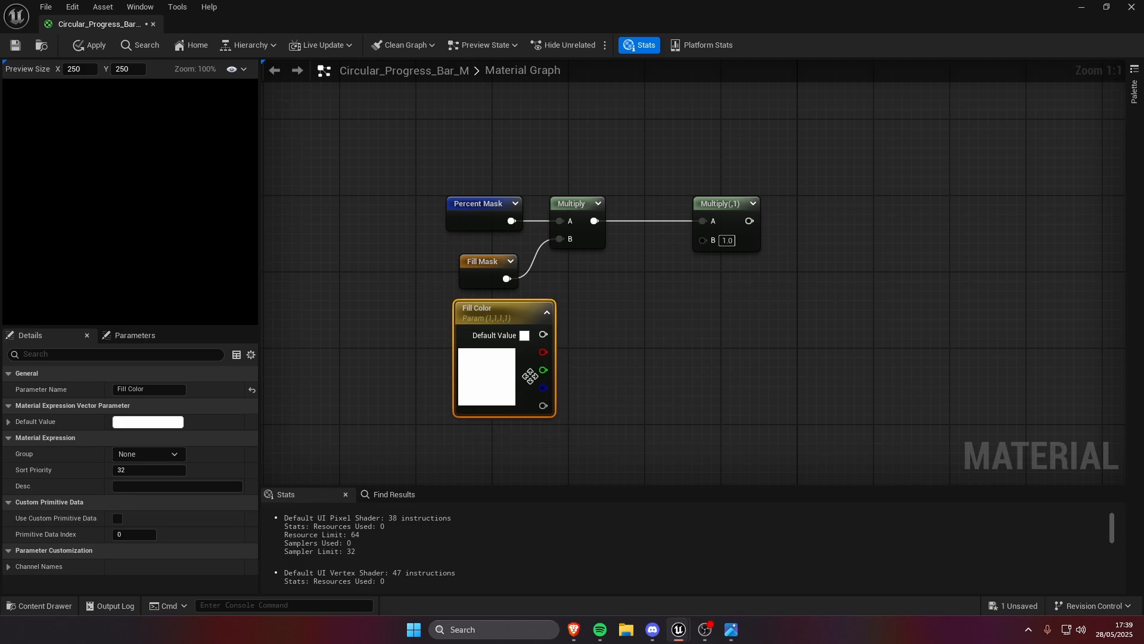
drag(543, 334, 706, 240)
drag(506, 321, 517, 335)
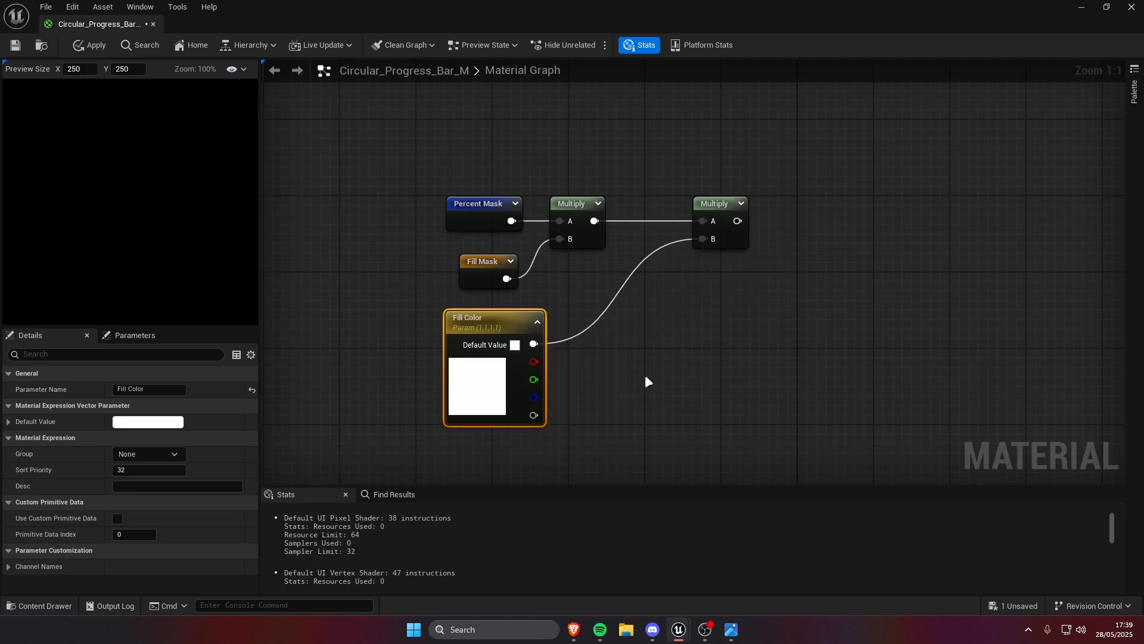
click(645, 377)
- Add a ComponentMask node fed by Fill Color's alpha output, with only the A channel enabled
drag(537, 415, 577, 416)
text(component)
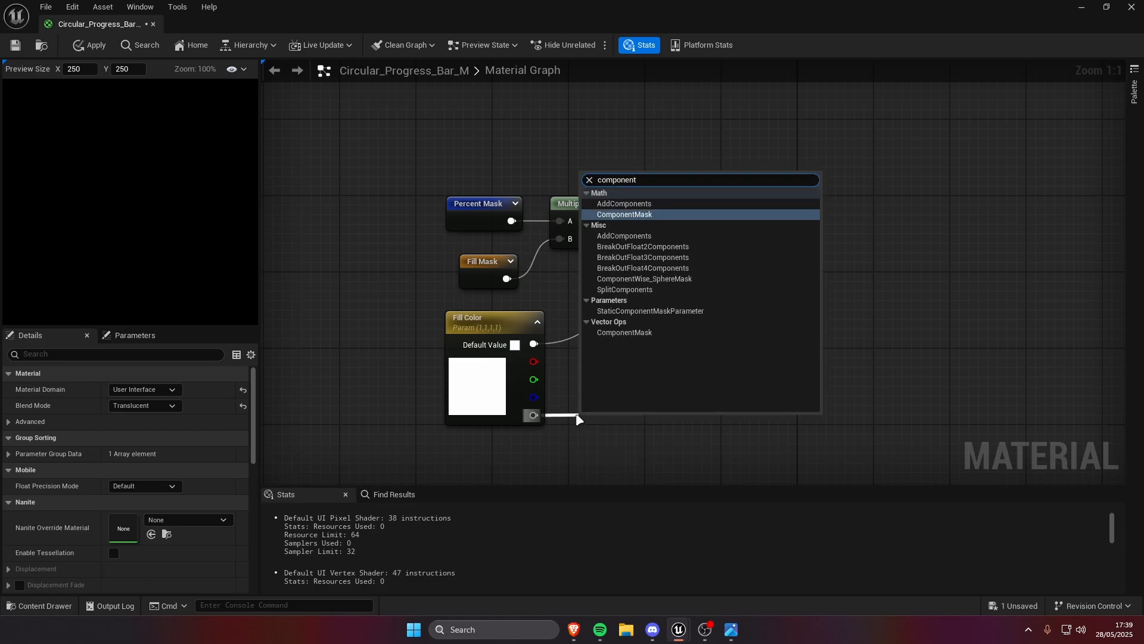
key(Return)
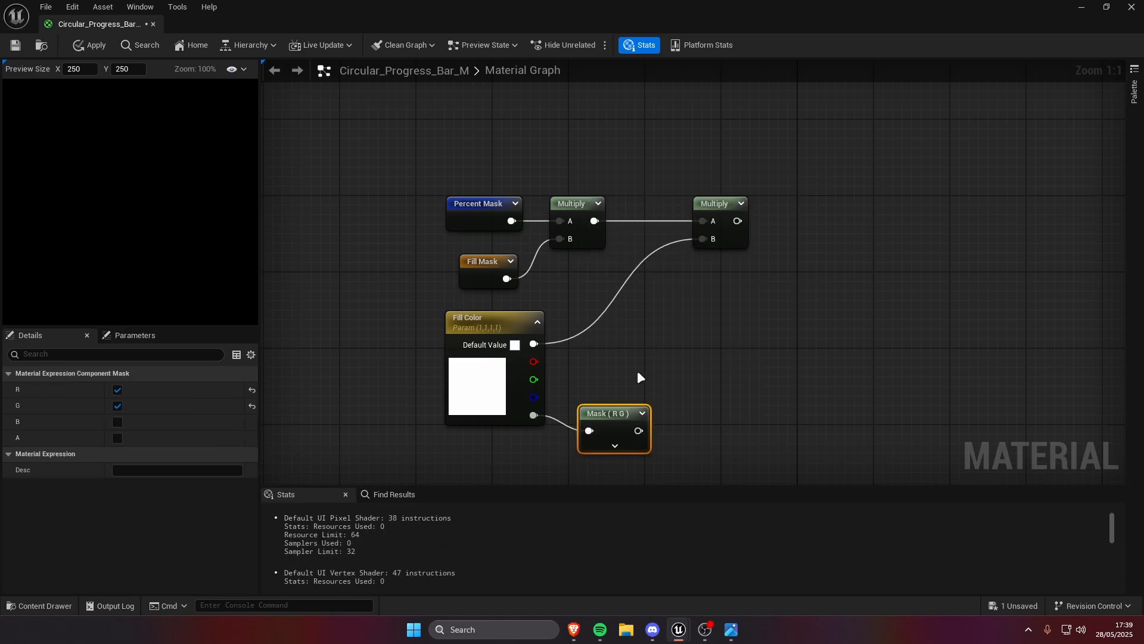
click(118, 437)
click(117, 390)
click(117, 406)
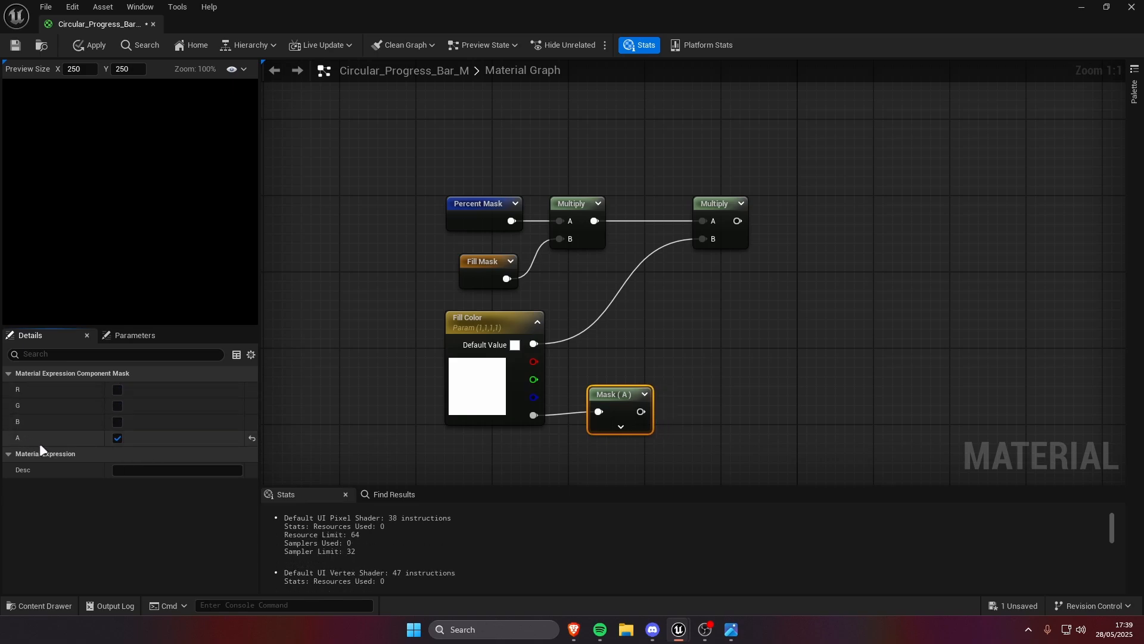
click(745, 396)
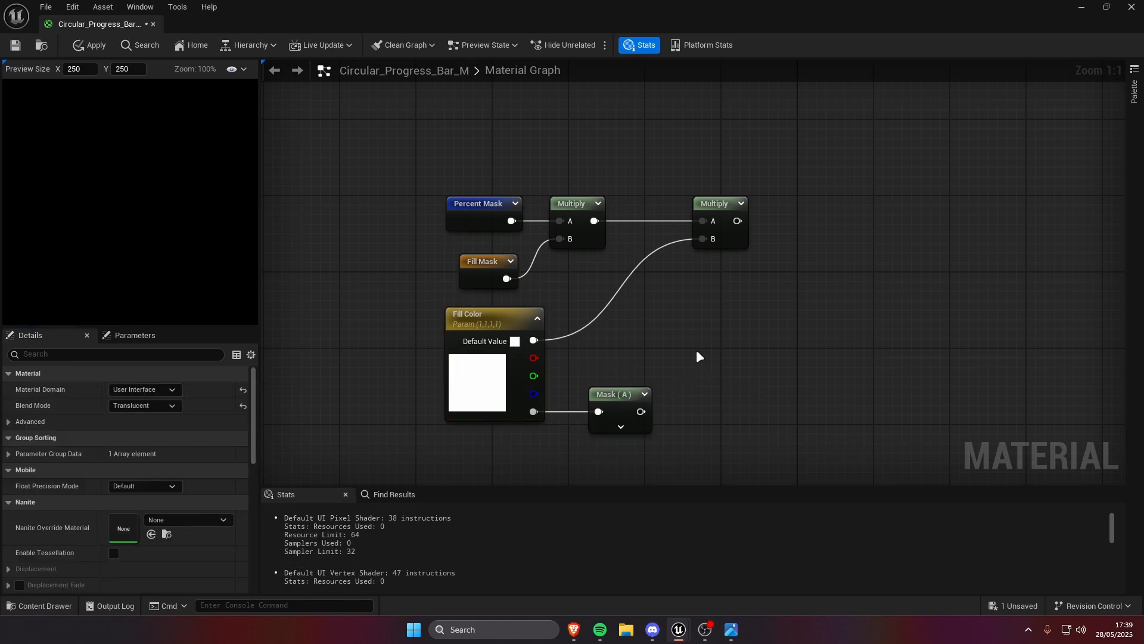
- Add a third Multiply node below the second, with its A input fed by the combined mask Multiply
mouse_move(710, 335)
right_down()
mouse_move(677, 335)
mouse_move(700, 343)
right_up()
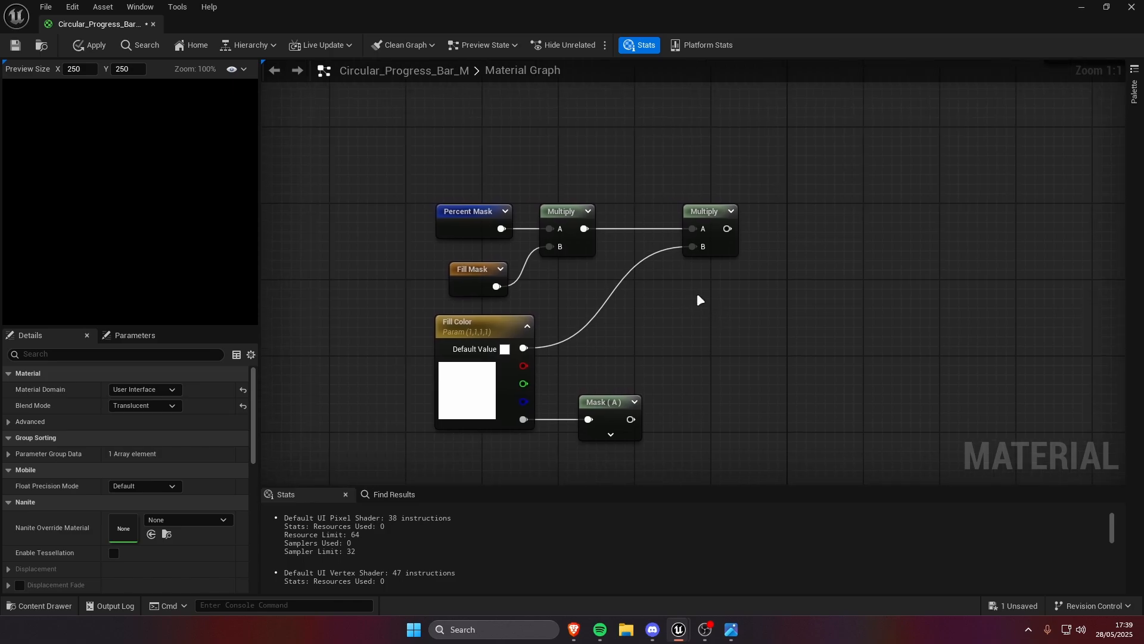
click(686, 297)
drag(692, 319, 591, 228)
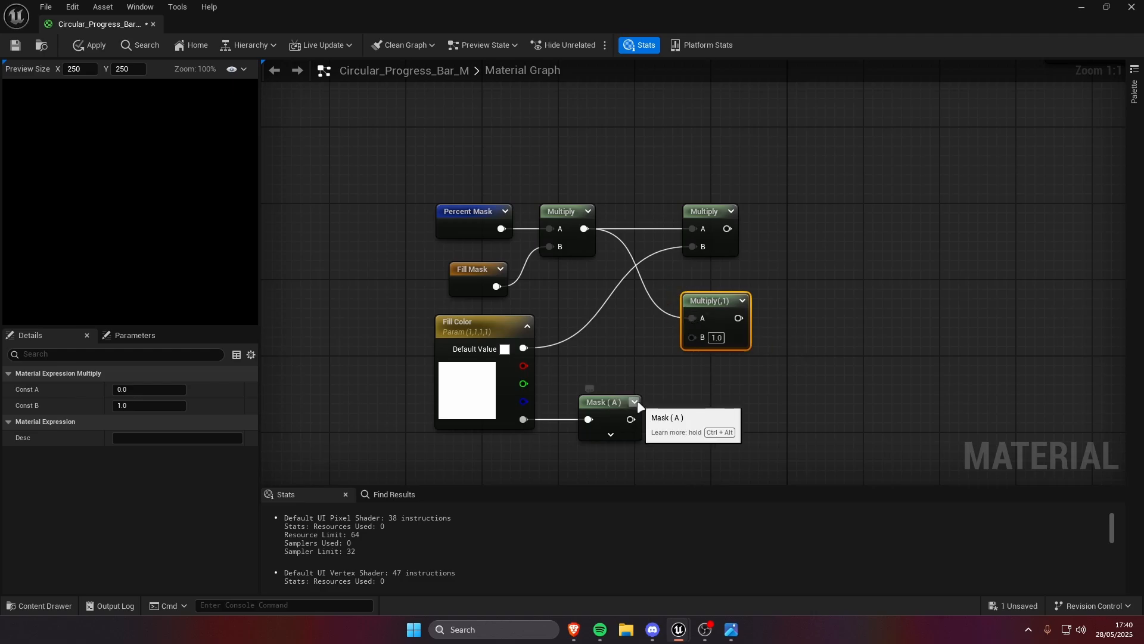
- Connect the Mask (A) output to the B input of the third Multiply node
drag(631, 419, 696, 331)
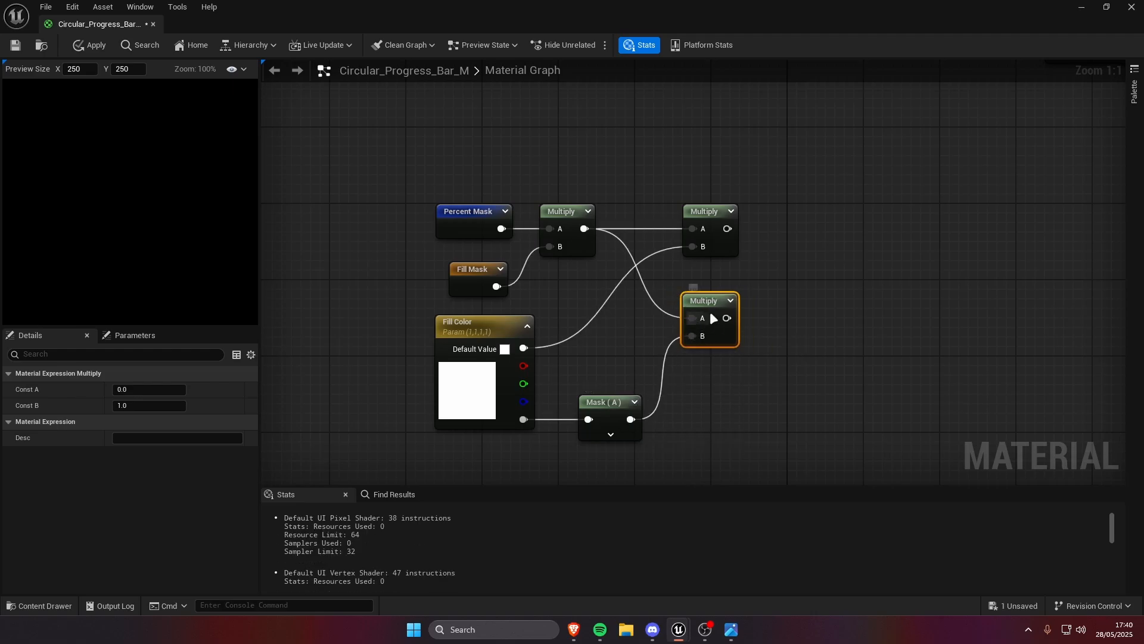
click(674, 359)
- Duplicate the whole Percent Mask, Fill Mask and Fill Color node network and place the copy directly below the original
scroll(674, 359, down, 3)
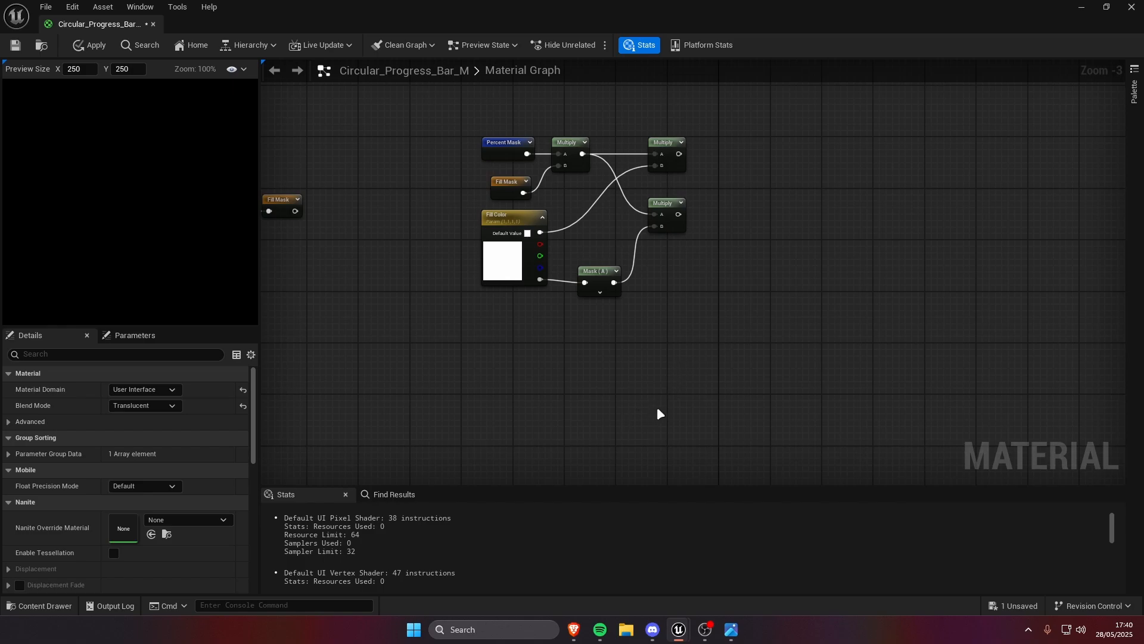
right_drag(646, 385, 655, 407)
drag(504, 121, 704, 214)
shift+drag(721, 328, 531, 240)
right_drag(611, 375, 613, 335)
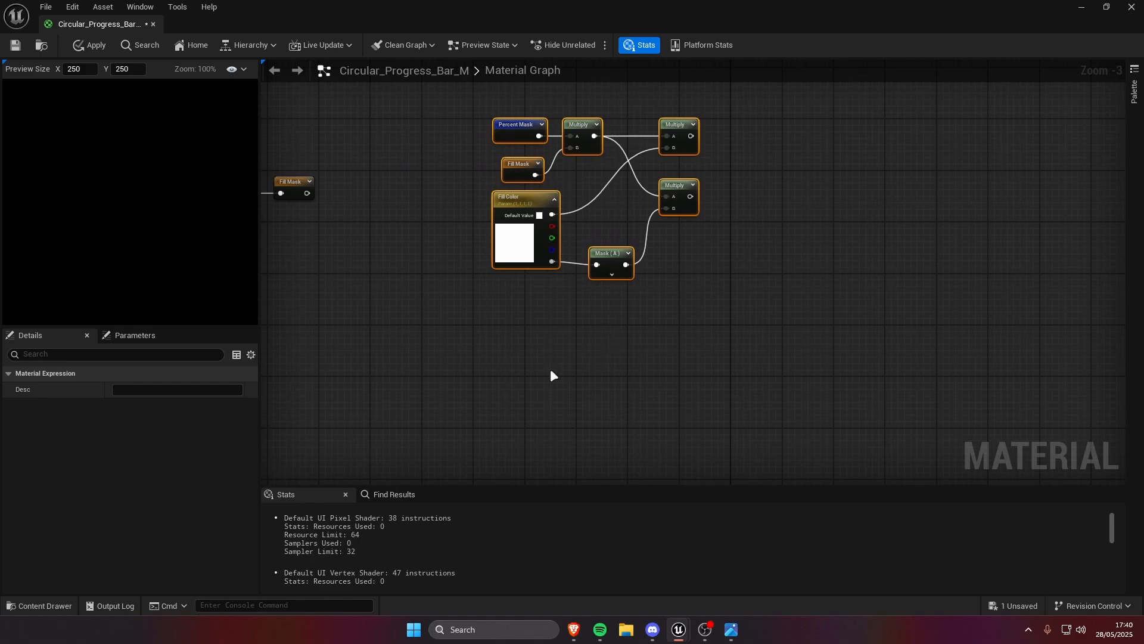
key(ctrl+v)
drag(567, 339, 587, 325)
click(584, 353)
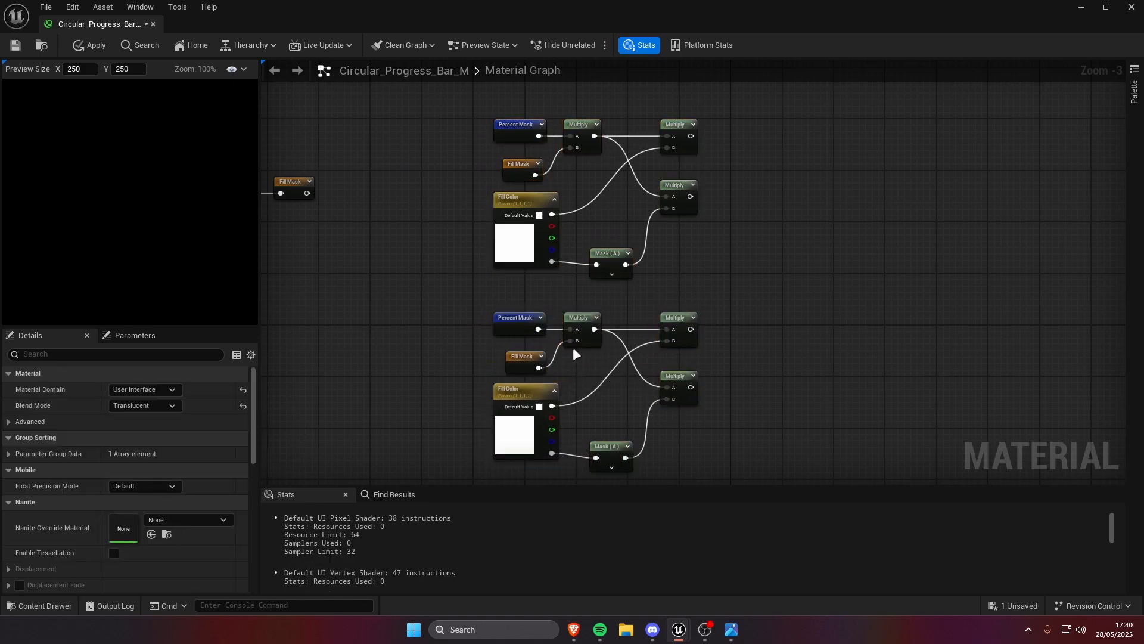
- Insert a OneMinus (1-x) node between the copied Percent Mask and its Multiply, and line up that row
mouse_move(507, 328)
mouse_down()
mouse_move(498, 335)
mouse_move(514, 341)
mouse_move(452, 324)
mouse_move(495, 320)
mouse_up()
scroll(498, 335, down, 1)
scroll(500, 343, up, 1)
scroll(501, 331, up, 3)
text(one min)
click(523, 349)
drag(523, 346, 539, 325)
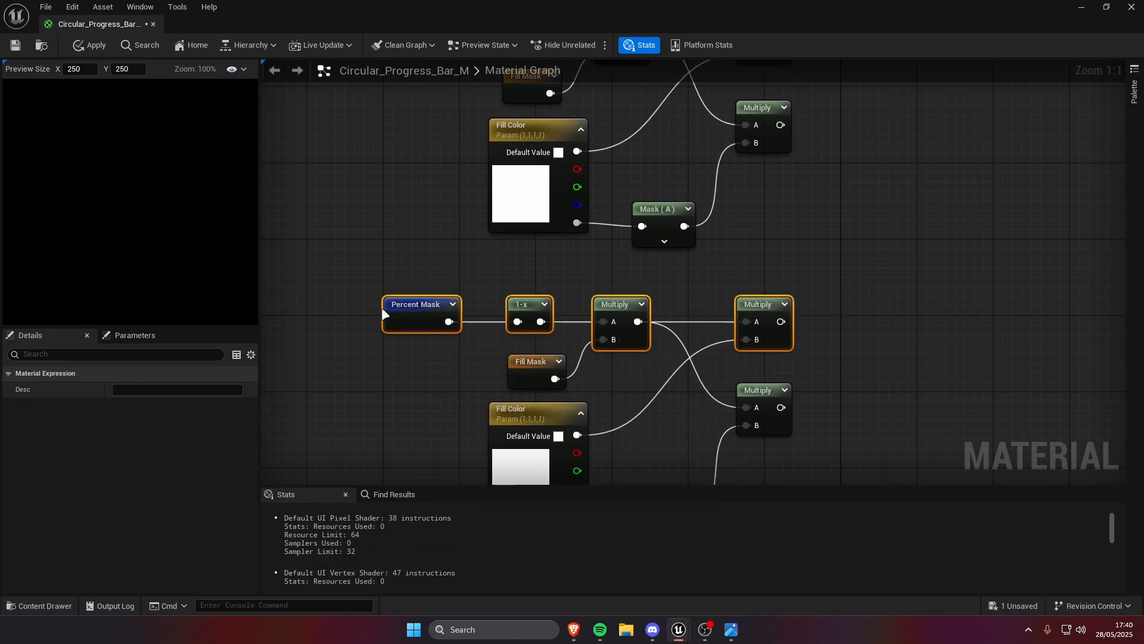
click(796, 274)
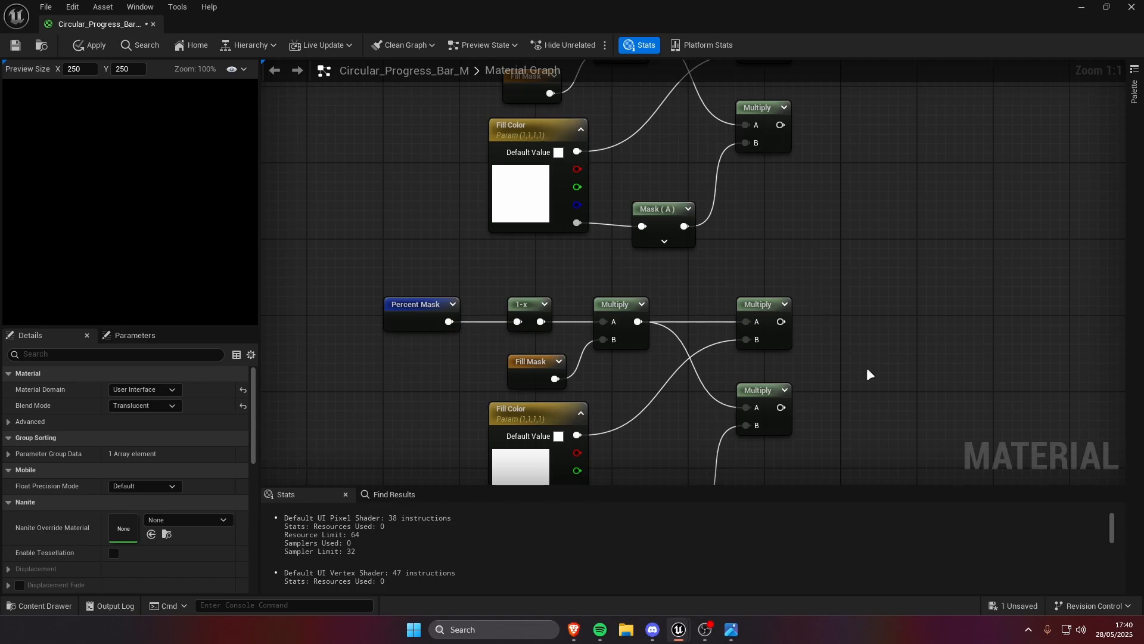
- Rename the copied Fill Color parameter to Background Color and straighten its alpha connection to the Mask (A) node
right_drag(866, 366, 853, 305)
click(525, 363)
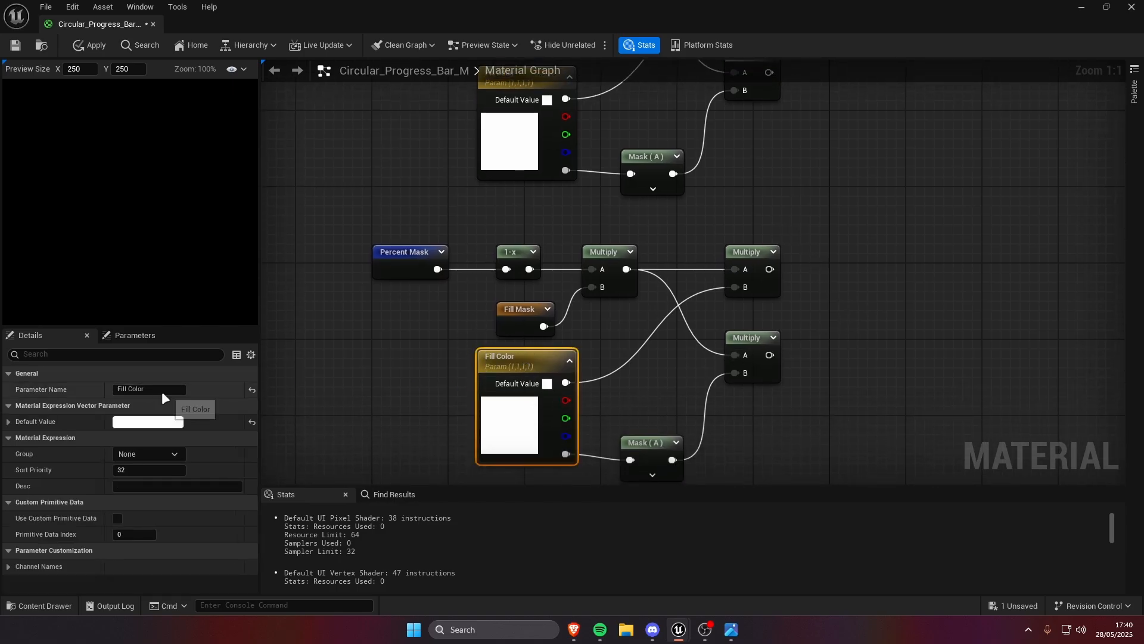
click(128, 388)
drag(129, 389, 118, 388)
key(BackSpace)
text(Background)
key(Return)
right_drag(504, 336, 494, 213)
drag(632, 367, 544, 326)
key(q)
click(585, 359)
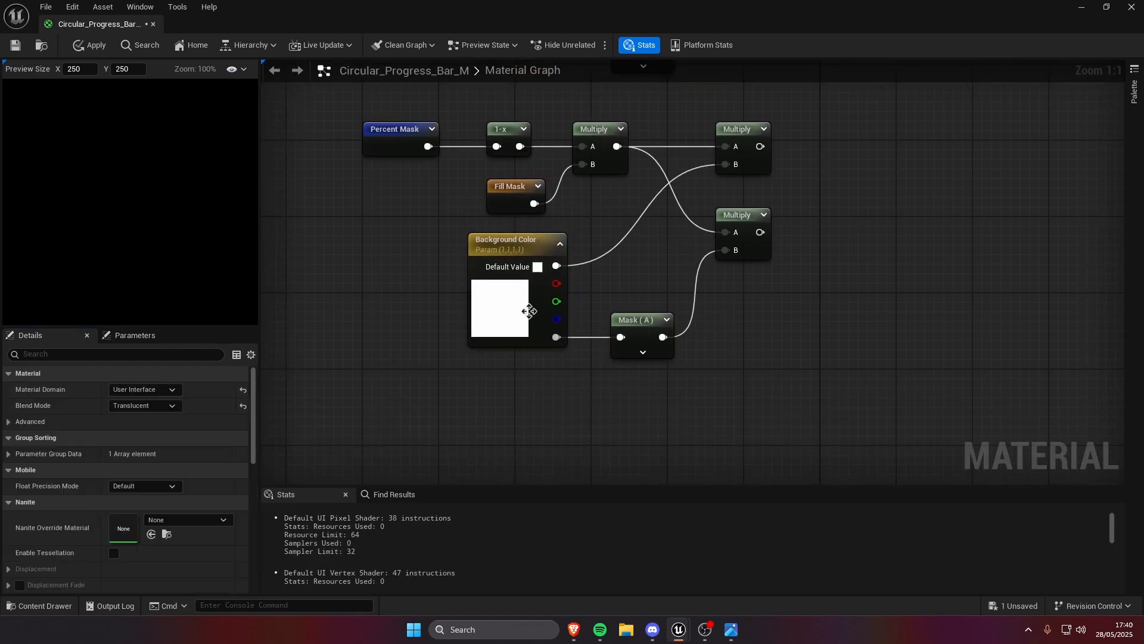
- Set the alpha of Background Color's default value to 0.1
click(527, 303)
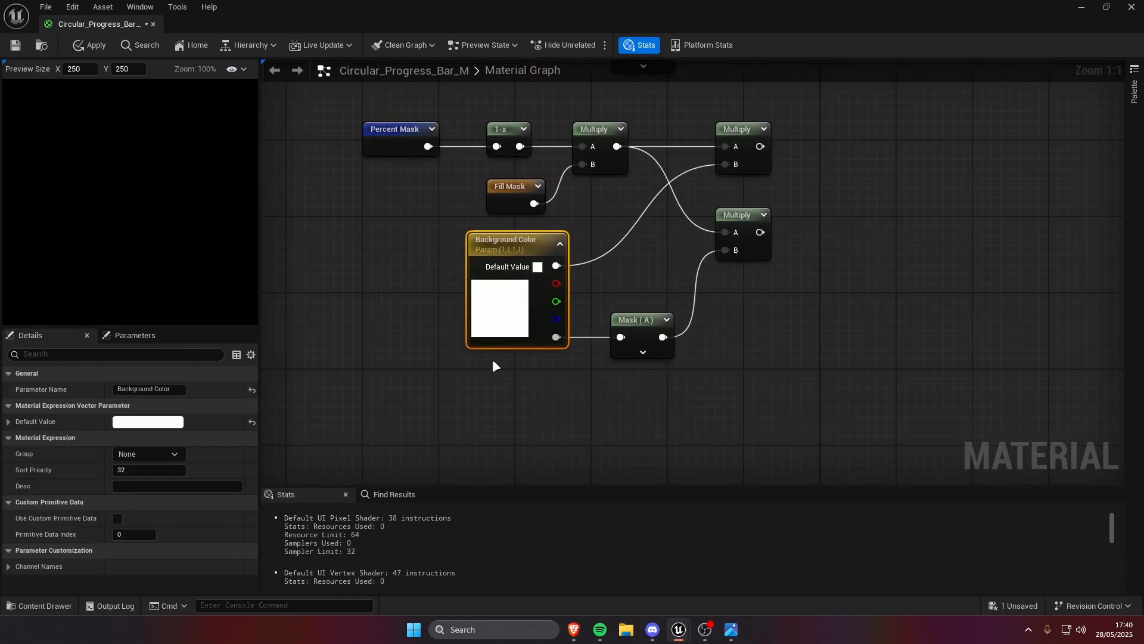
double_click(541, 322)
click(646, 553)
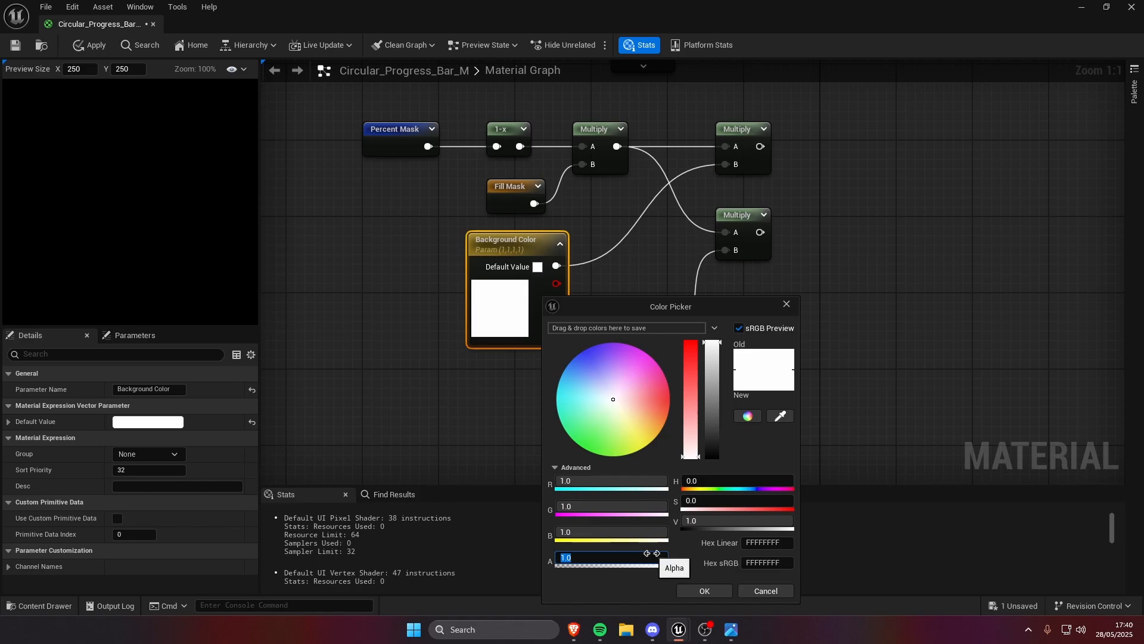
text(0.1)
key(Return)
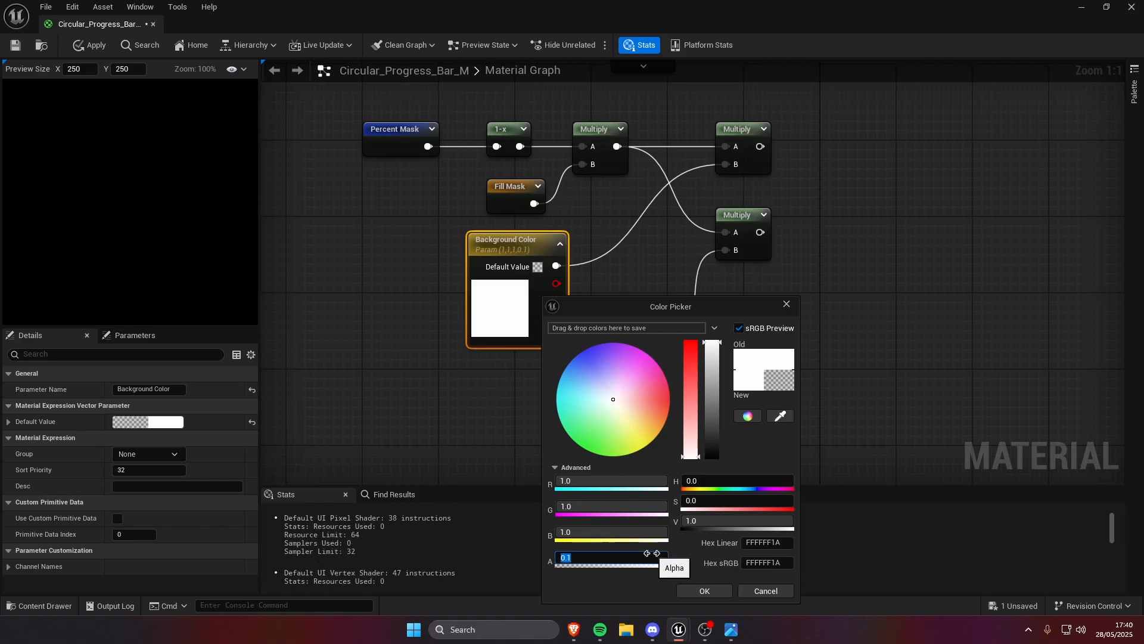
click(705, 590)
click(753, 341)
- Straighten the connection between Fill Color's alpha output and the Mask (A) node in the upper network
right_drag(752, 341, 740, 377)
right_drag(774, 265, 731, 359)
scroll(718, 310, down, 2)
right_drag(716, 301, 685, 352)
drag(667, 349, 453, 286)
key(q)
click(676, 302)
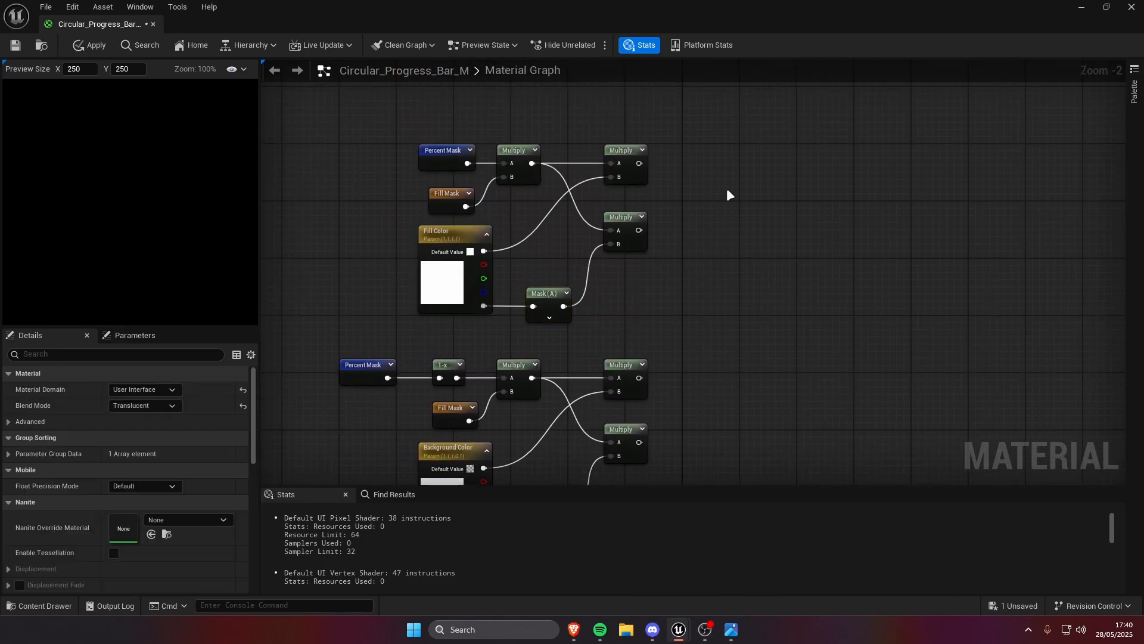
- Add an Add node that sums the color Multiply outputs, with the fill network in A and the background network in B
click(731, 202)
drag(639, 163, 743, 255)
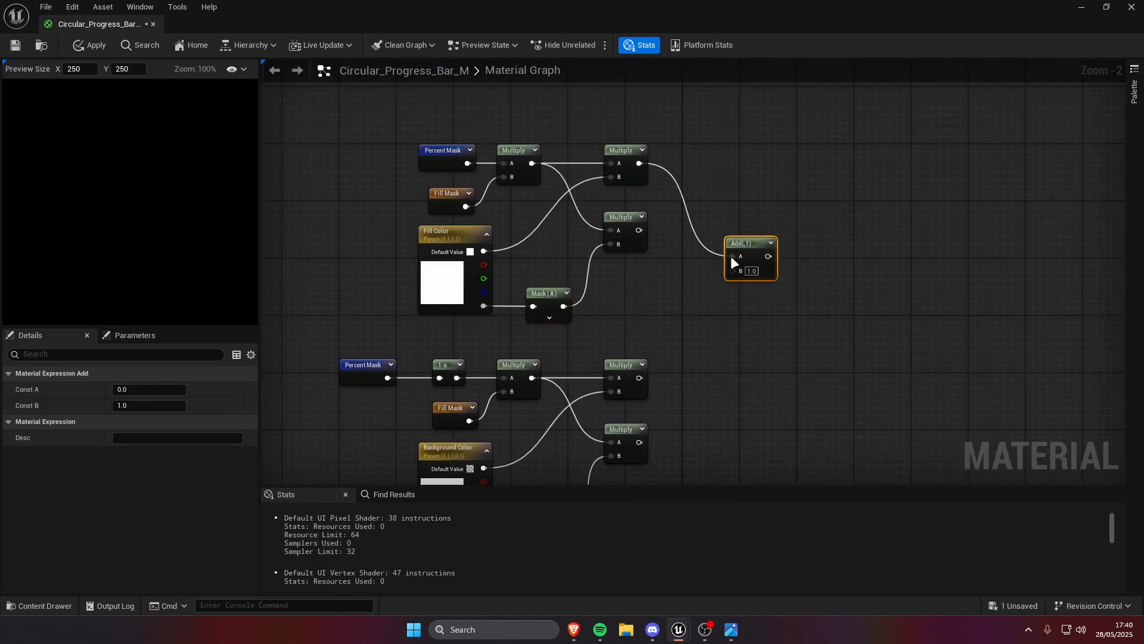
right_drag(797, 339, 836, 299)
right_drag(772, 275, 755, 256)
drag(771, 188, 661, 319)
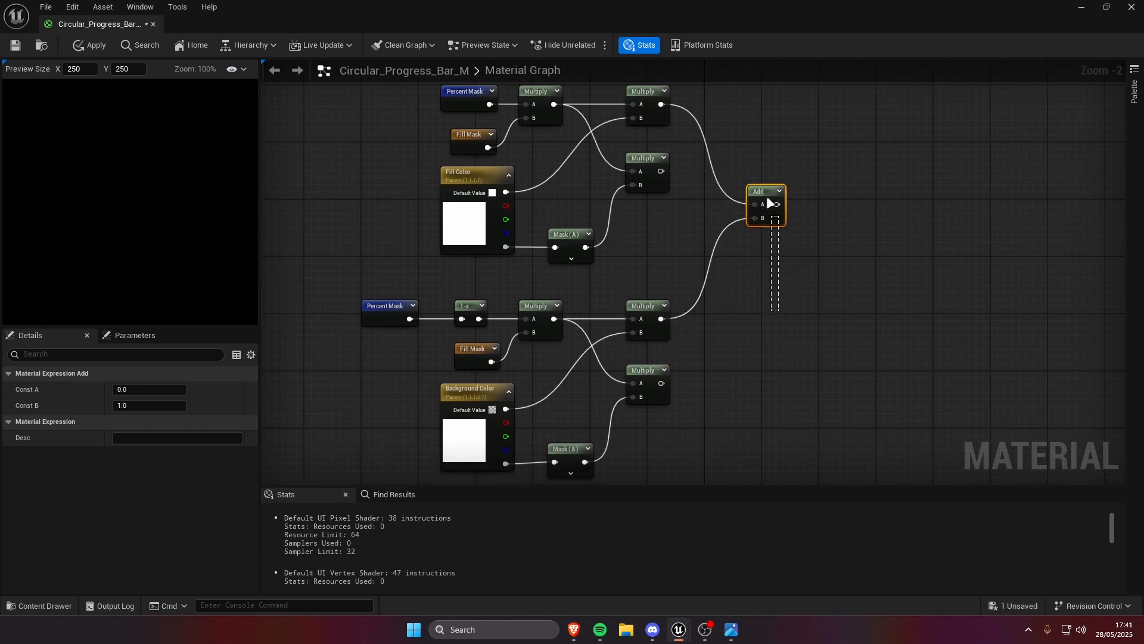
- Add a second Add node that sums the two alpha Multiply outputs, and straighten Background Color's link to its mask
right_drag(753, 286, 720, 316)
click(723, 281)
drag(727, 299, 634, 201)
right_drag(739, 340, 734, 246)
drag(723, 219, 629, 319)
drag(590, 426, 477, 358)
key(q)
click(770, 258)
- Move both color networks and their Add nodes up to the height of the material output node
right_drag(774, 254, 654, 302)
scroll(743, 292, down, 2)
drag(651, 431, 359, 161)
right_drag(651, 252, 606, 356)
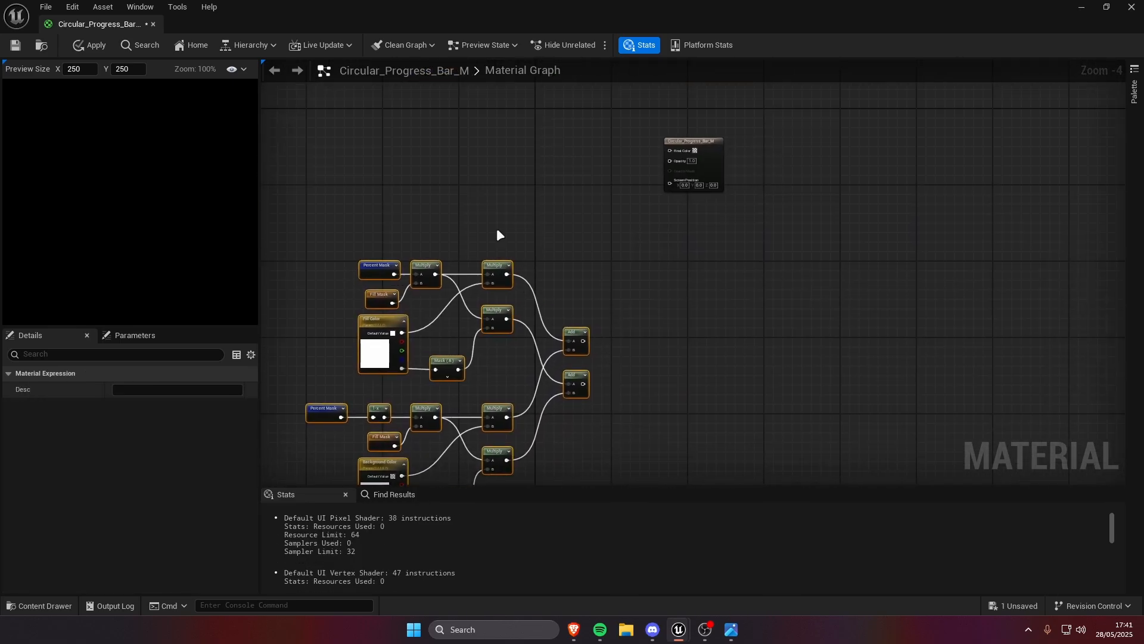
drag(506, 264, 498, 159)
- Bring the material output node beside the Add nodes, connecting the color Add to Final Color and the alpha Add to Opacity
scroll(643, 181, up, 2)
scroll(622, 245, up, 2)
drag(739, 163, 621, 257)
drag(615, 251, 509, 250)
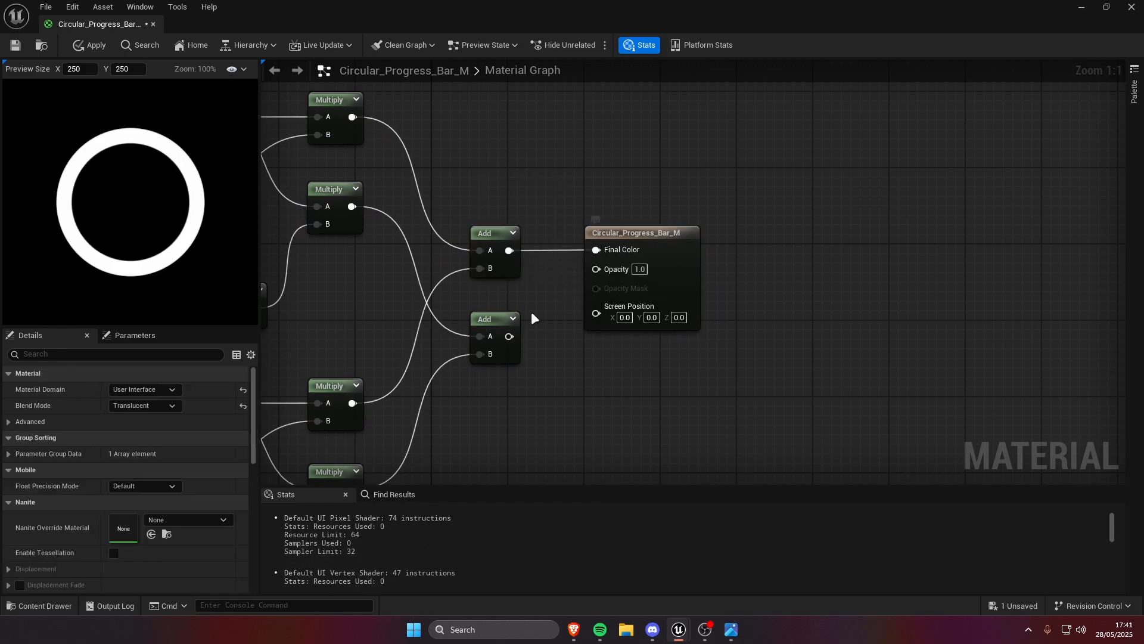
click(501, 322)
drag(510, 337, 603, 270)
click(638, 194)
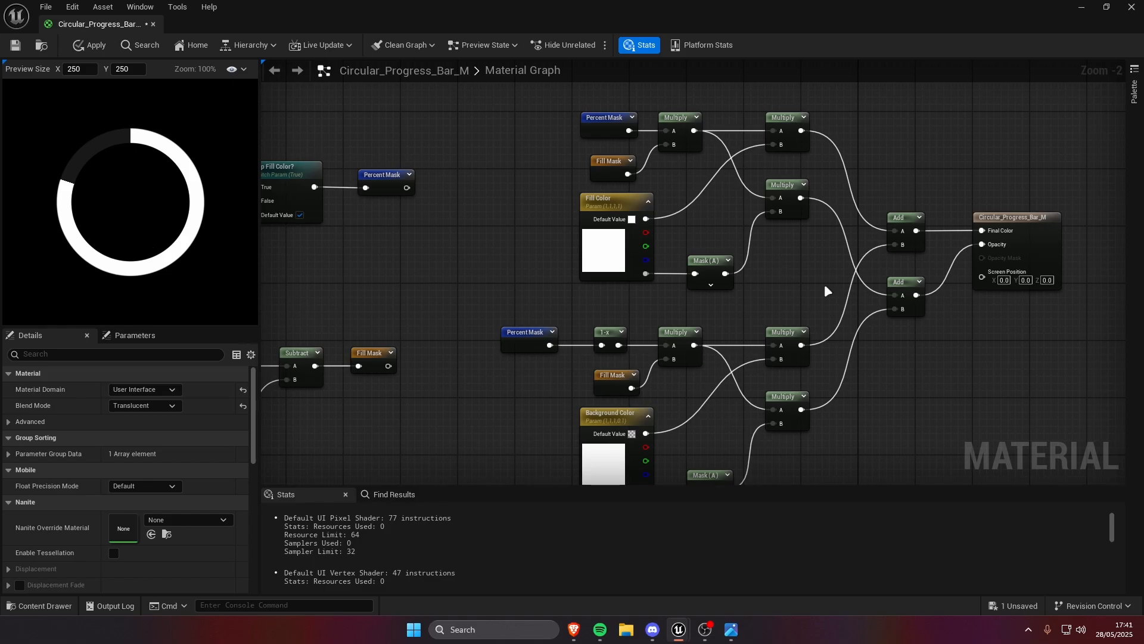
- Save the Circular_Progress_Bar_M material and return to the level editor
right_drag(518, 227, 697, 288)
scroll(709, 292, down, 1)
key(ctrl+s)
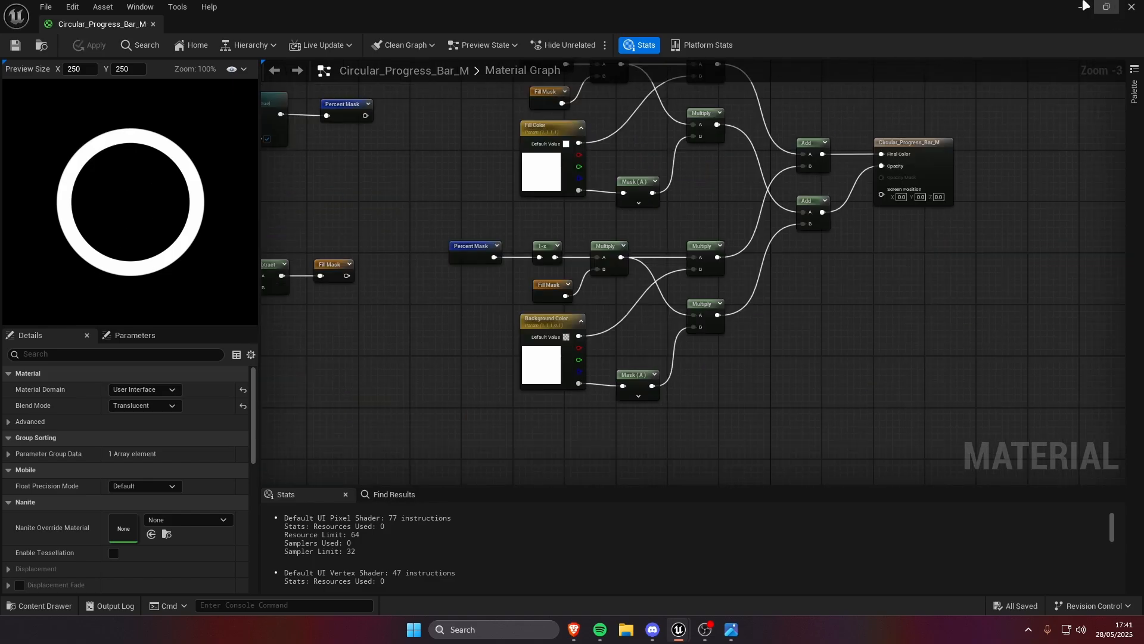
click(1083, 6)
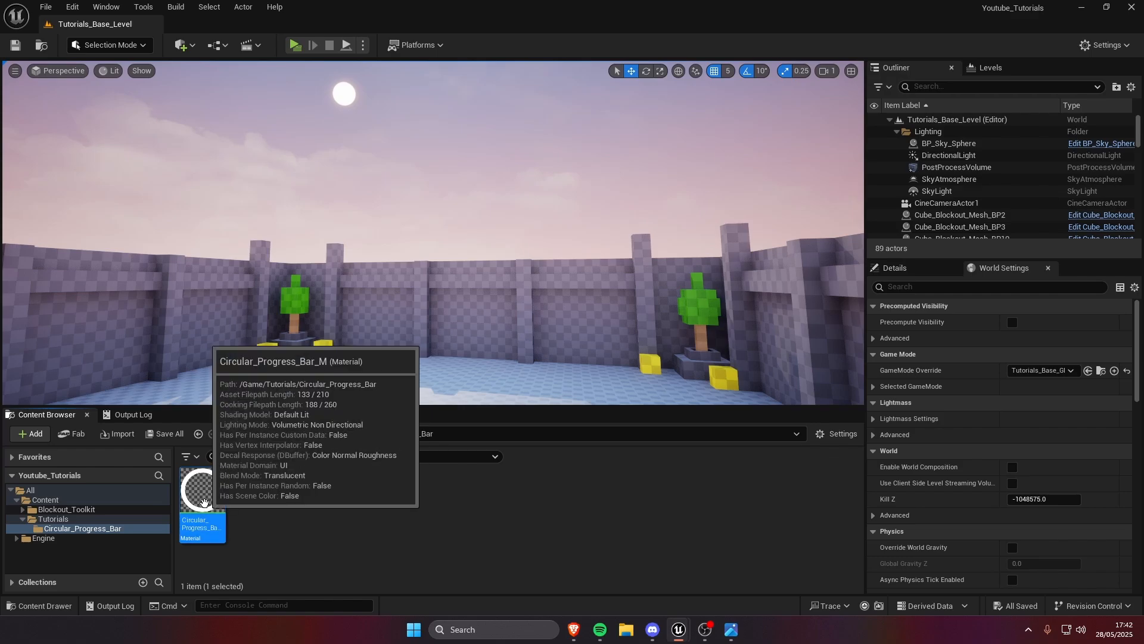
- Create a material instance from Circular_Progress_Bar_M, keeping the default name
right_click(211, 505)
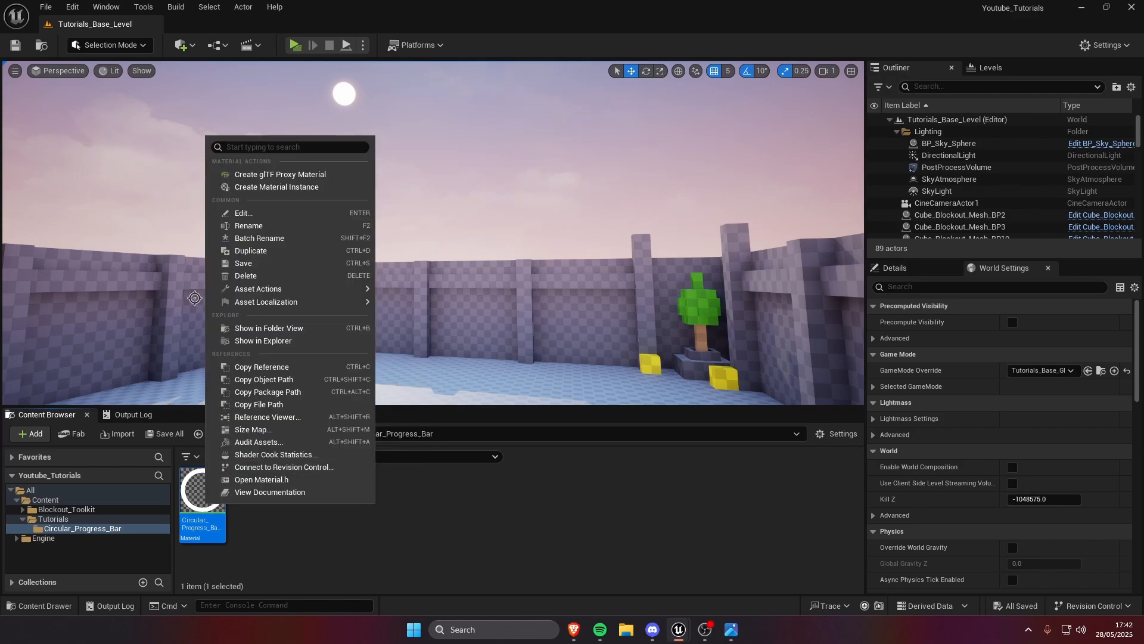
click(298, 187)
key(Return)
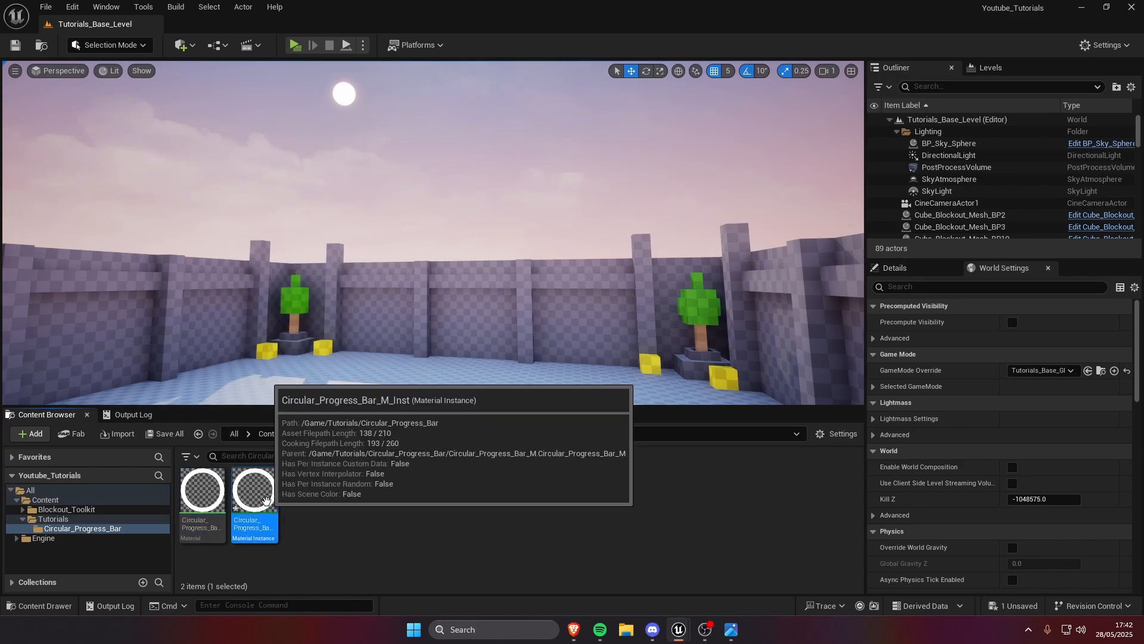
- Open the new material instance and expand its scalar, static switch and vector parameter groups
double_click(255, 491)
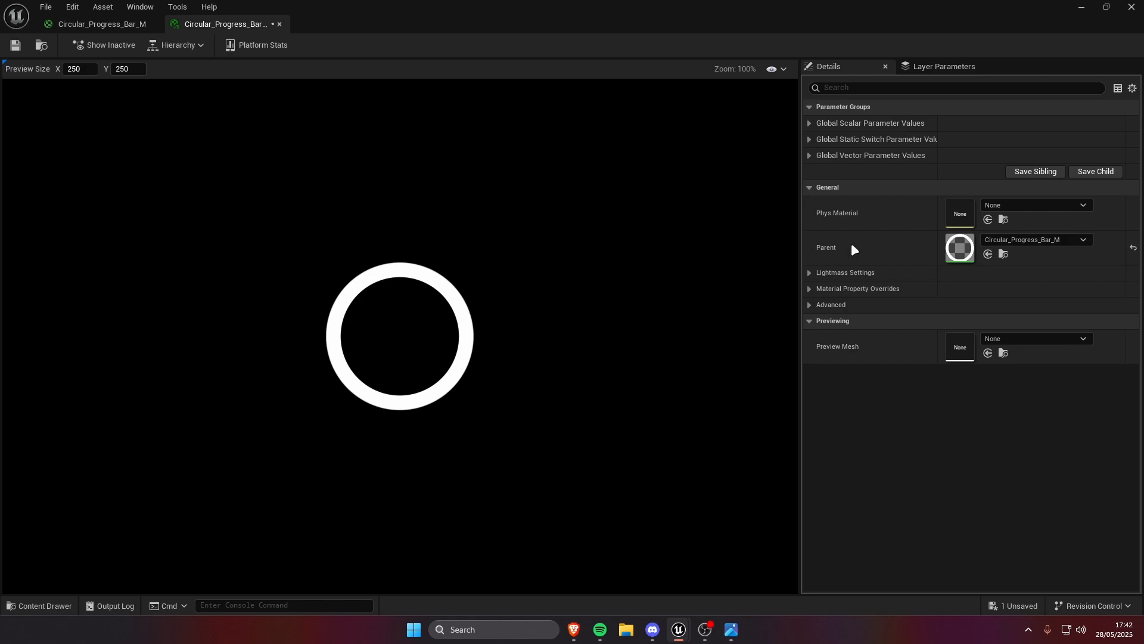
click(810, 155)
click(809, 139)
click(810, 123)
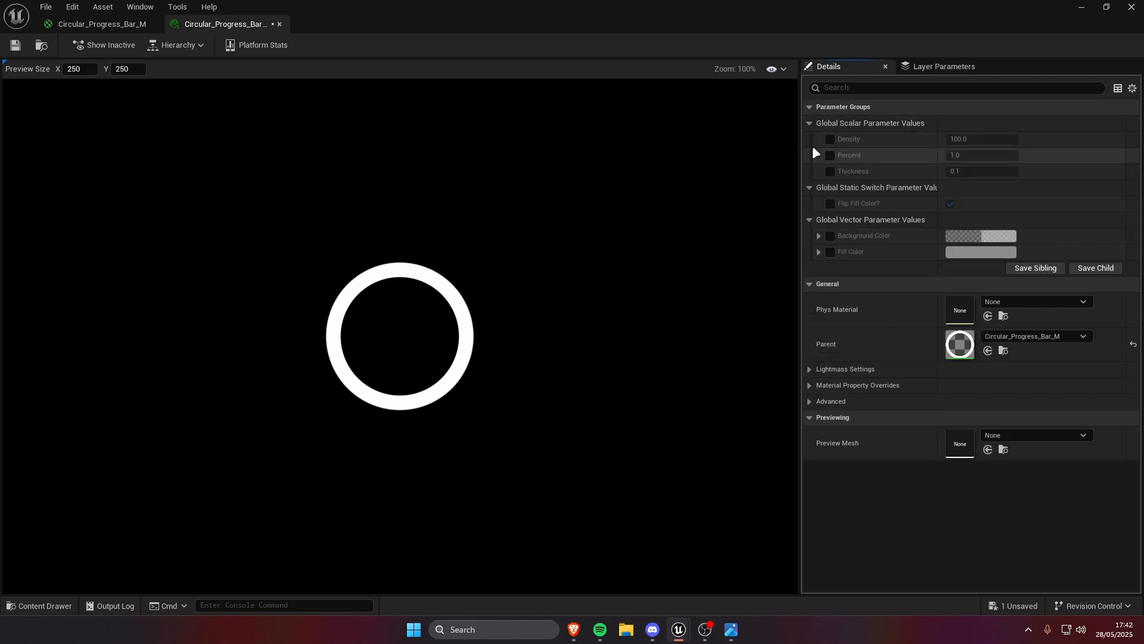
- Try overriding Density with values of about 3137 and 42, and restore its default
click(830, 139)
drag(960, 140, 900, 139)
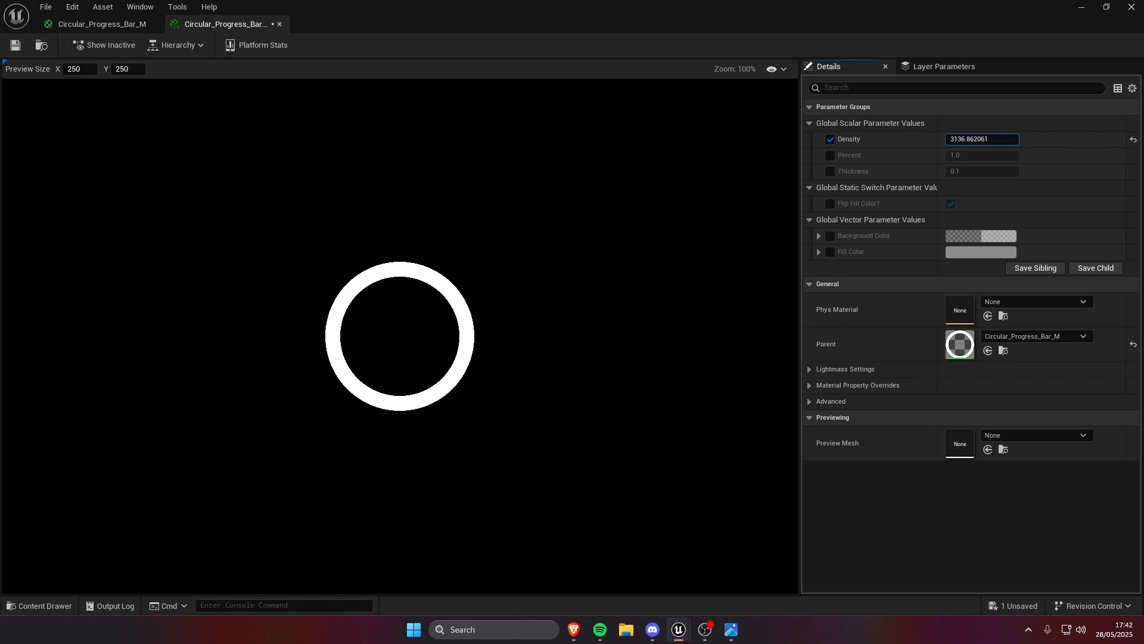
drag(971, 141, 927, 141)
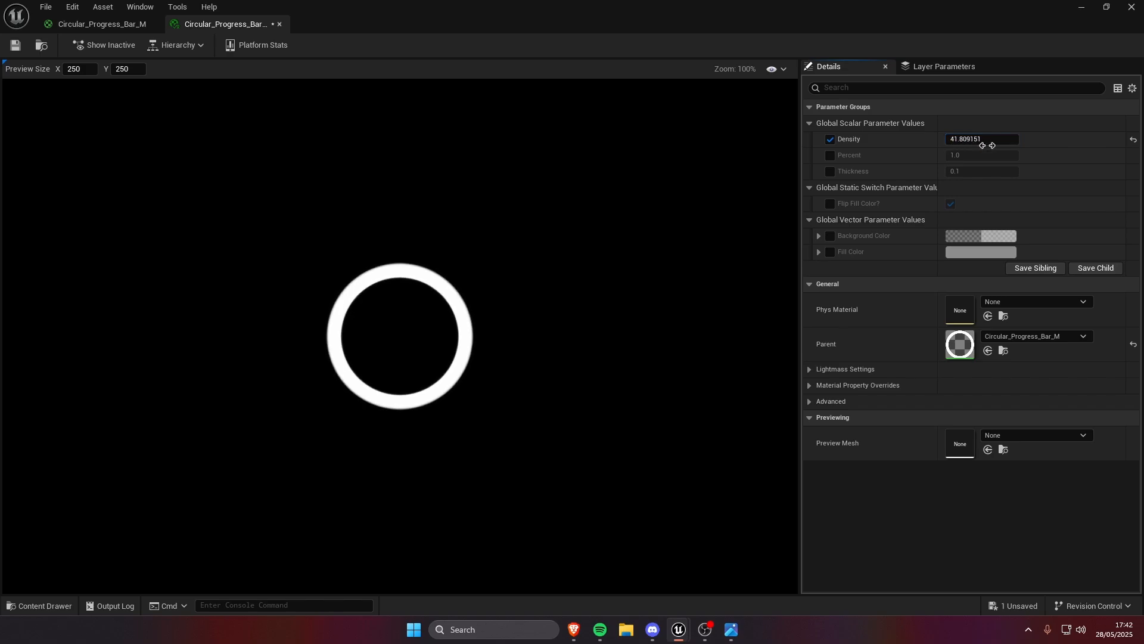
click(1133, 139)
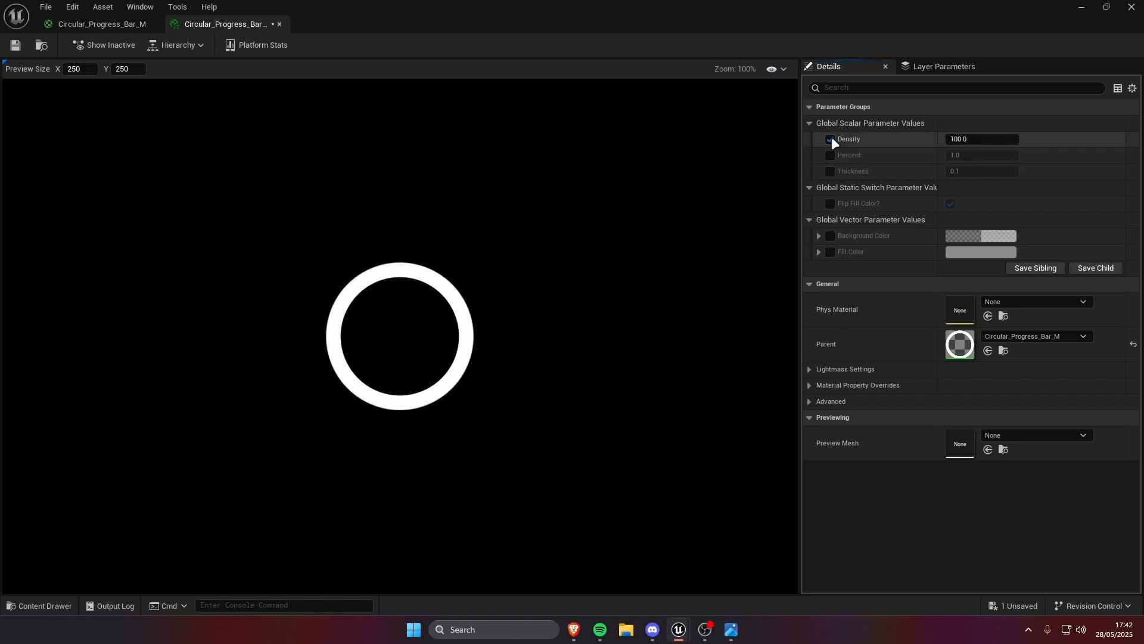
- Override Percent with 0.352, and switch Flip Fill Color? off and back on
click(831, 155)
drag(982, 155, 949, 155)
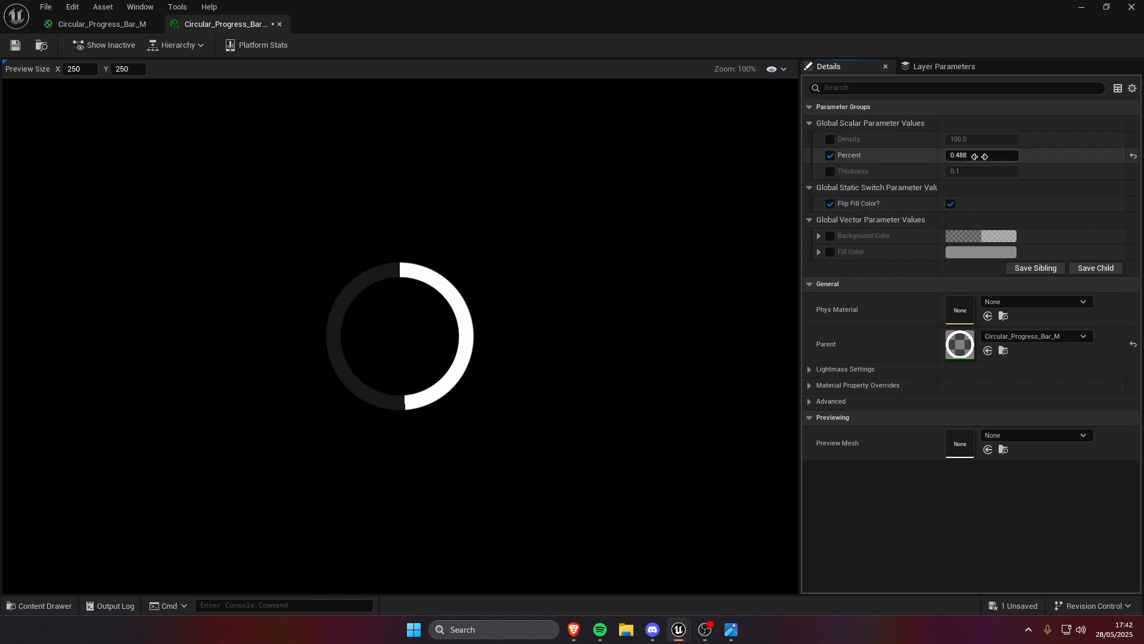
drag(953, 155, 918, 157)
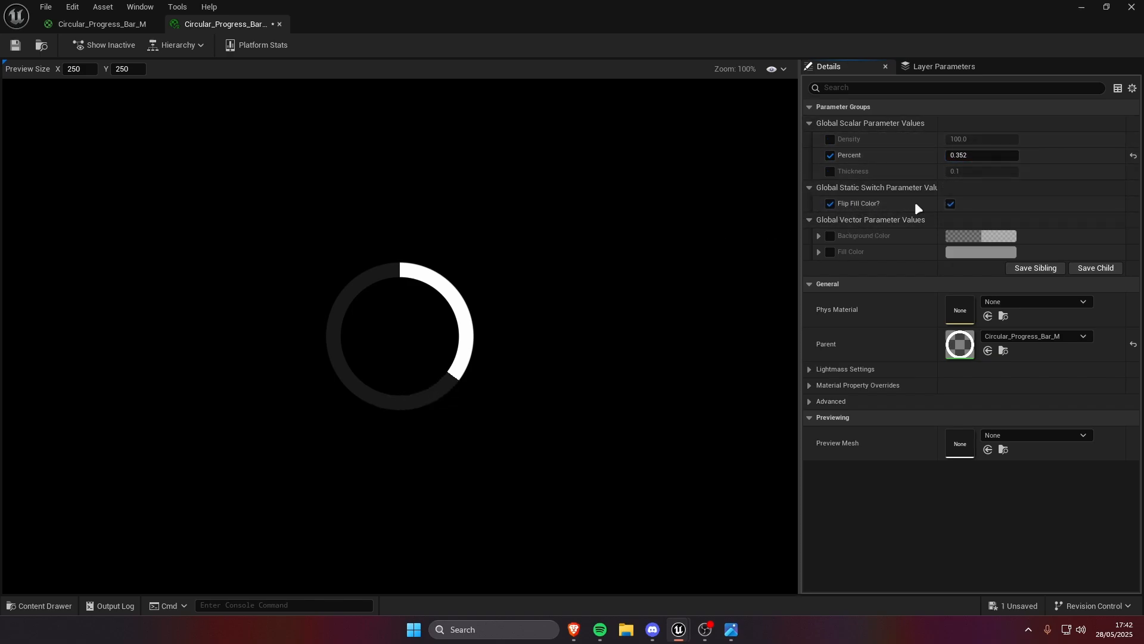
click(950, 205)
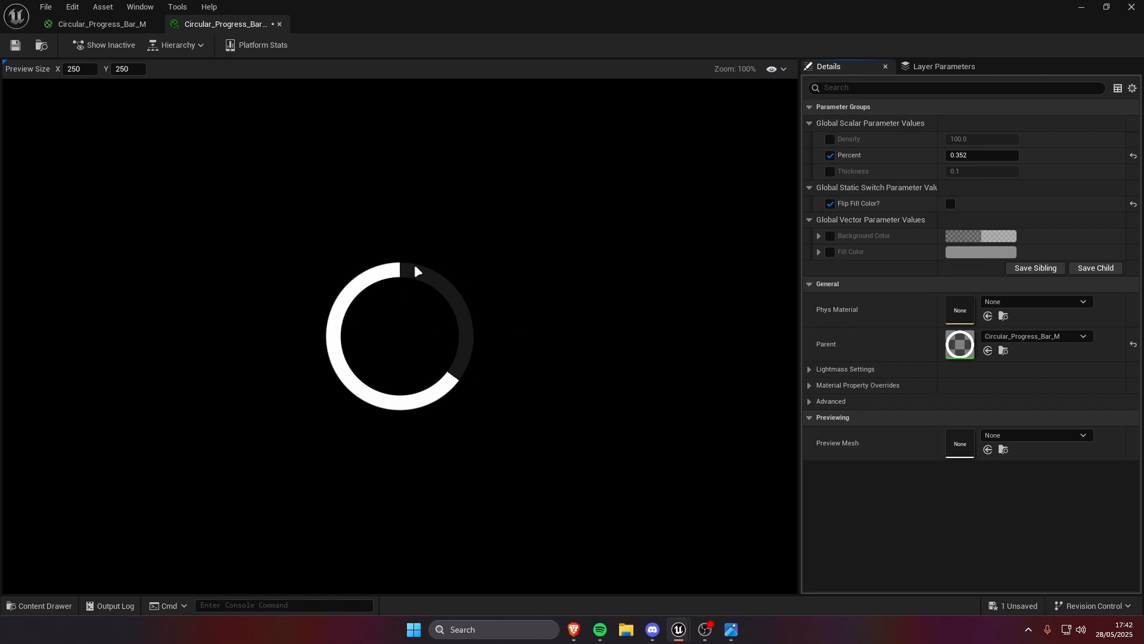
click(951, 203)
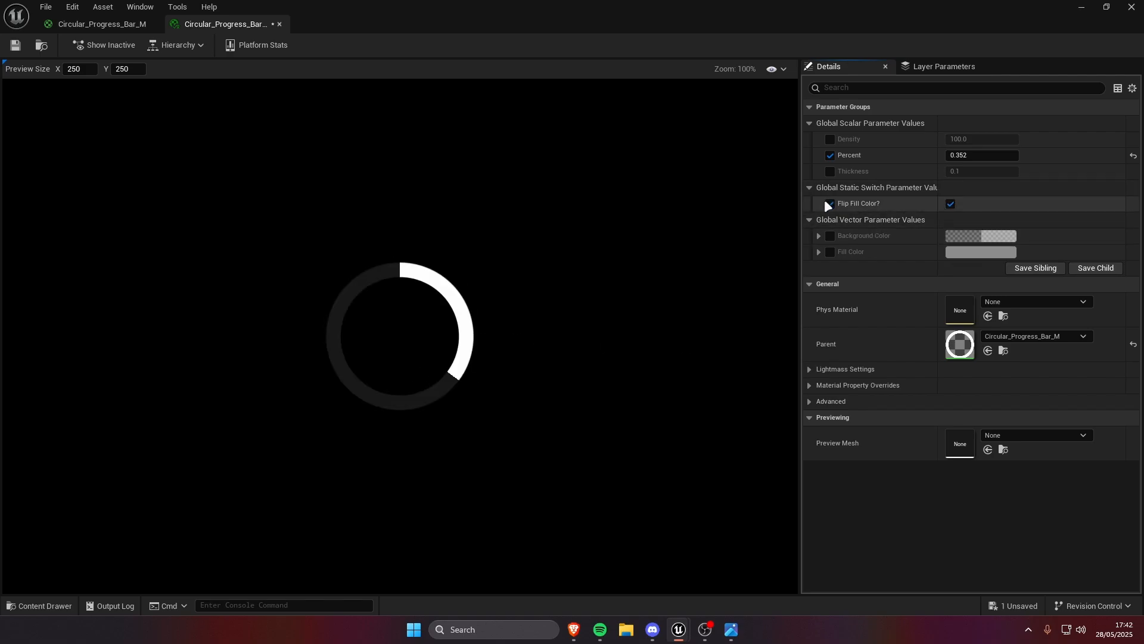
- Override the ring's Thickness with 0.028
click(830, 171)
mouse_move(957, 173)
mouse_down()
mouse_move(1037, 173)
mouse_move(936, 172)
mouse_up()
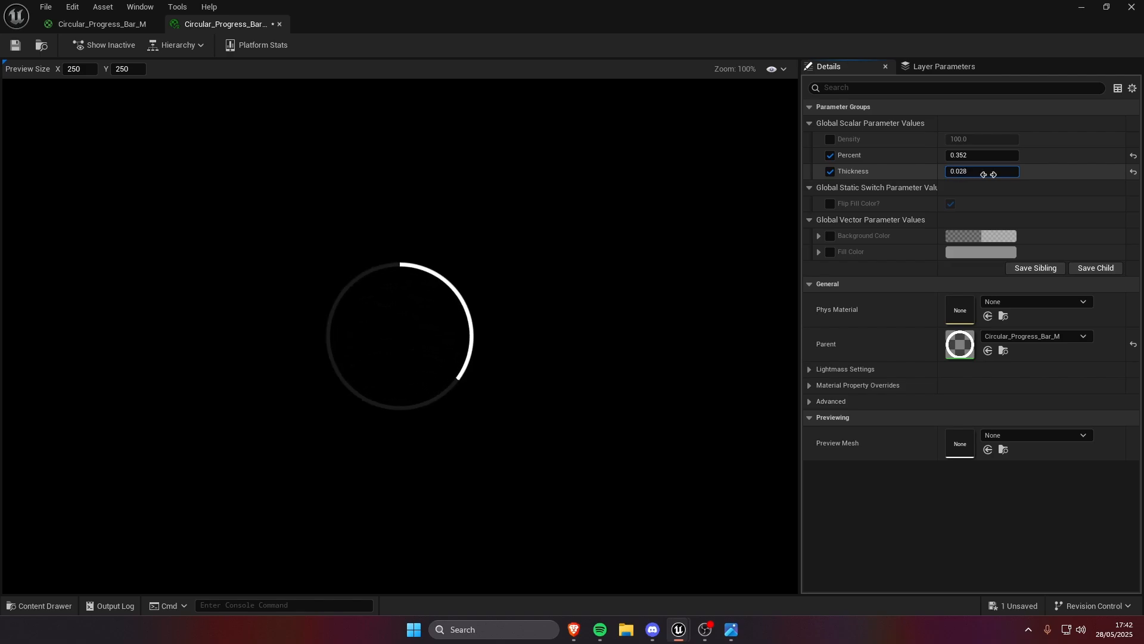
- Enable the Background Color and Fill Color overrides, and reset Thickness and Percent to their defaults
click(830, 236)
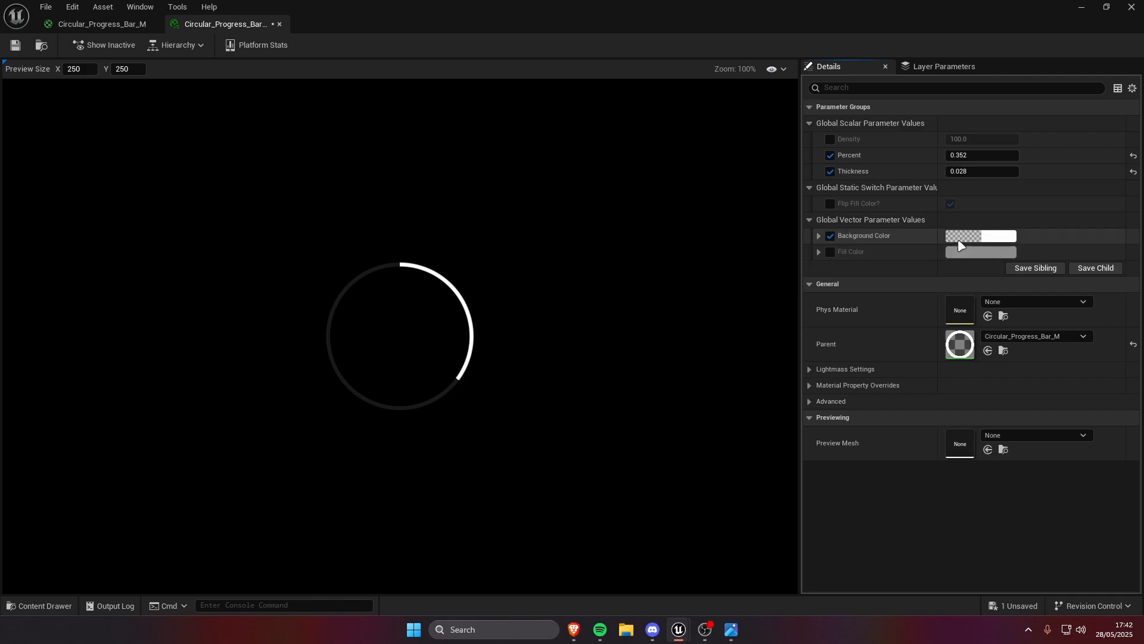
click(830, 252)
click(1134, 171)
click(1134, 156)
- Set the instance's Background Color to a fully opaque light lavender
click(997, 235)
drag(880, 306, 880, 279)
drag(814, 352, 839, 338)
drag(766, 497, 836, 497)
drag(770, 345, 771, 316)
click(872, 530)
- Set Percent to 0.752 and Fill Color to a vivid pink with sRGB hex FF007AFF
drag(990, 155, 967, 156)
click(989, 252)
drag(826, 389, 911, 337)
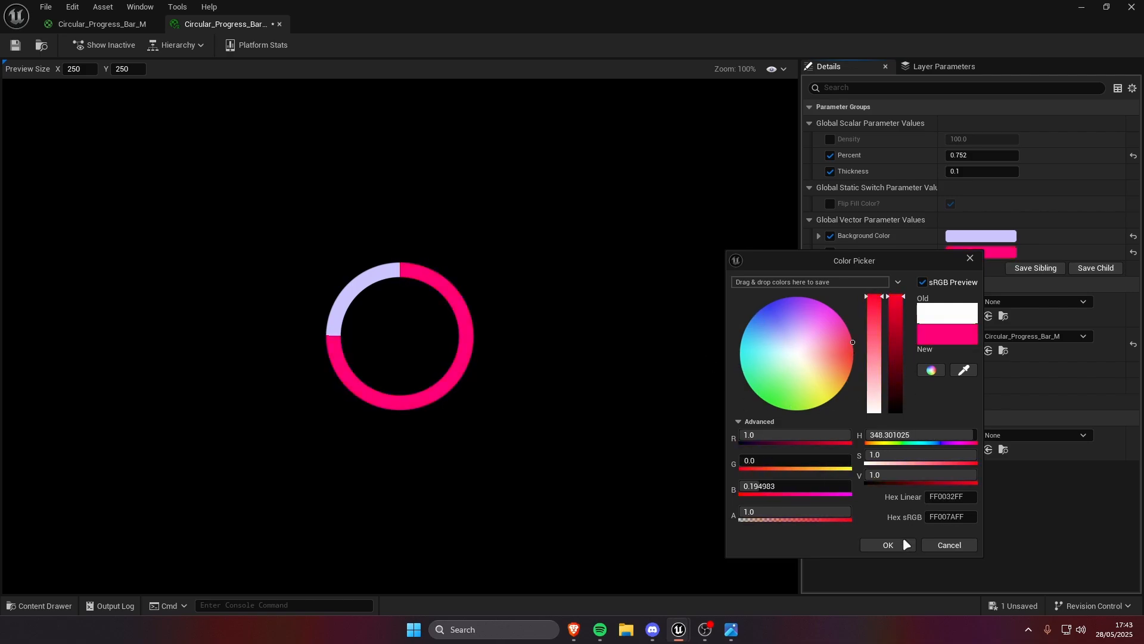
click(897, 541)
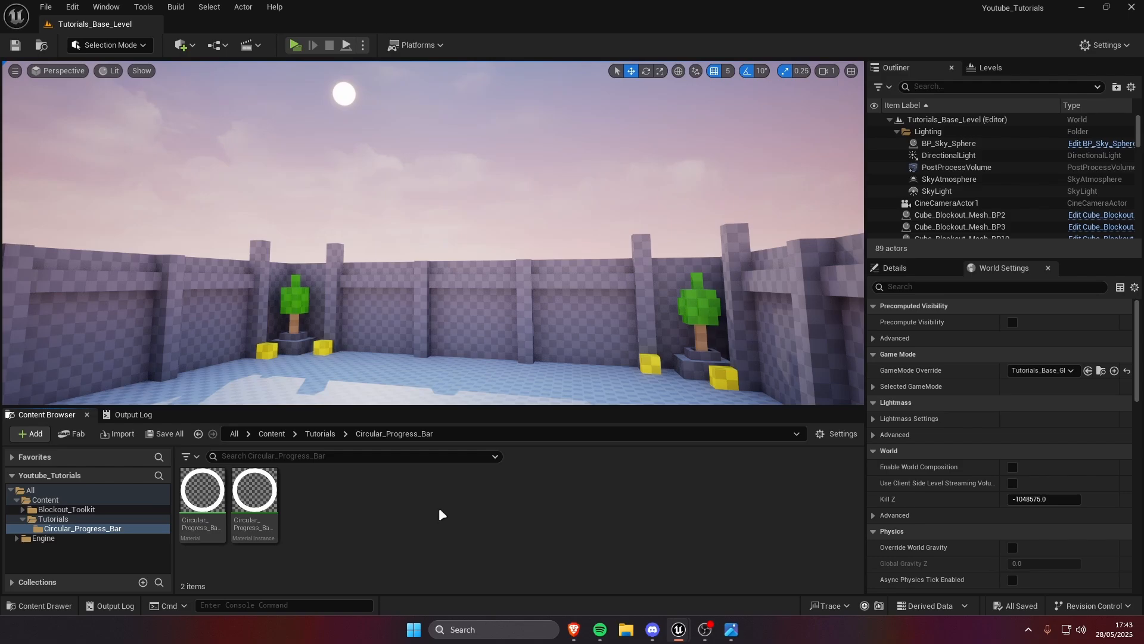
right_click(407, 563)
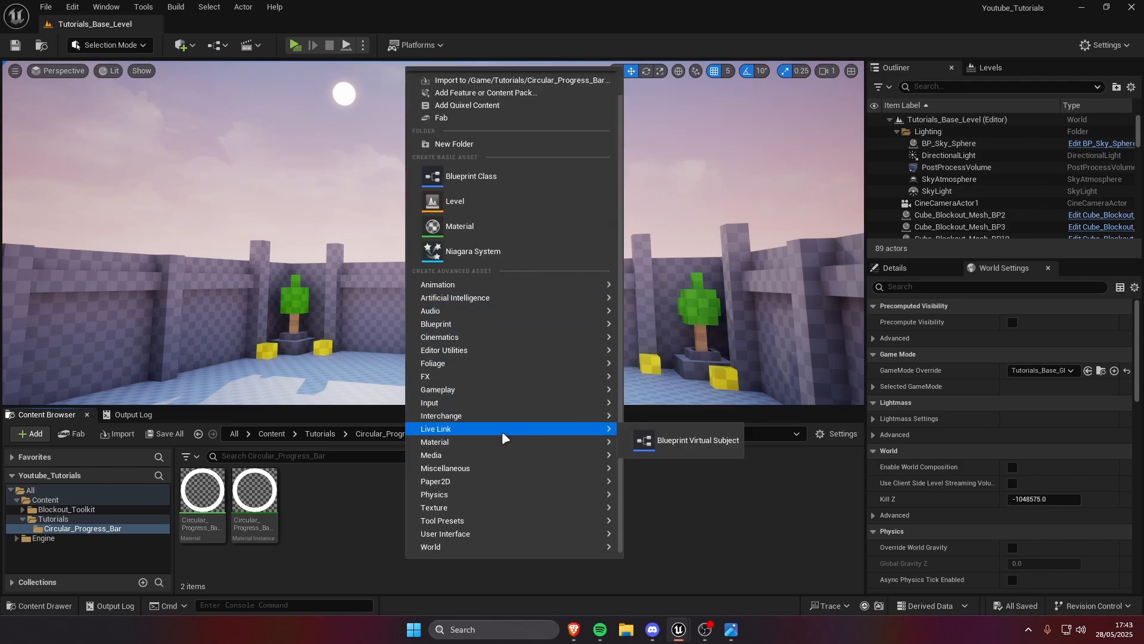
mouse_move(510, 538)
click(321, 534)
double_click(255, 491)
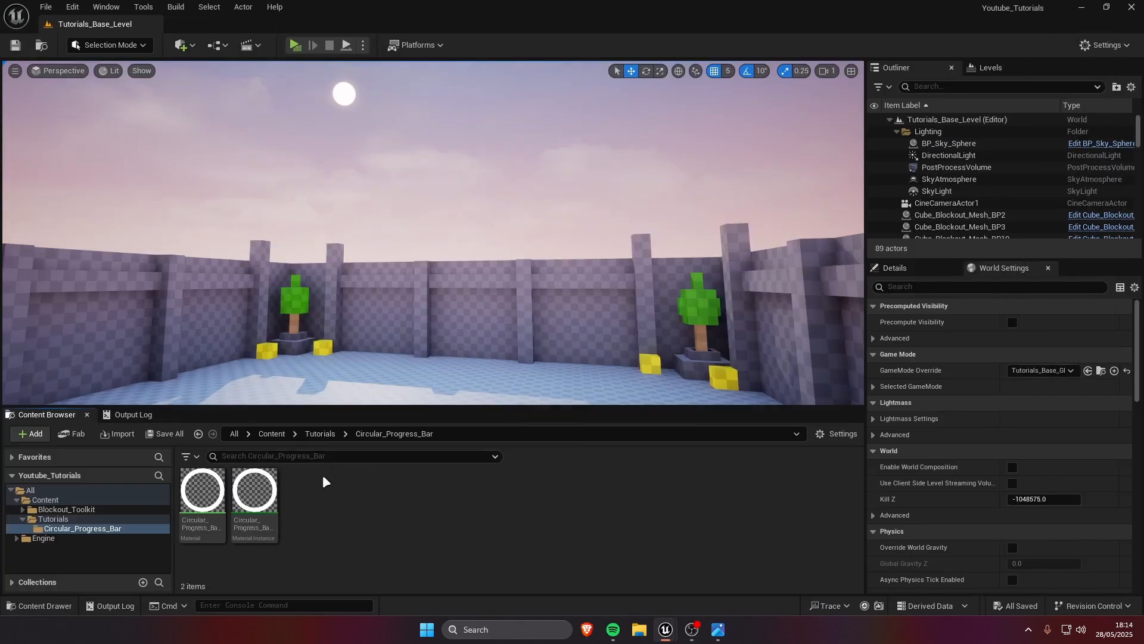
- Create a User Widget blueprint named Circular_Progress_Bar_WB in the Circular_Progress_Bar folder
right_click(336, 479)
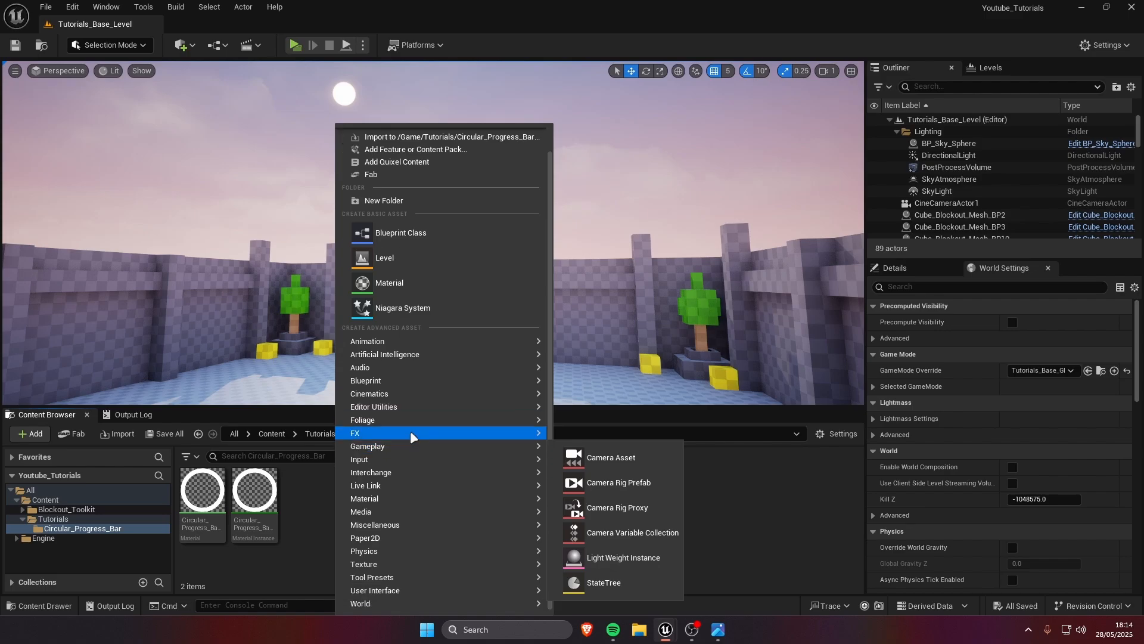
mouse_move(416, 590)
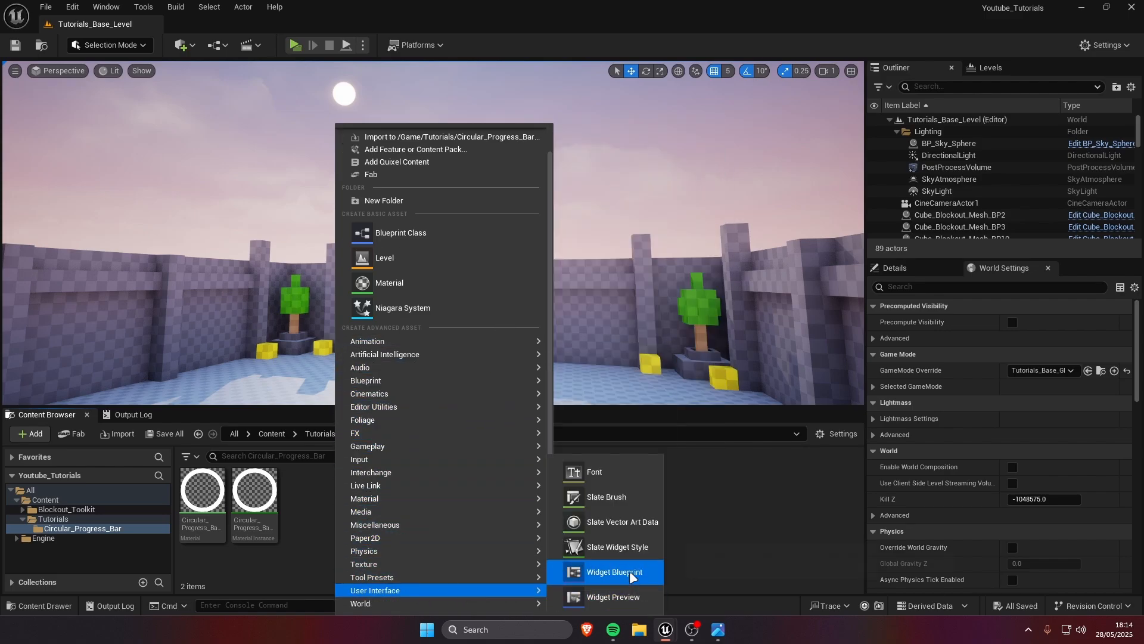
click(596, 574)
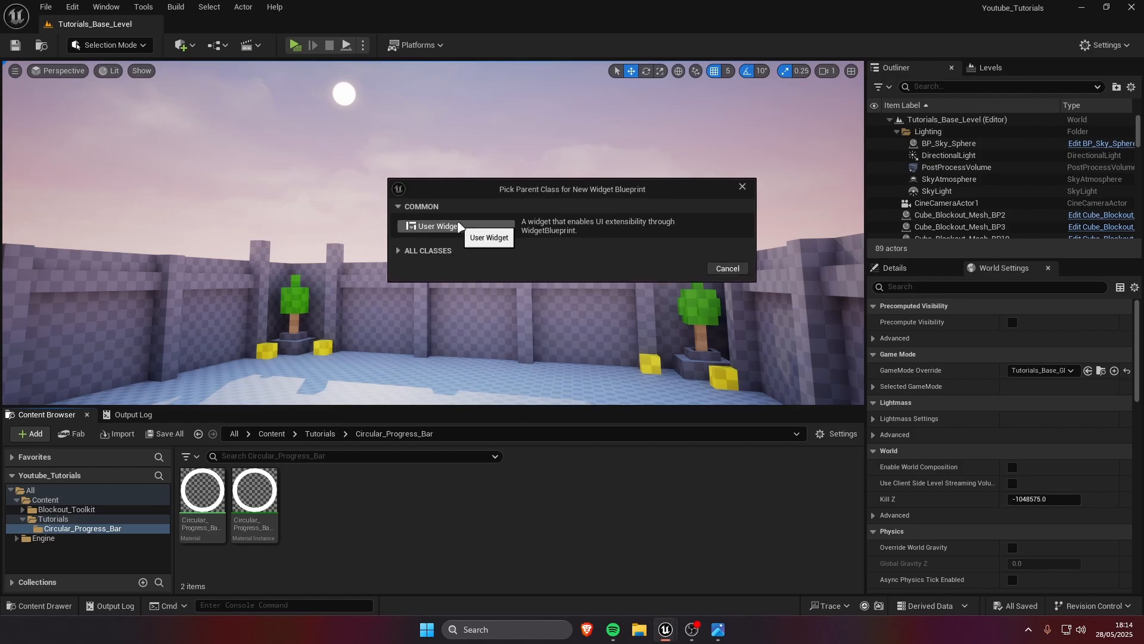
click(468, 228)
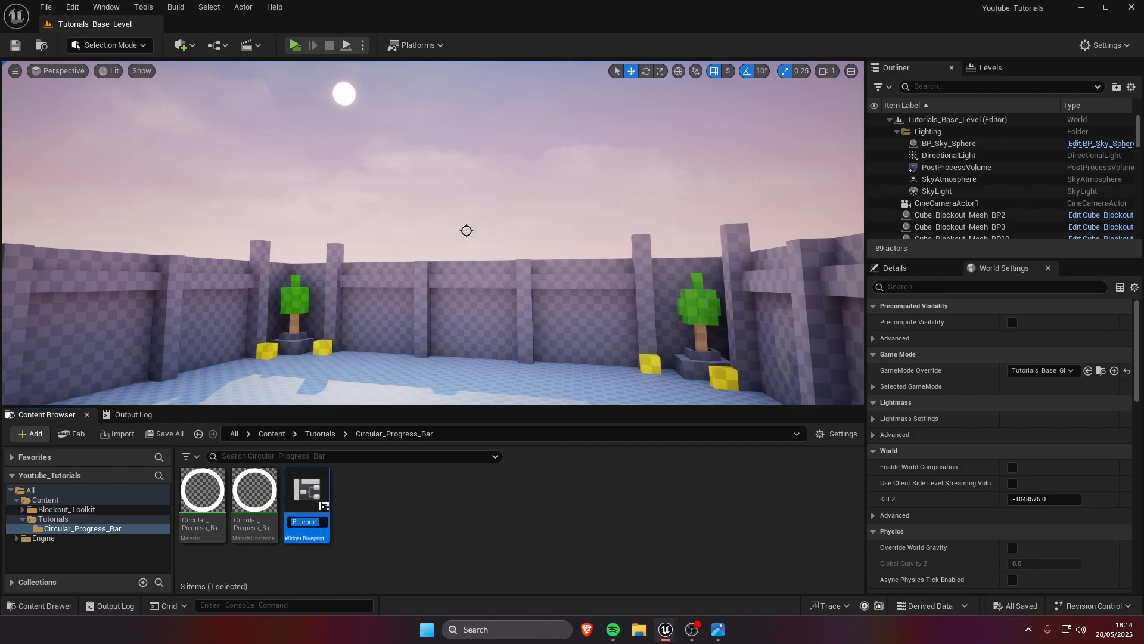
text(Circular_Progress_)
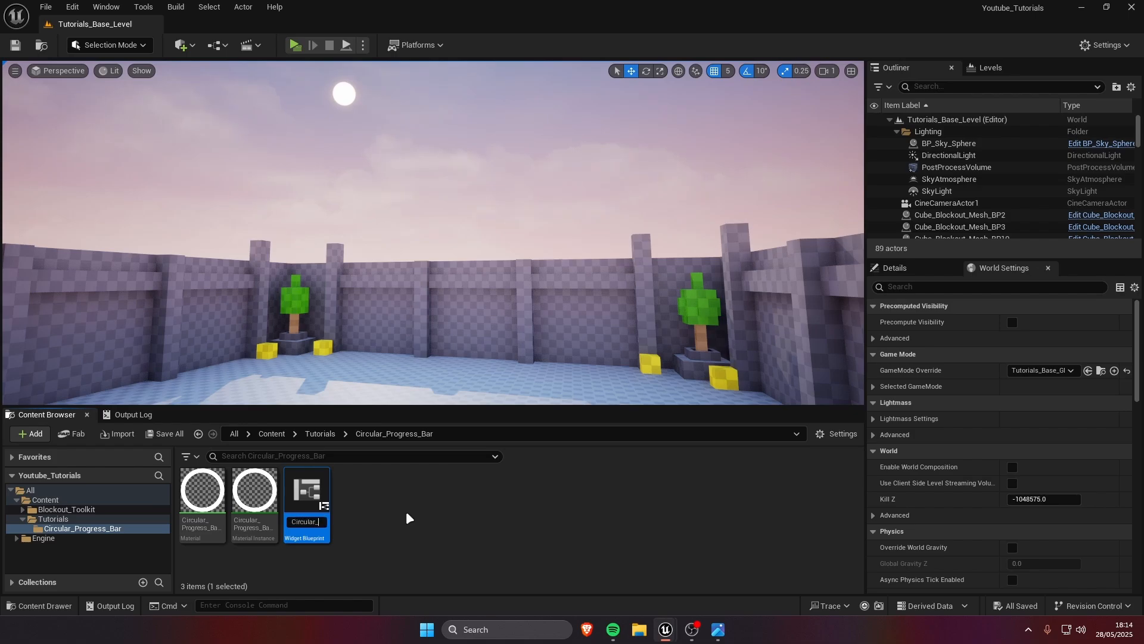
text(Bar_WB)
key(Return)
click(407, 511)
- Open Circular_Progress_Bar_WB and give its designer preview a custom size of 512 by 512
double_click(327, 488)
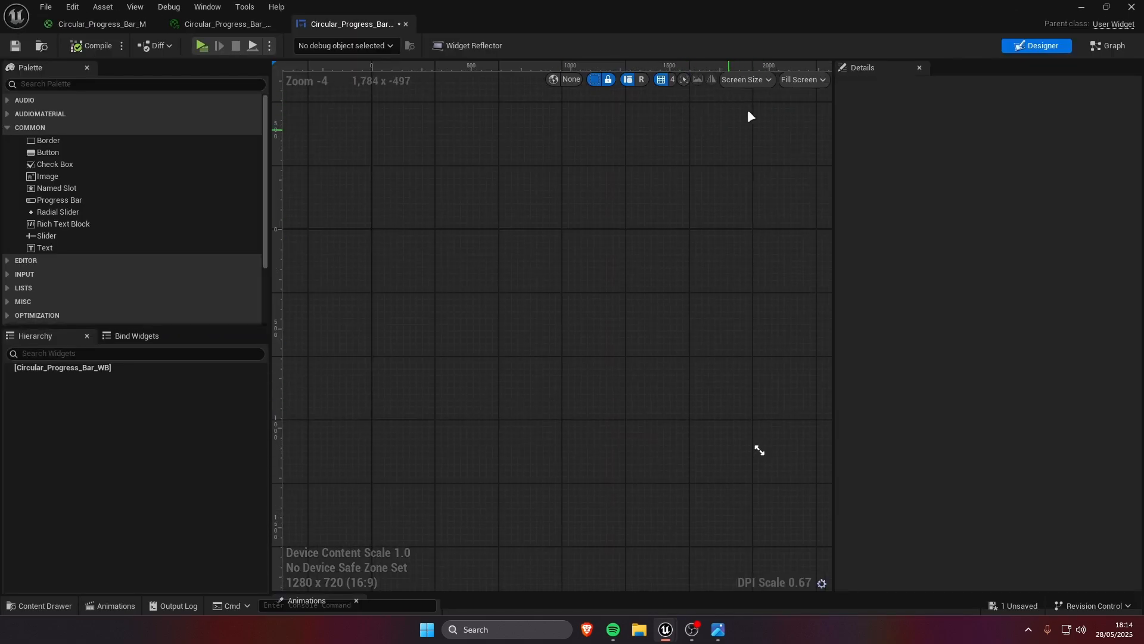
click(804, 79)
click(807, 111)
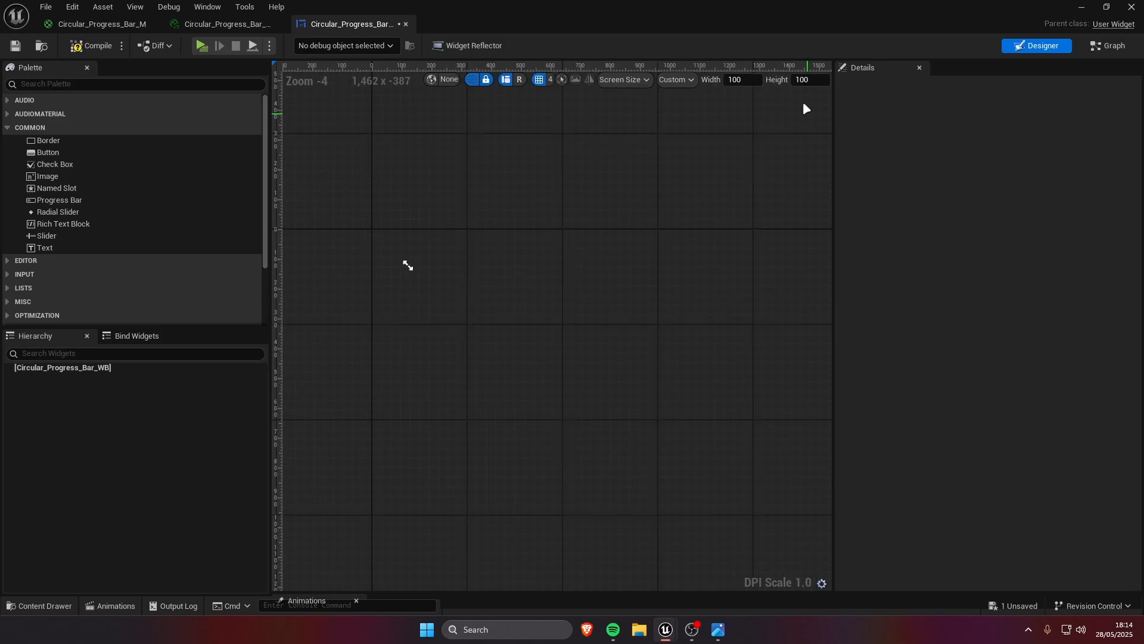
click(739, 81)
key(Tab)
text(5)
scroll(521, 340, up, 4)
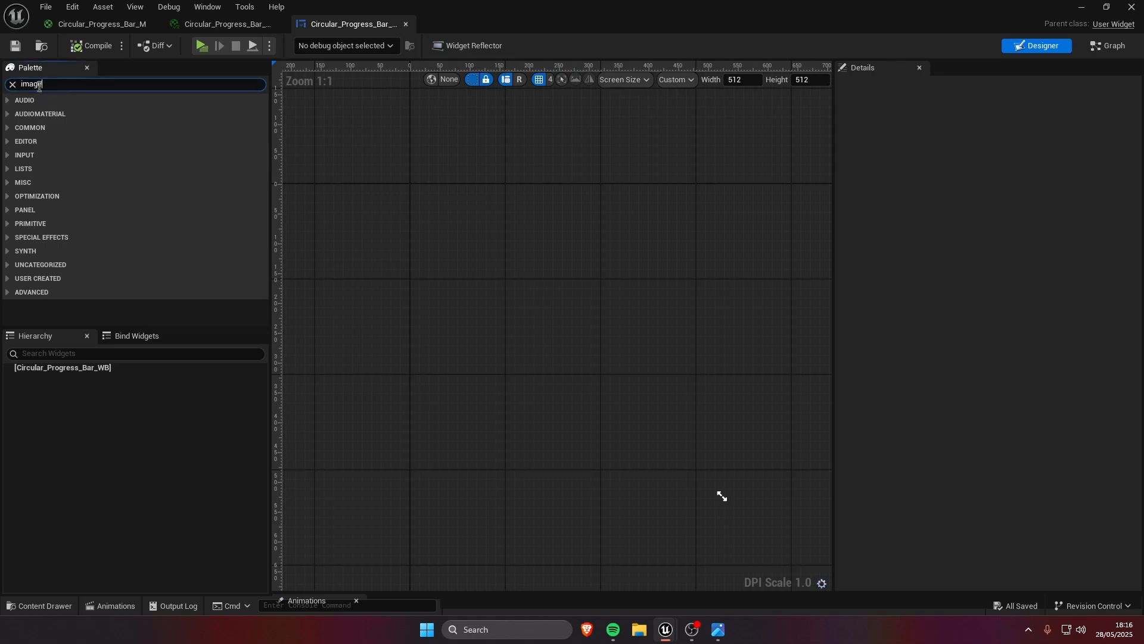
- Add an Image as the root widget, named Circular Progress Bar, and mark it as a variable
text(e)
drag(52, 107, 72, 367)
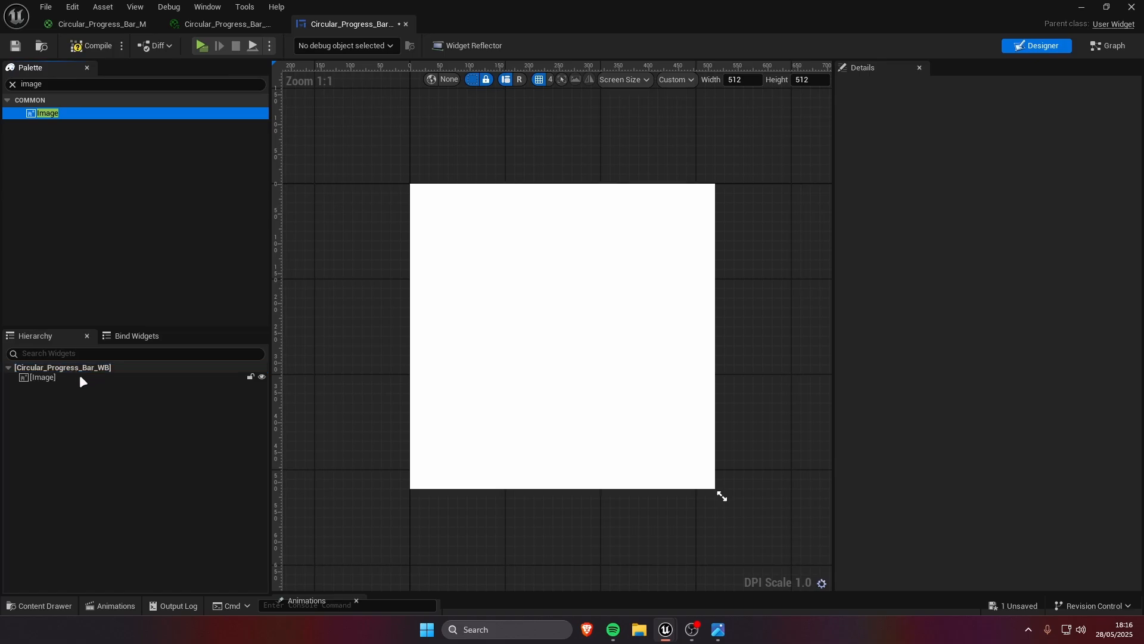
click(860, 89)
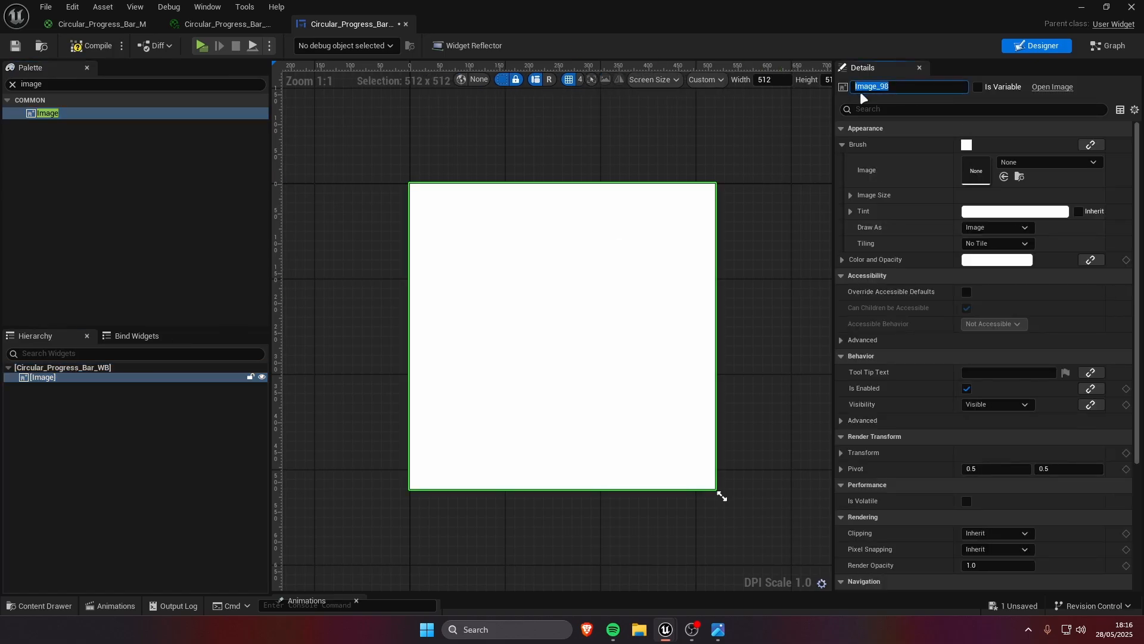
text(Circular Progress Bar)
key(Return)
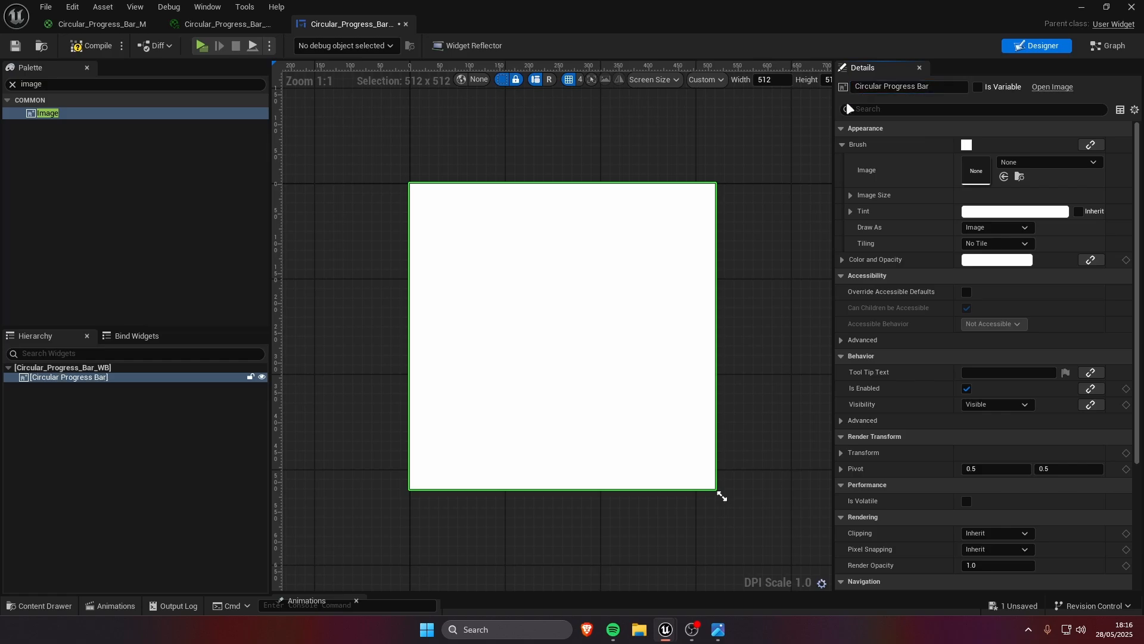
click(976, 92)
- Add an Event Pre Construct node to the widget's event graph
click(1118, 48)
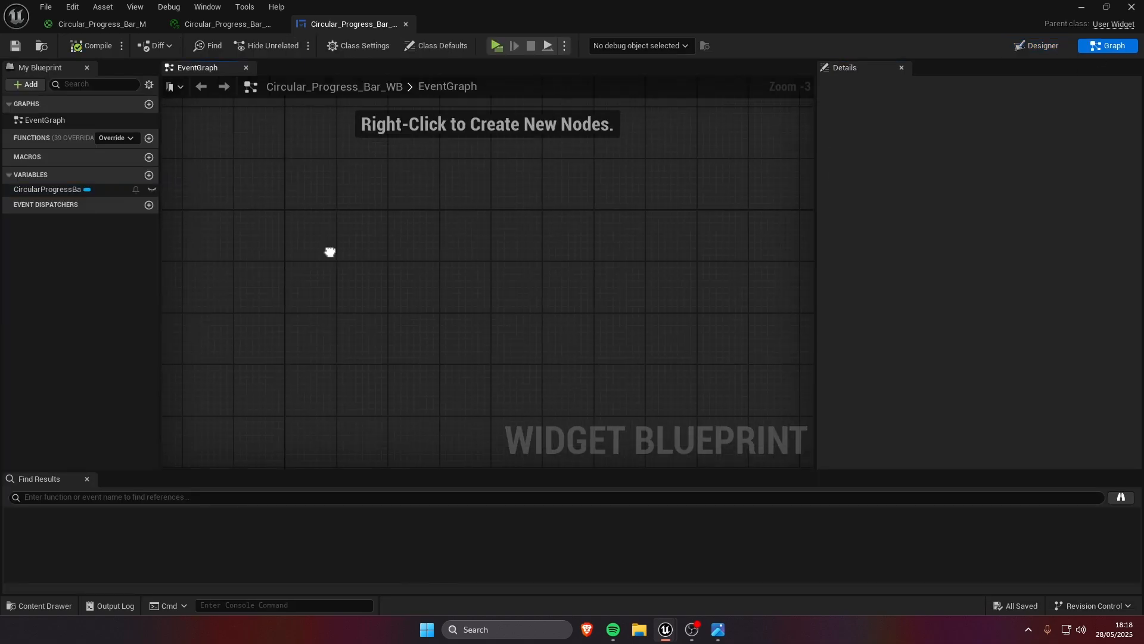
scroll(334, 254, down, 3)
right_click(341, 256)
text(pre const)
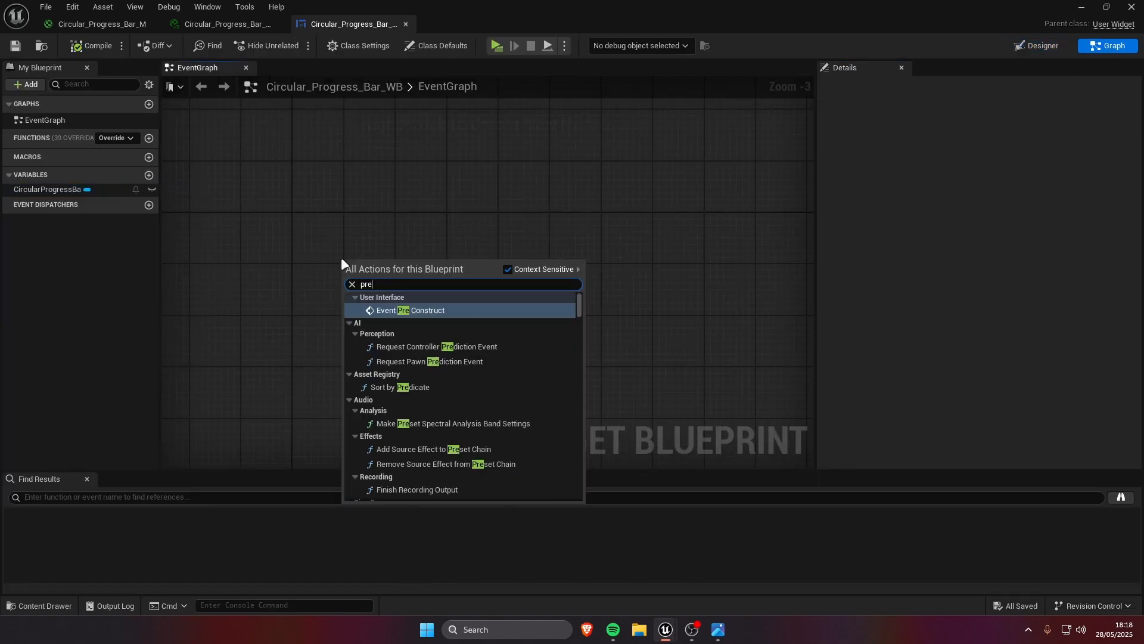
key(Return)
- Run Create Dynamic Material Instance from Event Pre Construct, with Circular_Progress_Bar_M_Inst as its parent
scroll(396, 234, up, 2)
drag(408, 285, 611, 283)
text(create dyn)
key(Return)
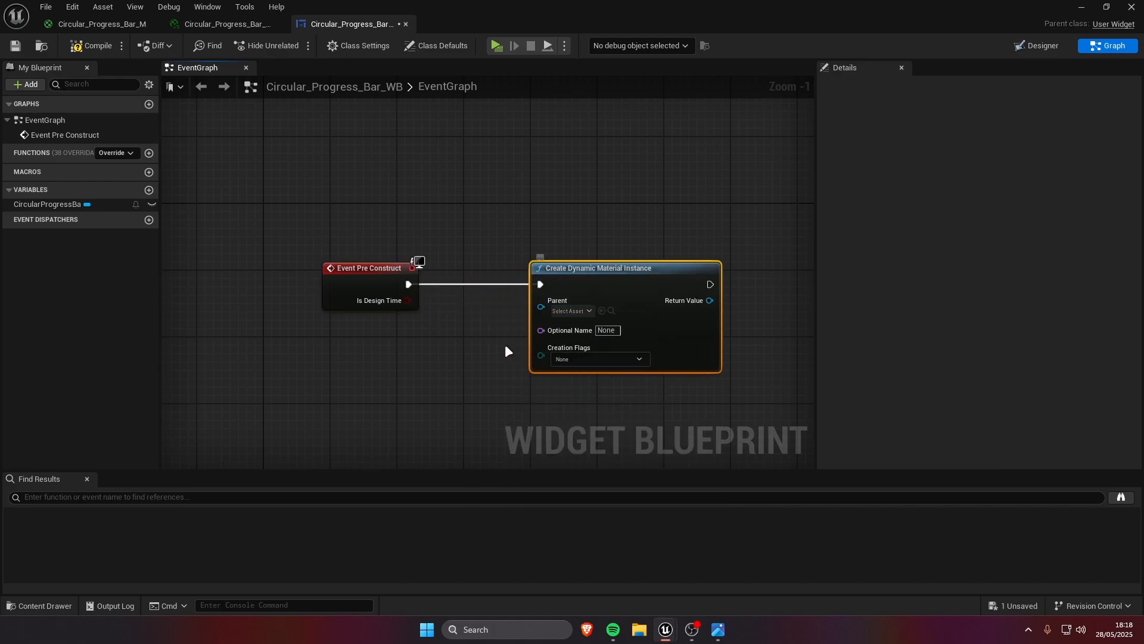
click(576, 311)
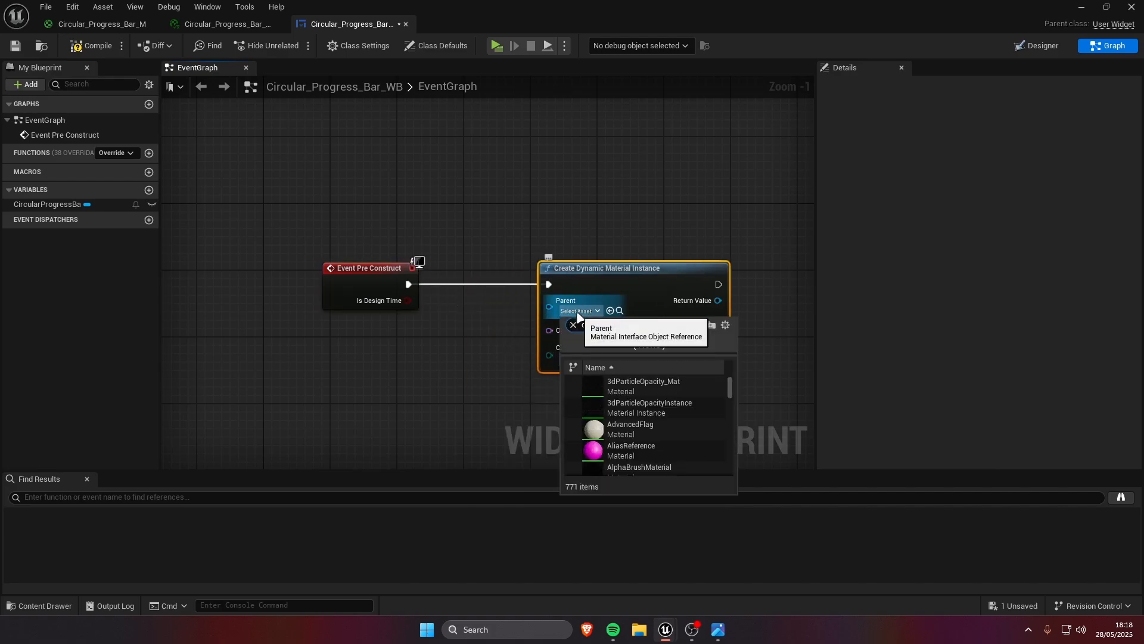
text(circular)
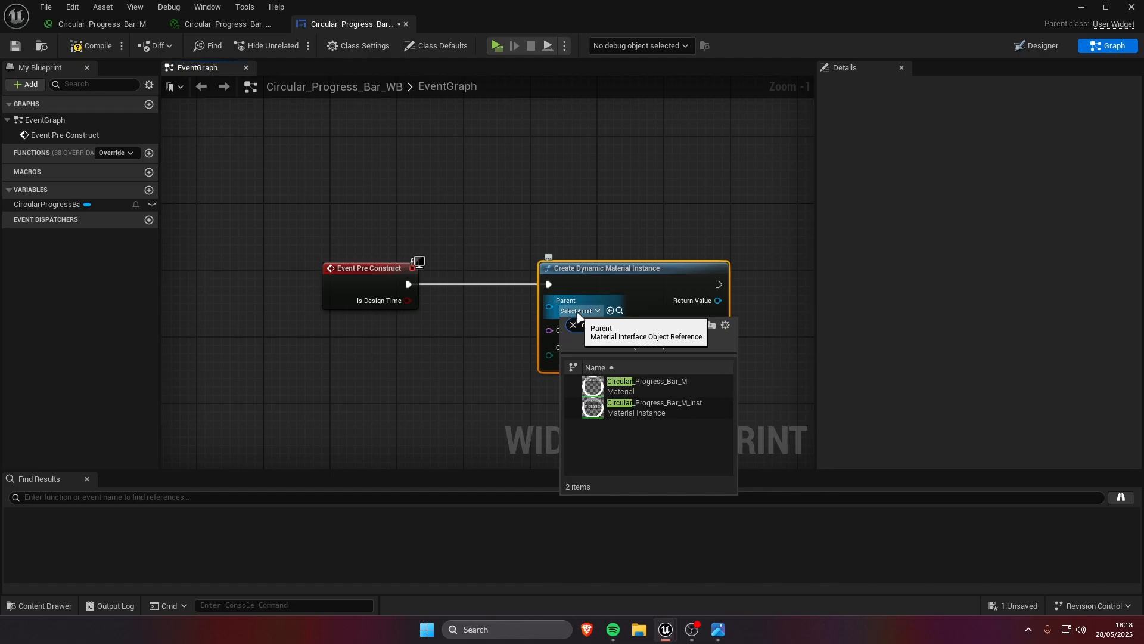
click(688, 403)
- Promote the dynamic material instance's Return Value to a variable named Circular Progress Bar Material
right_drag(759, 370, 536, 348)
drag(475, 314, 541, 313)
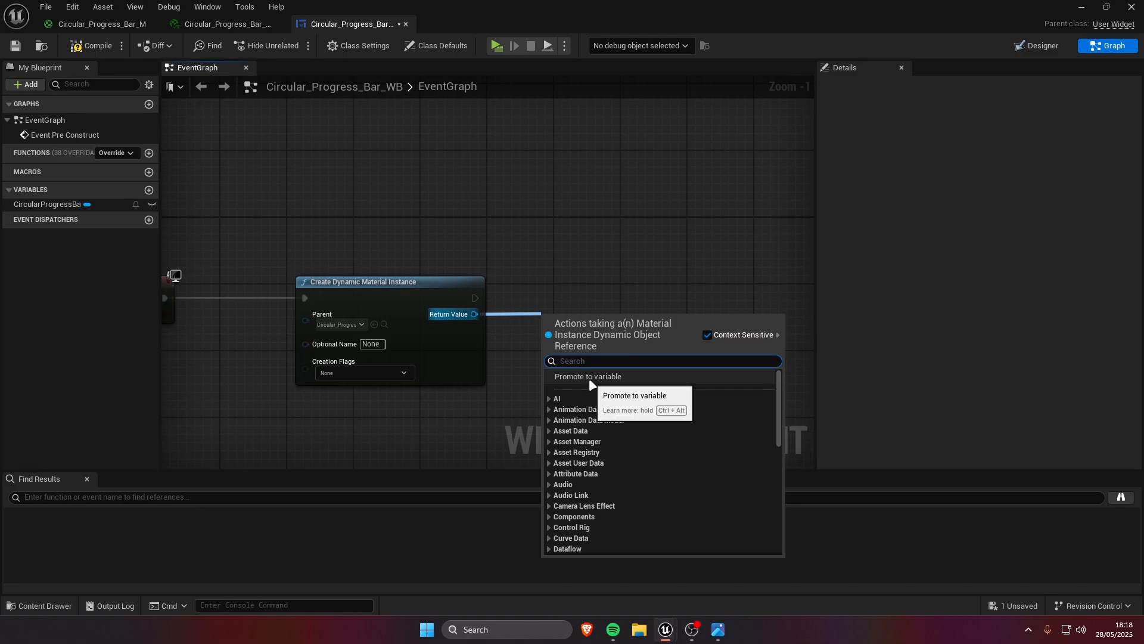
click(592, 377)
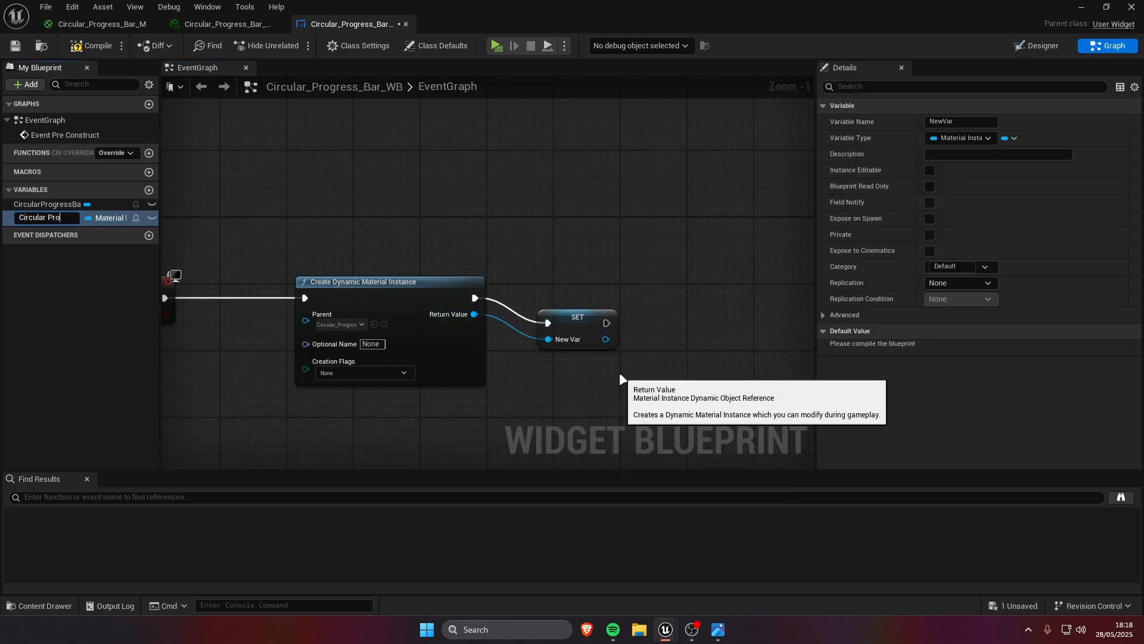
text(Circular Progress Bar Material)
key(Return)
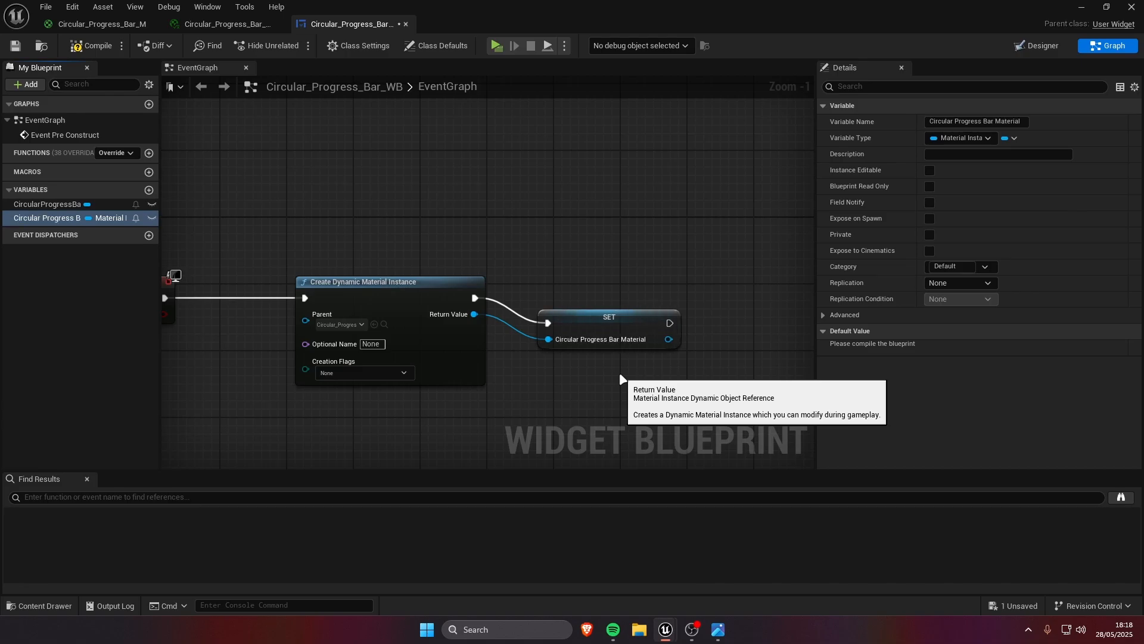
- Line up the SET node with the Create Dynamic Material Instance node so their connections run straight
click(584, 322)
right_drag(593, 366, 713, 366)
drag(751, 375, 162, 261)
drag(485, 195, 768, 371)
drag(709, 295, 690, 295)
right_drag(665, 412, 485, 401)
click(491, 256)
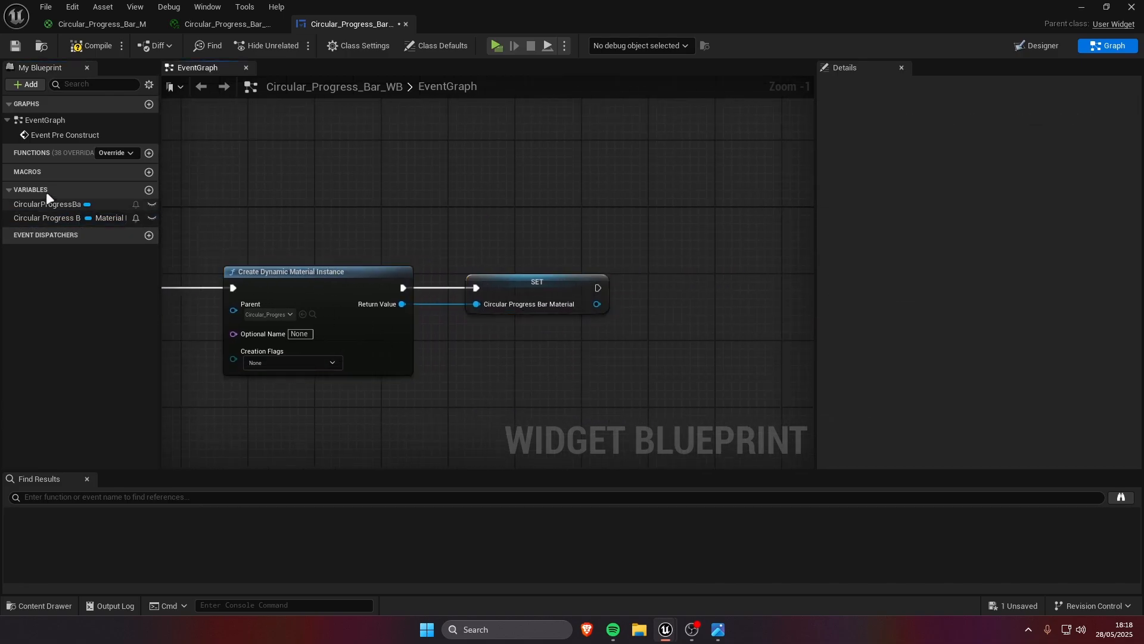
- Get the Circular Progress Bar image in the graph and call Set Brush from Material on it
drag(58, 204, 523, 360)
click(559, 385)
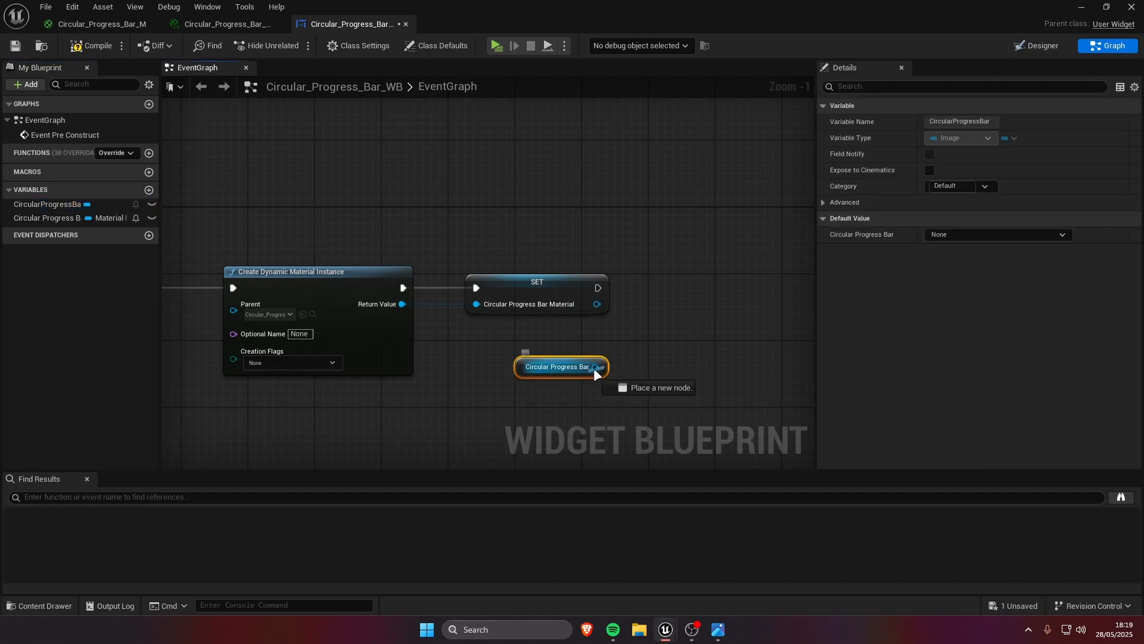
drag(595, 367, 649, 361)
text(set brush from)
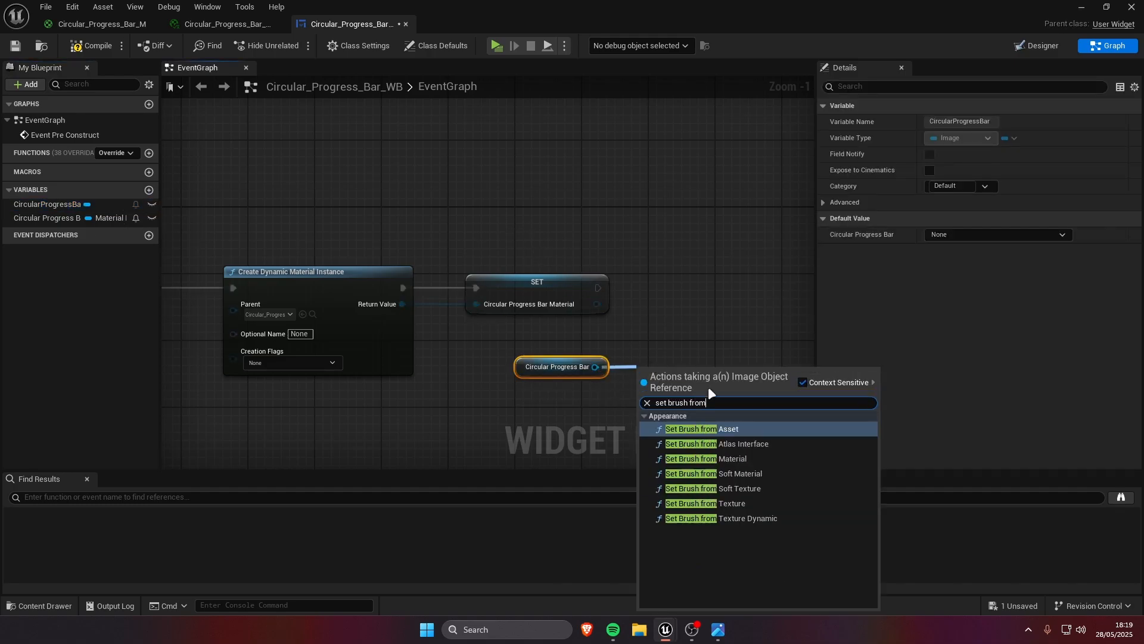
key(Down)
key(Down)
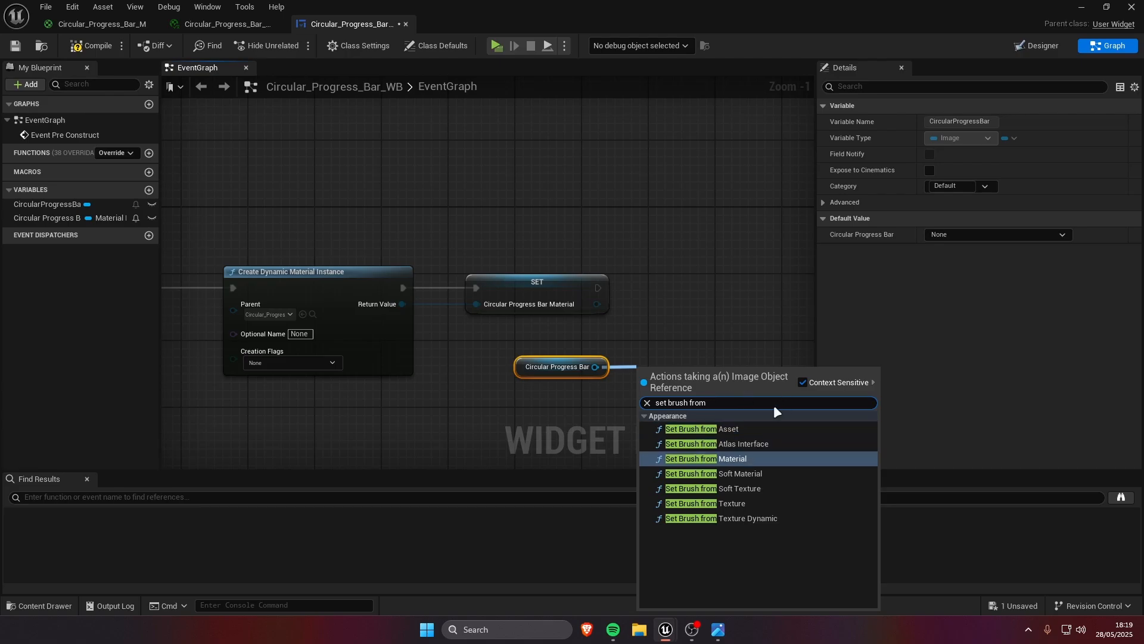
key(Return)
- Align the Set Brush from Material chain and connect the stored Circular Progress Bar Material to its Material input
mouse_move(667, 288)
mouse_down()
mouse_move(606, 287)
mouse_move(672, 288)
mouse_up()
mouse_move(649, 262)
right_down()
mouse_move(530, 280)
mouse_move(613, 282)
right_up()
drag(802, 302, 162, 318)
key(q)
right_drag(625, 285, 500, 275)
click(457, 230)
click(494, 322)
drag(510, 314, 580, 330)
drag(472, 371, 469, 338)
drag(626, 379, 505, 290)
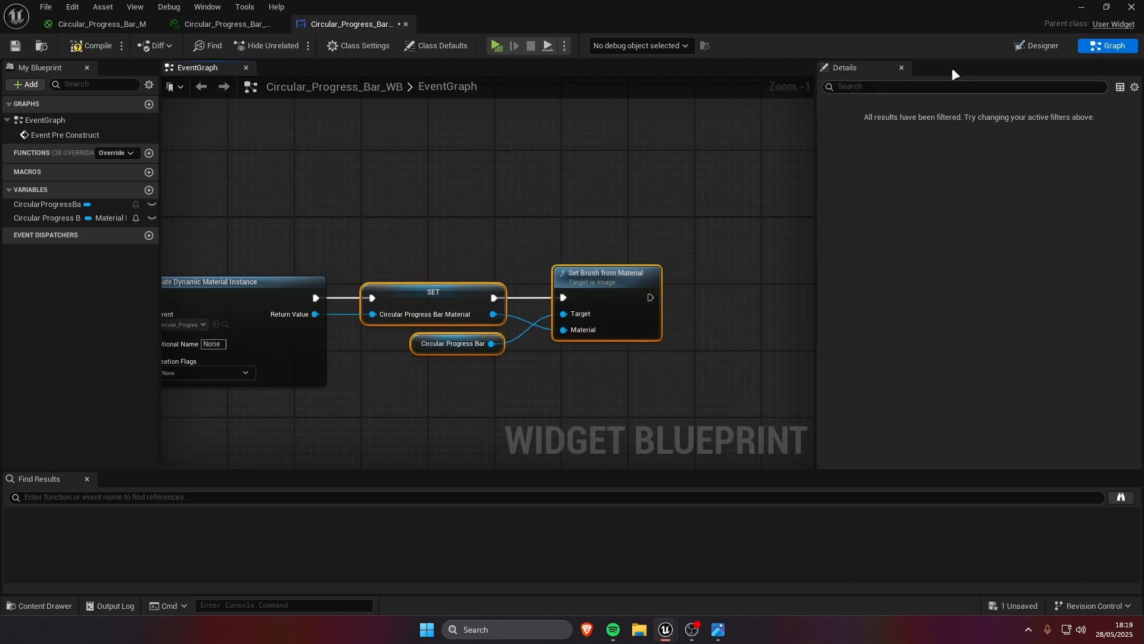
- Compile the widget blueprint and view the Circular Progress Bar image in the designer
click(1037, 45)
click(87, 46)
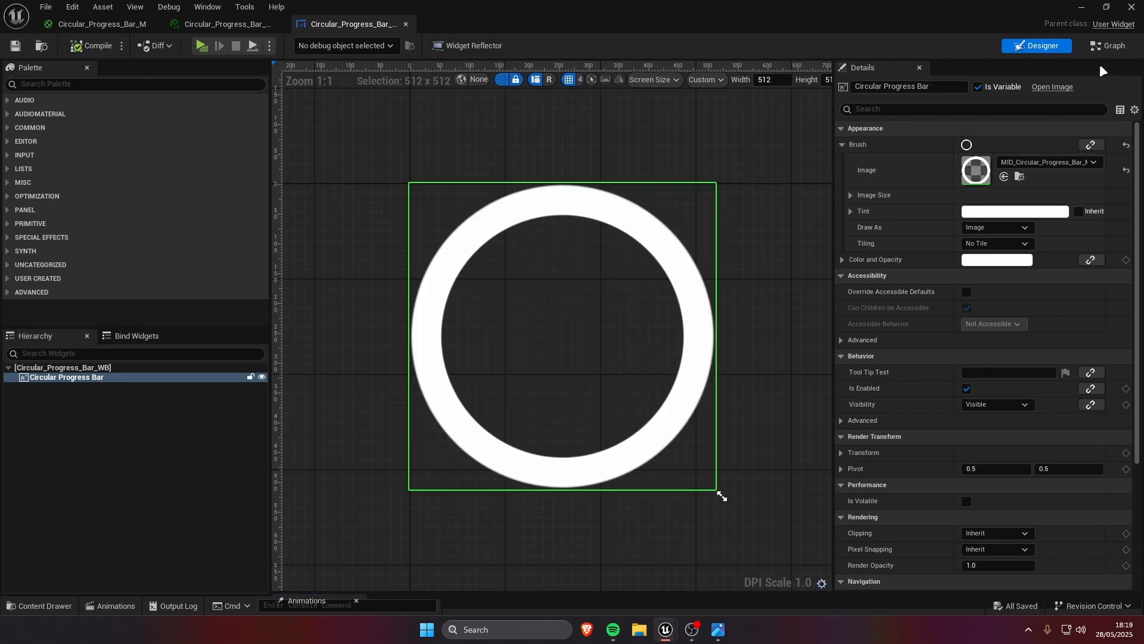
- Add two float variables named Percent and Thickness to the widget blueprint
click(1106, 46)
right_drag(607, 398, 490, 337)
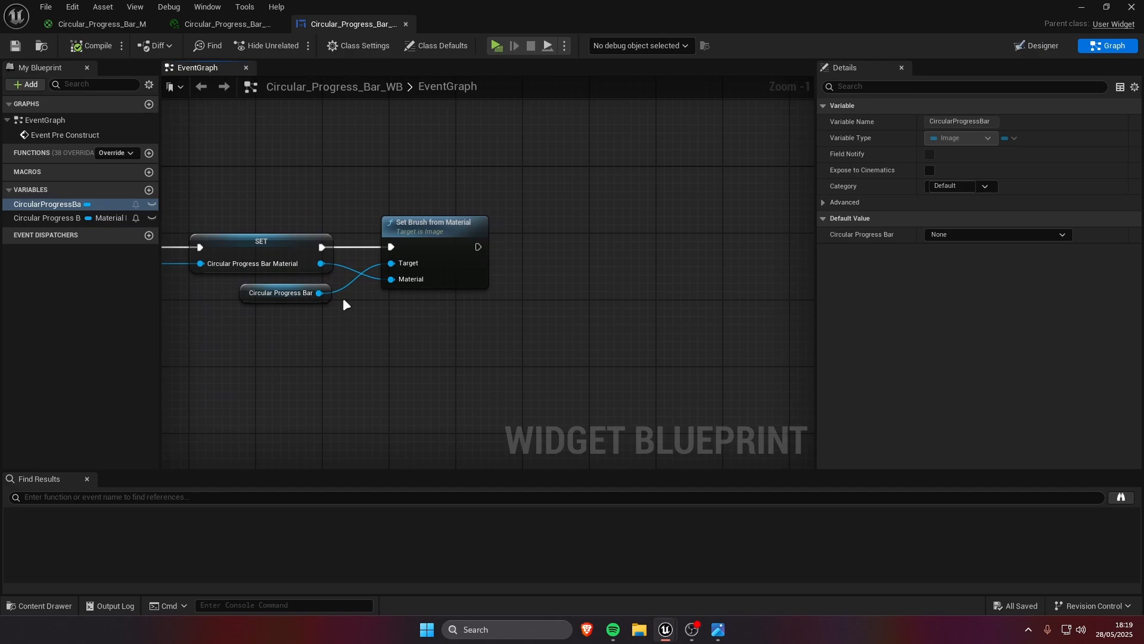
click(149, 189)
text(Percent)
key(Return)
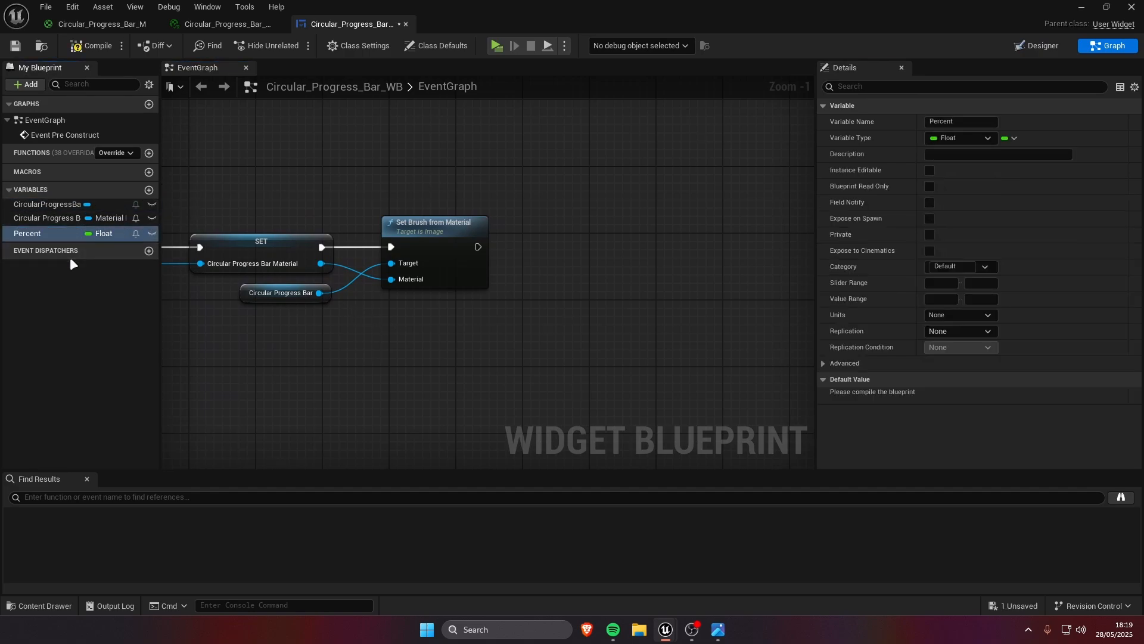
click(149, 190)
text(Thickness)
key(Return)
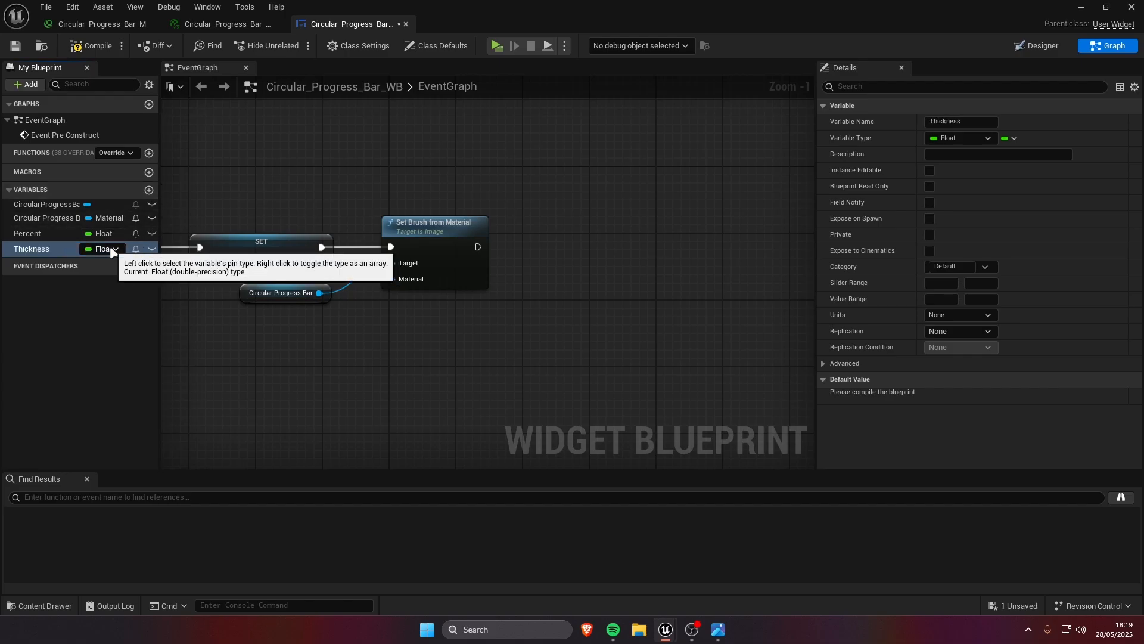
- Add a variable named Fill Color and set its type to Linear Color
click(149, 190)
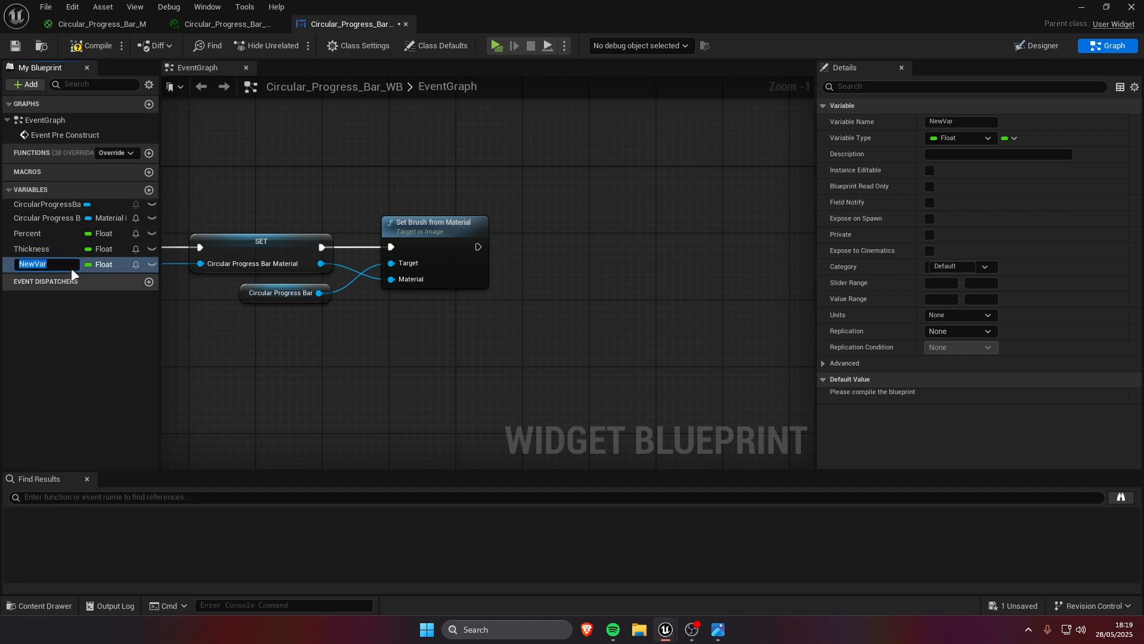
text(Fill Colo)
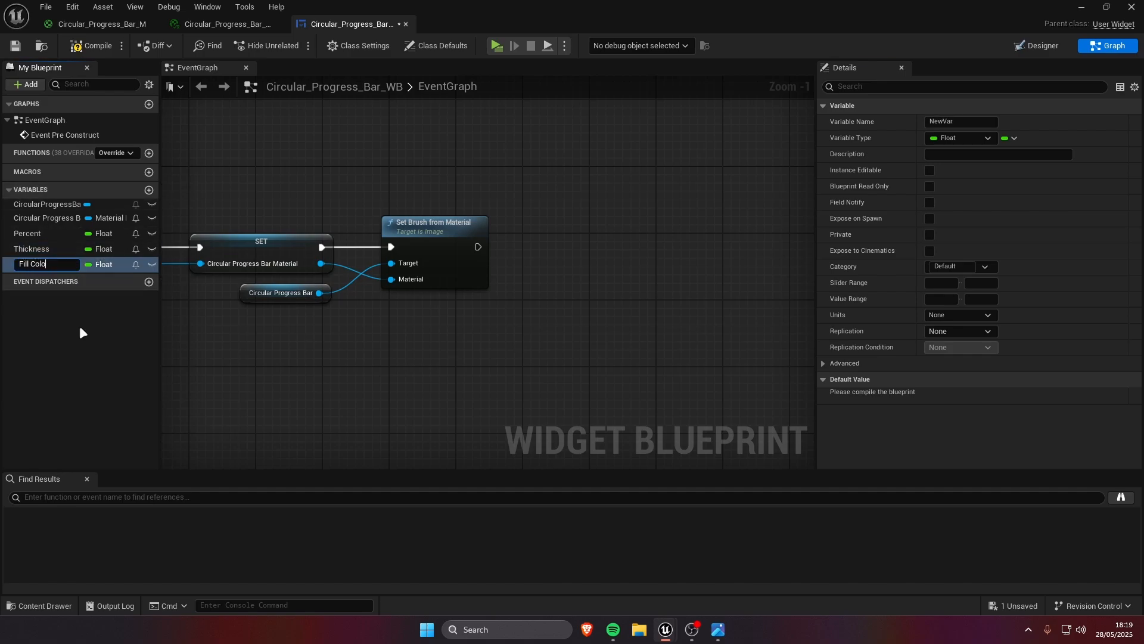
text(r)
key(Return)
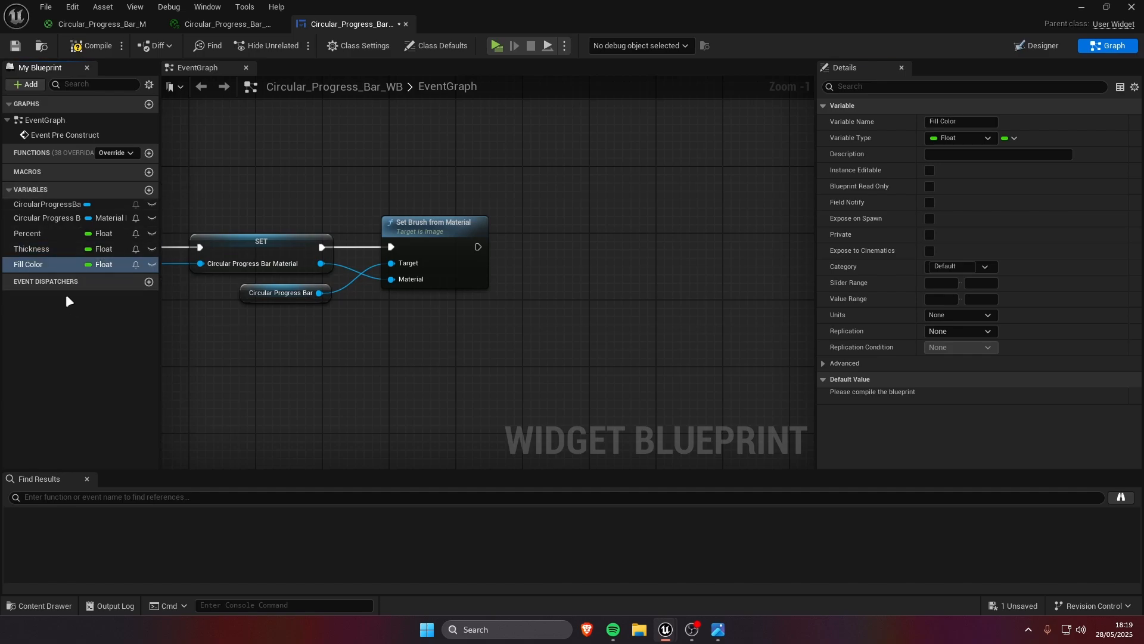
click(105, 265)
text(linear color)
click(145, 332)
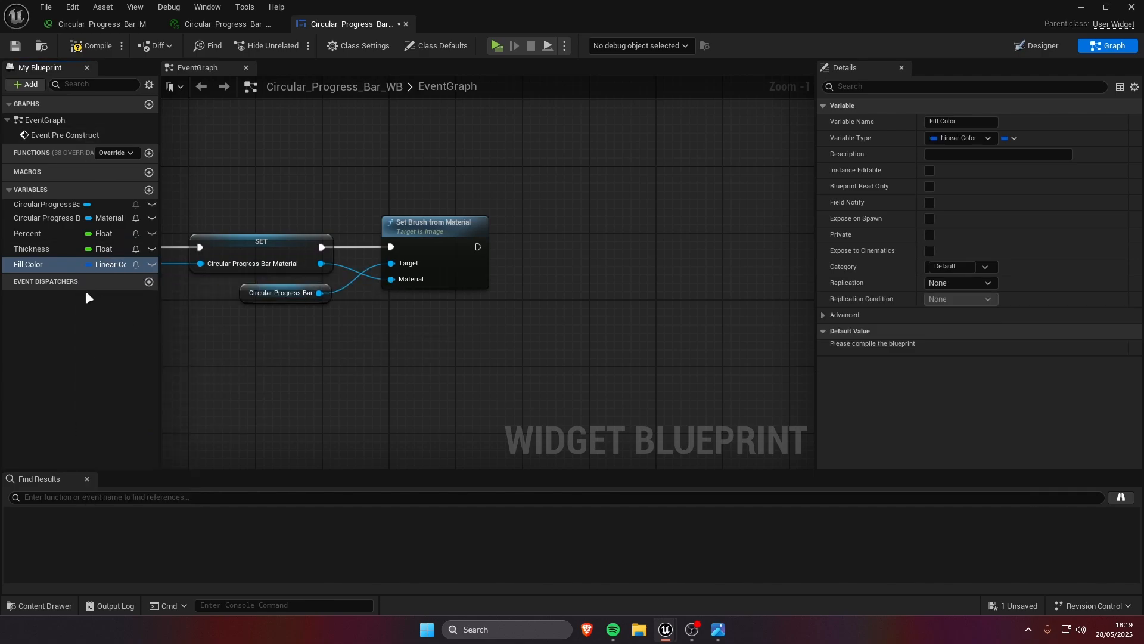
- Duplicate the Fill Color variable and name the copy Background Color
key(ctrl+d)
right_click(45, 282)
click(87, 305)
text(Background Color)
key(Return)
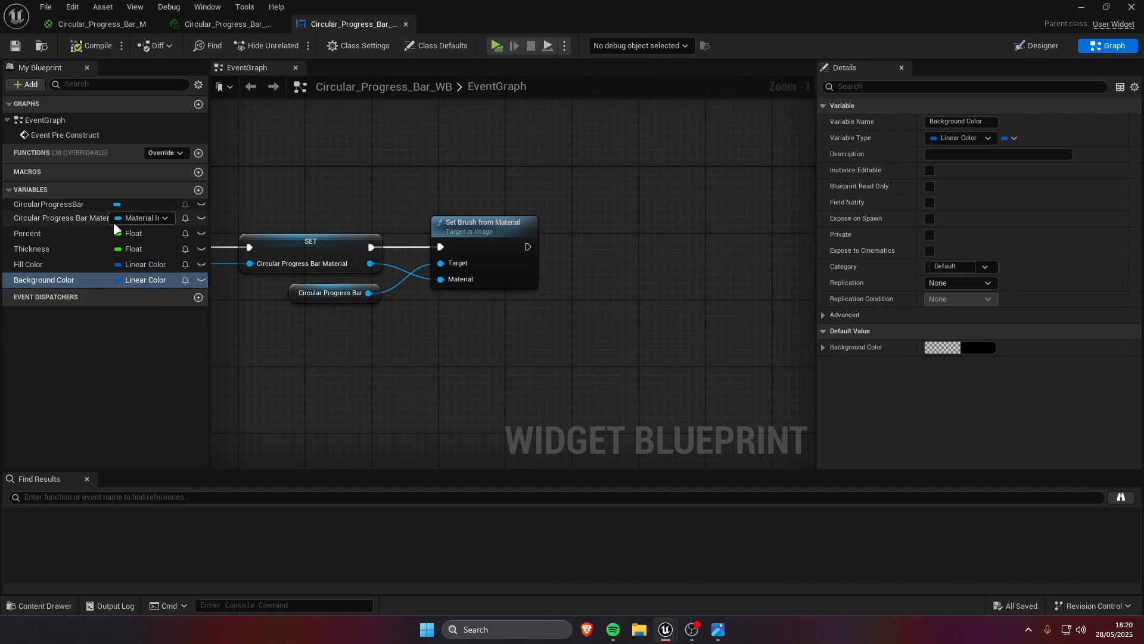
- Add a Set Scalar Parameter Value node targeting the Circular Progress Bar Material and chain it after Set Brush from Material
drag(82, 217, 589, 329)
click(587, 337)
right_drag(587, 335, 404, 351)
drag(397, 342, 561, 303)
text(set scalar)
key(Return)
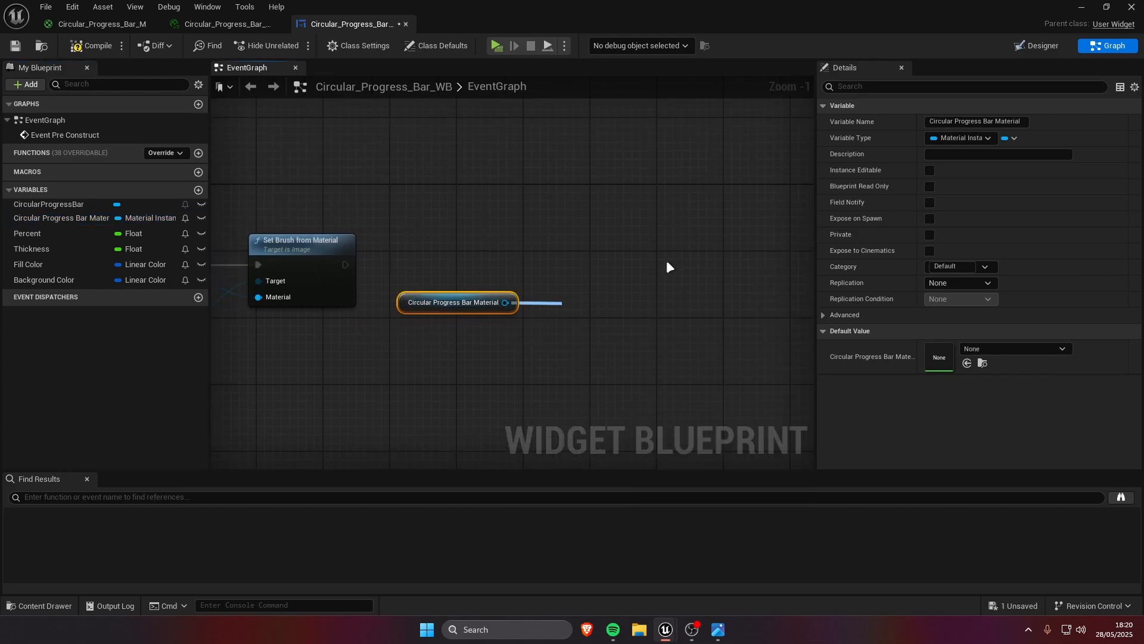
drag(654, 333, 628, 281)
drag(630, 396, 477, 301)
drag(584, 277, 585, 255)
drag(541, 259, 345, 263)
- Name the scalar node's parameter Percent and feed its value from the Percent variable
key(Right)
key(Right)
key(Right)
click(596, 309)
text(Percewn)
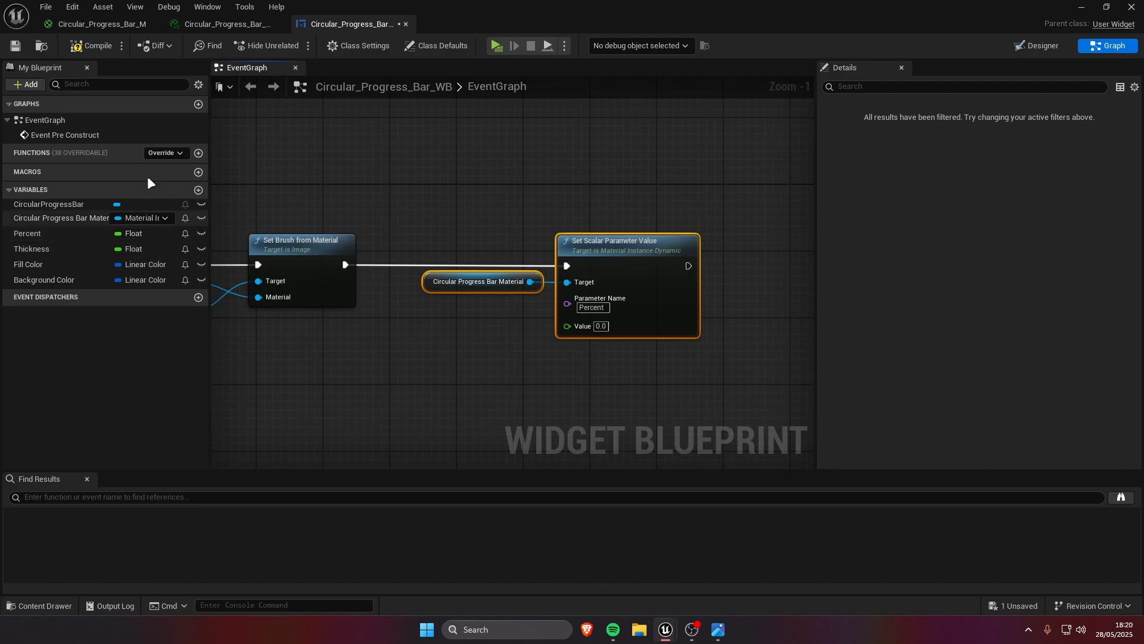
drag(46, 233, 505, 321)
drag(578, 323, 577, 323)
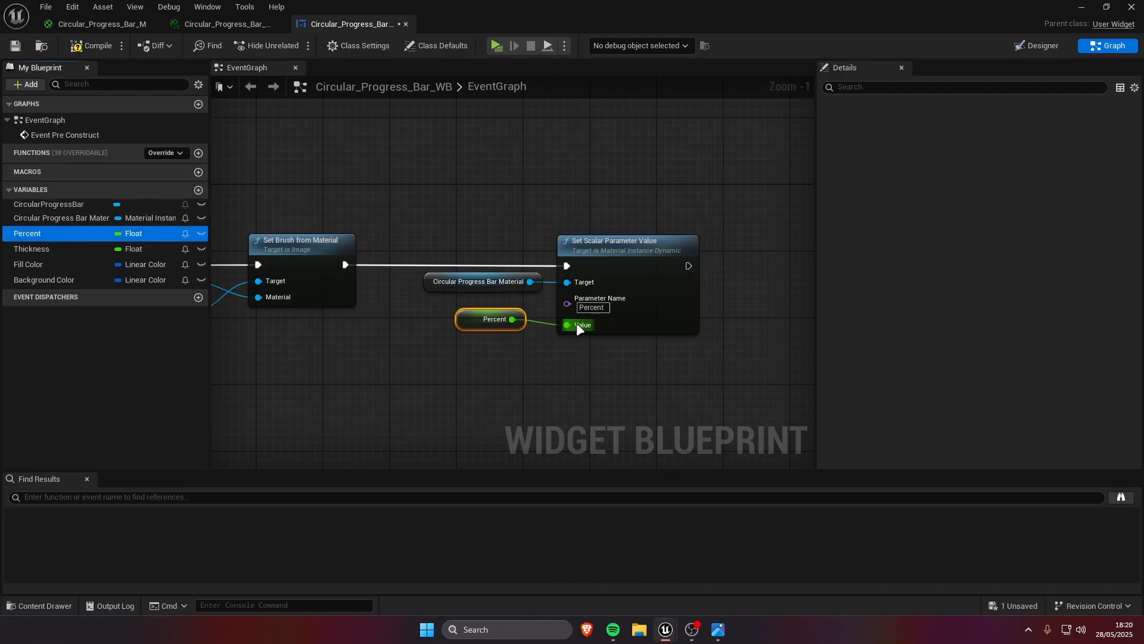
- Duplicate the Percent scalar node, chain the copy after it and link its target to the Circular Progress Bar Material
right_drag(530, 298, 359, 303)
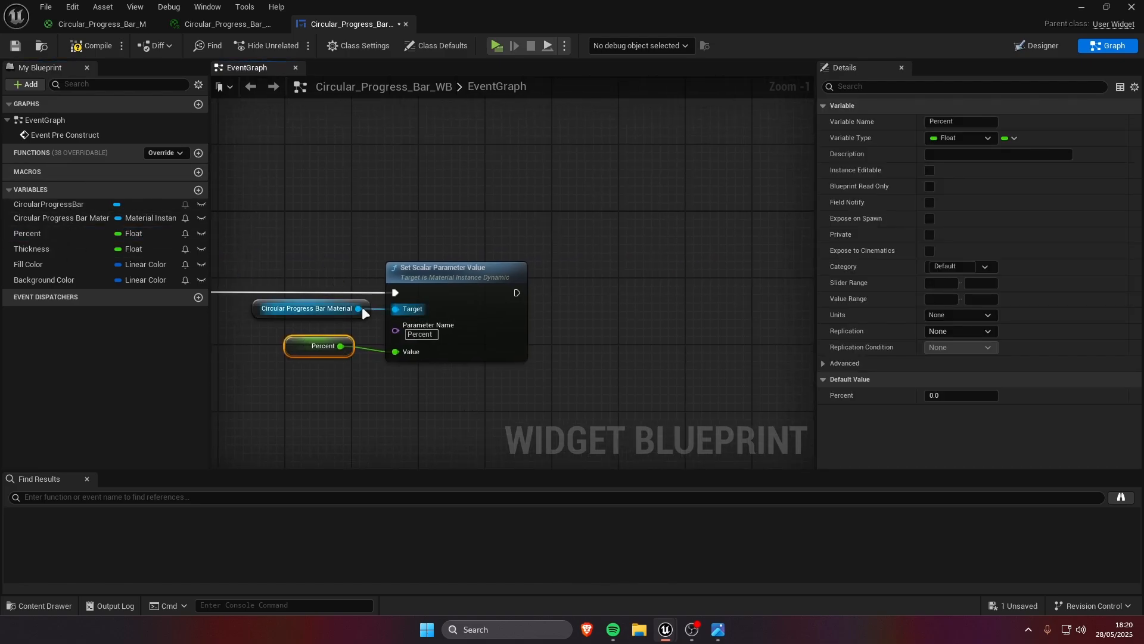
drag(358, 308, 518, 292)
click(470, 318)
key(ctrl+c)
key(ctrl+v)
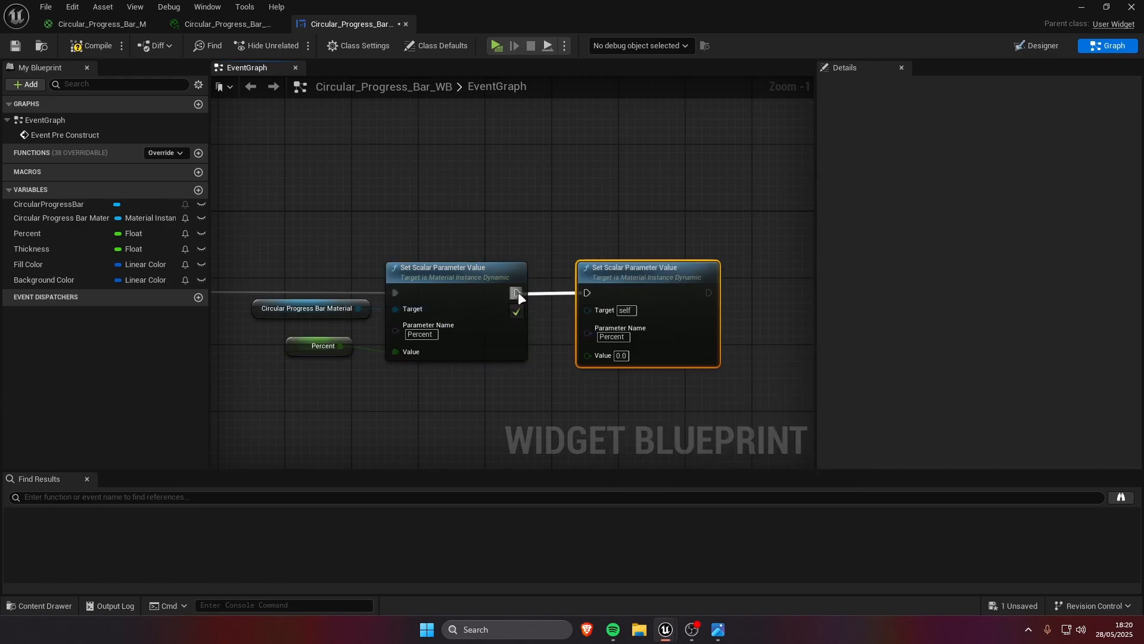
drag(357, 309, 587, 310)
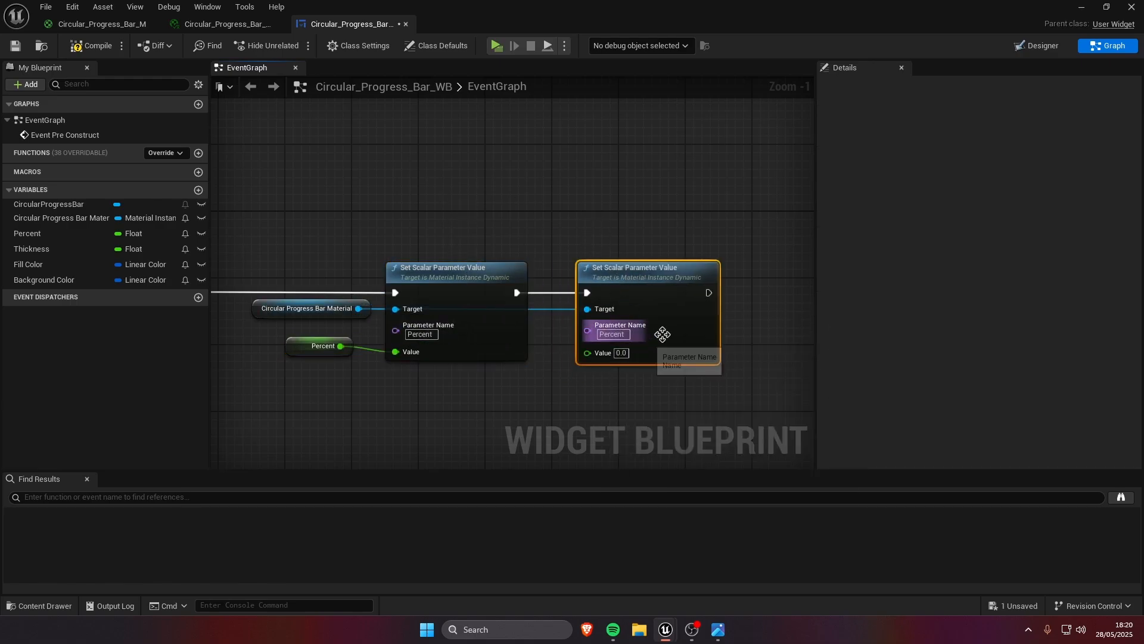
- Name the second scalar node's parameter Thickness and feed its value from the Thickness variable
drag(666, 334, 683, 334)
right_drag(646, 411, 537, 412)
click(589, 335)
text(Thickness)
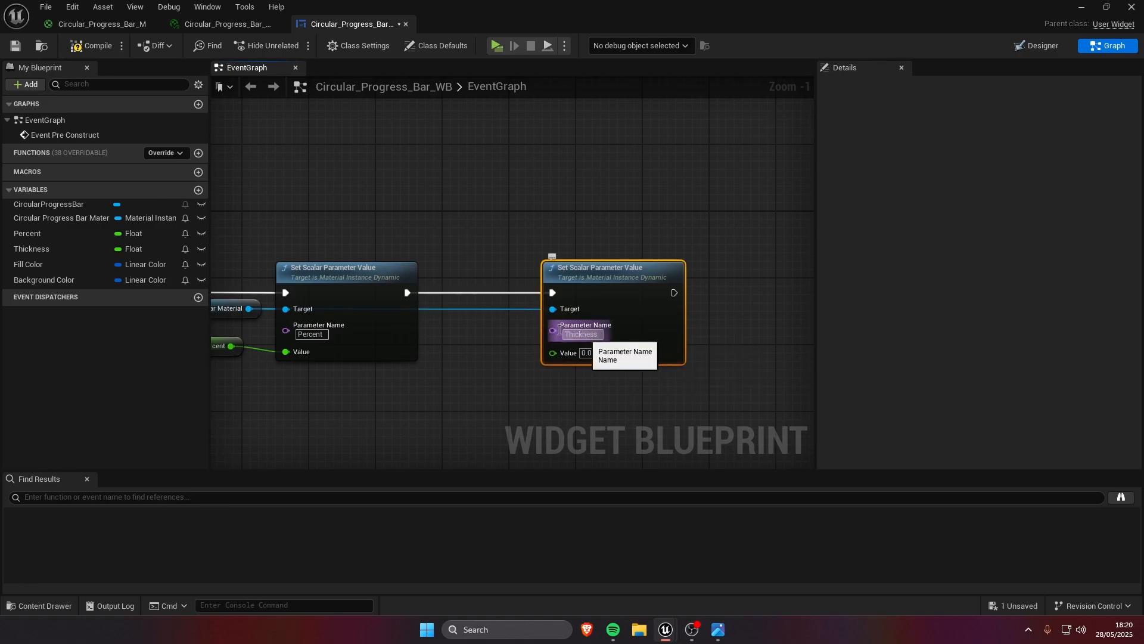
drag(65, 249, 582, 352)
click(574, 378)
- Add a Set Vector Parameter Value node targeting the Circular Progress Bar Material after the Thickness node
drag(249, 309, 316, 368)
drag(249, 309, 431, 301)
text(set vector)
key(Return)
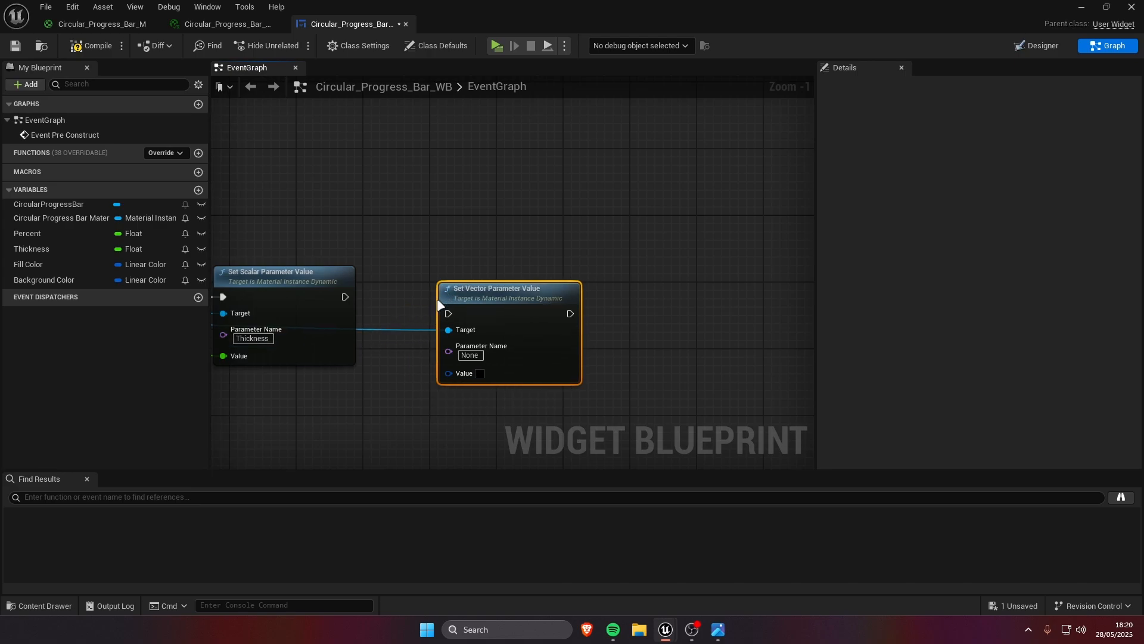
- Name the vector node's parameter Fill Color and feed its value from the Fill Color variable
click(469, 338)
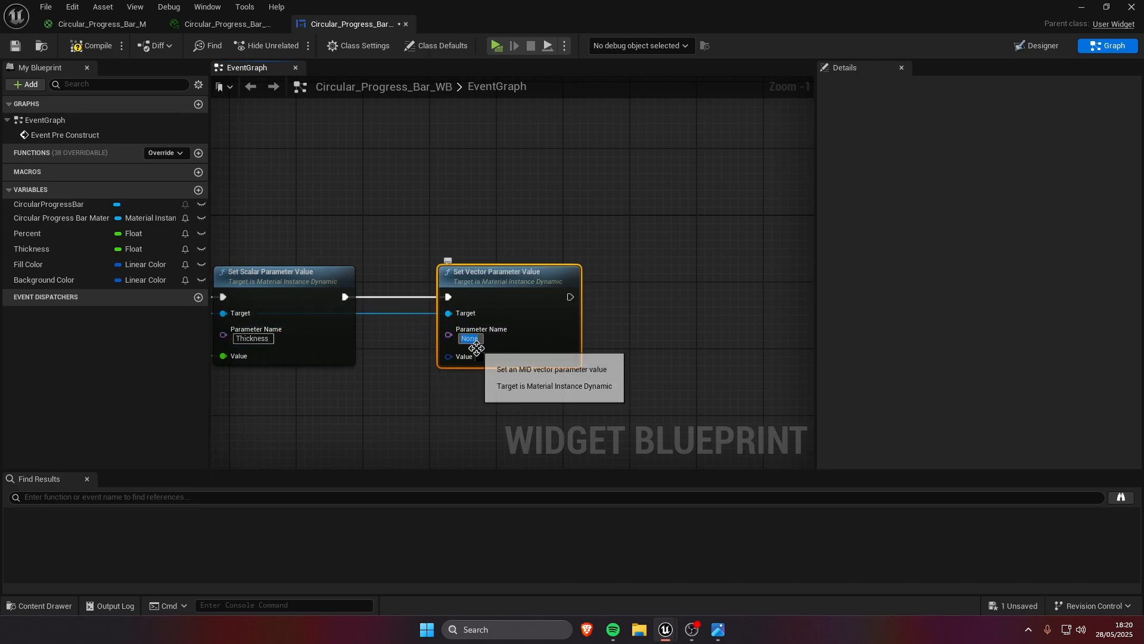
text(Fill Co)
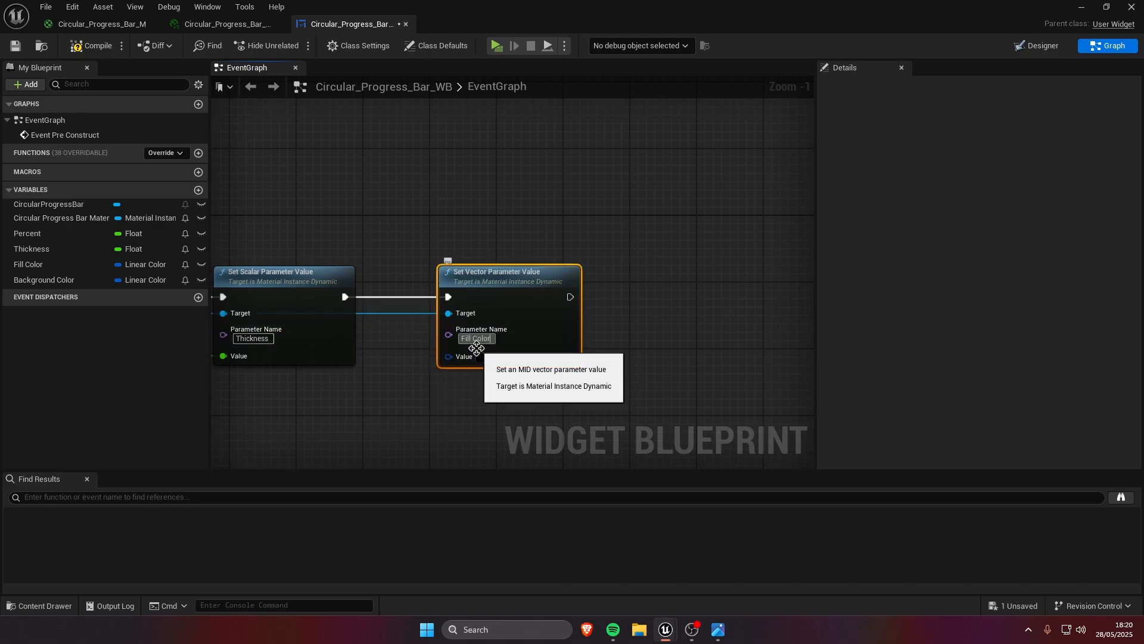
text(lor)
drag(36, 264, 539, 358)
right_drag(507, 380, 448, 376)
- Duplicate the Fill Color vector node, chain the copy after it and link its target to the Circular Progress Bar Material
click(519, 311)
key(ctrl+c)
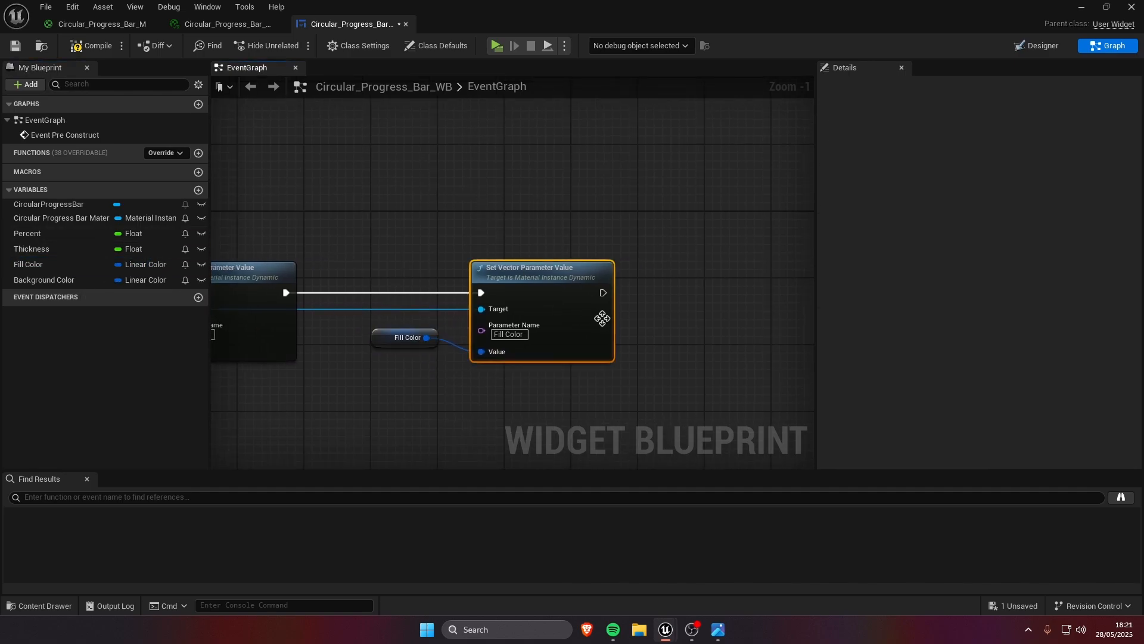
right_drag(574, 255, 492, 255)
key(ctrl+v)
drag(594, 291, 518, 295)
drag(609, 310, 468, 310)
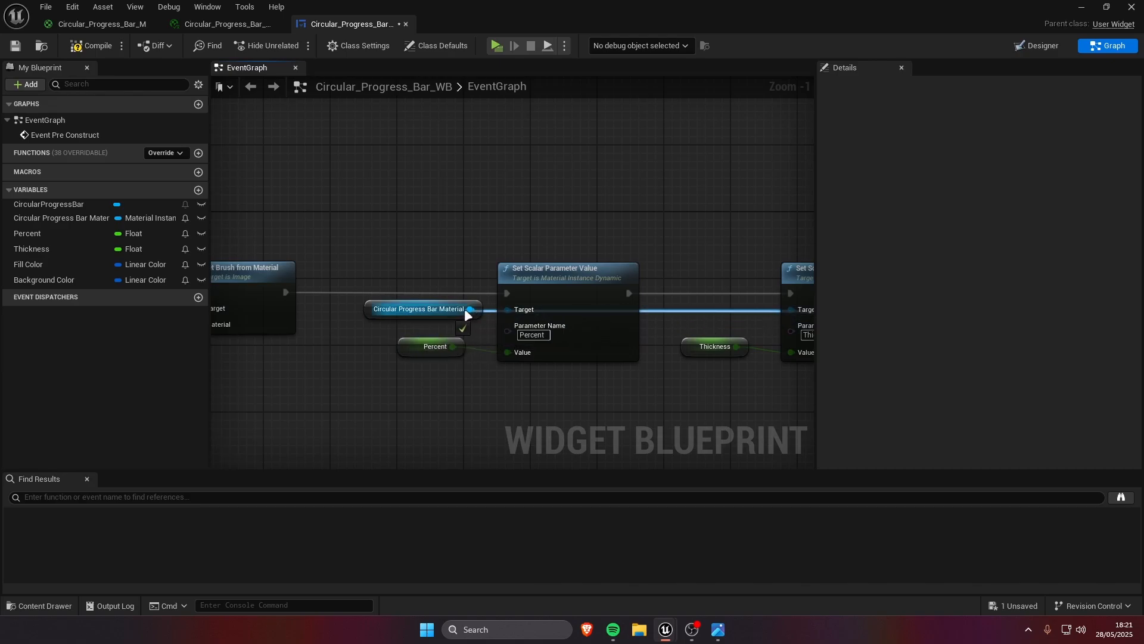
right_drag(716, 358, 227, 341)
right_drag(552, 337, 431, 332)
- Name the copied vector node's parameter Background Color and feed its value from the Background Color variable
click(587, 313)
double_click(579, 313)
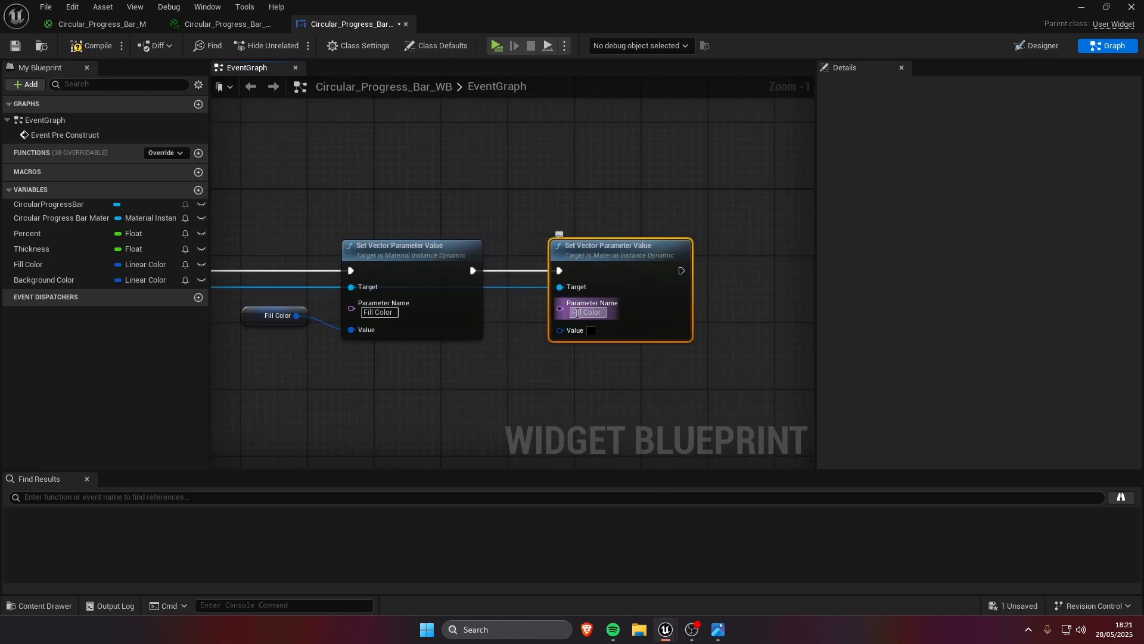
text(Background)
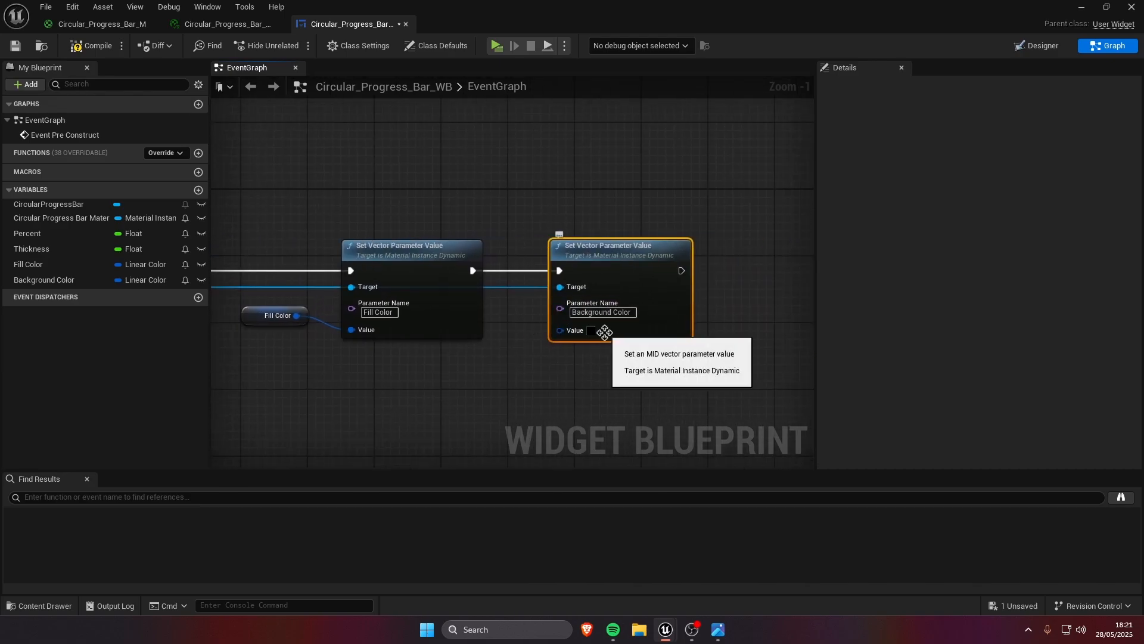
key(Right)
key(Right)
key(Right)
key(Right)
key(Right)
drag(75, 284, 602, 331)
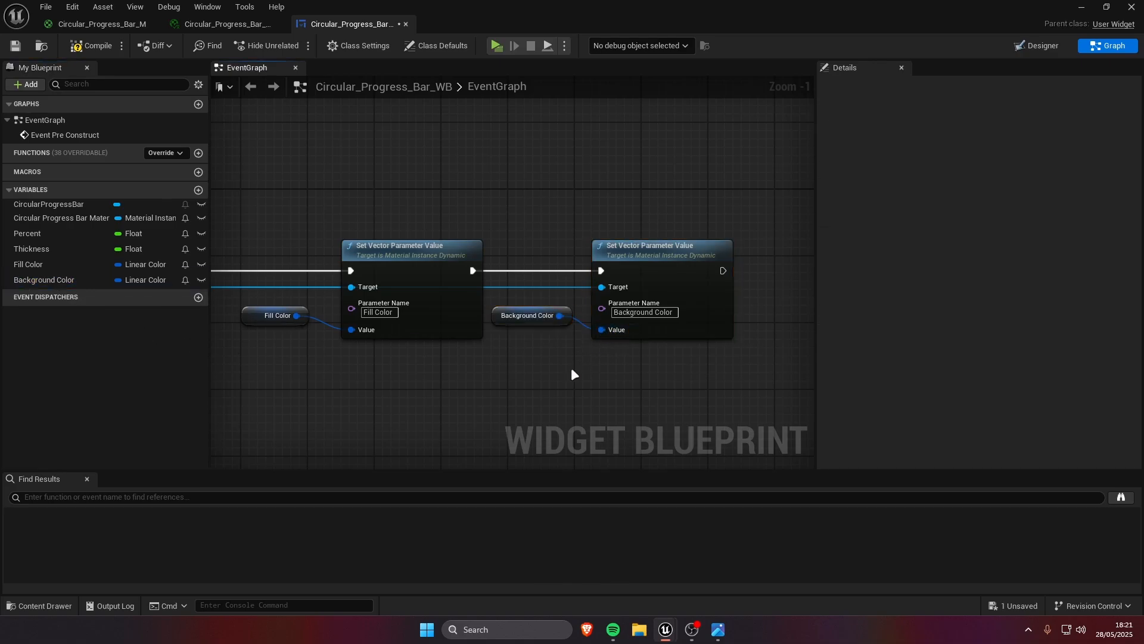
- Copy the Thickness scalar node to the end of the chain and connect its execution and material target
right_drag(394, 392, 753, 372)
scroll(502, 347, down, 1)
right_drag(501, 347, 568, 337)
click(530, 285)
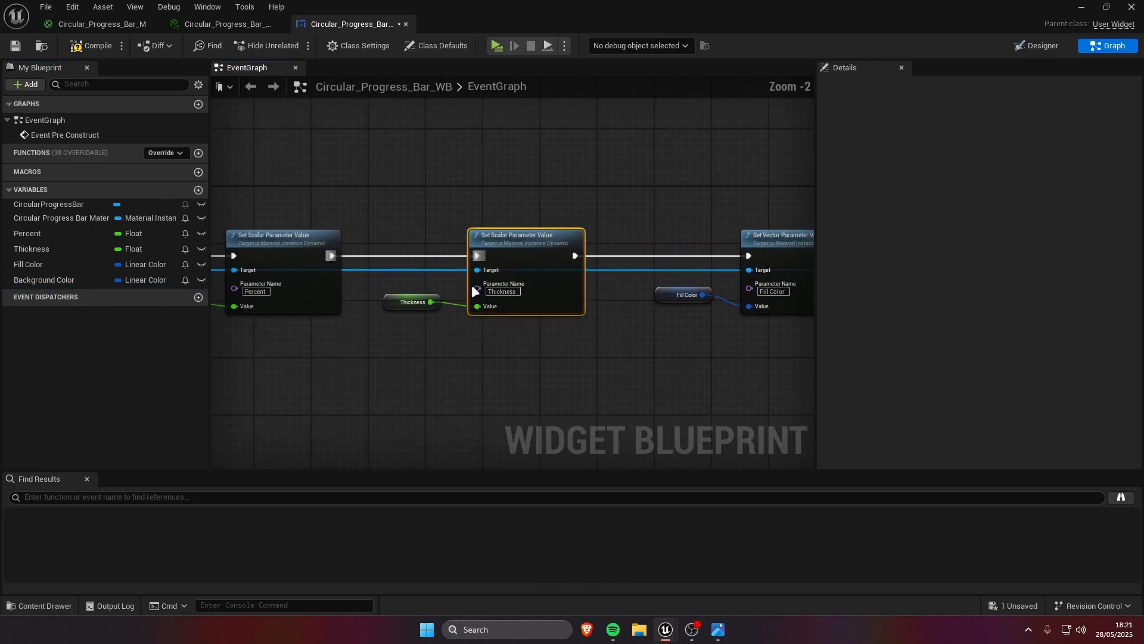
right_drag(704, 287, 231, 295)
key(ctrl+v)
drag(665, 269, 590, 266)
drag(684, 247, 692, 245)
click(691, 215)
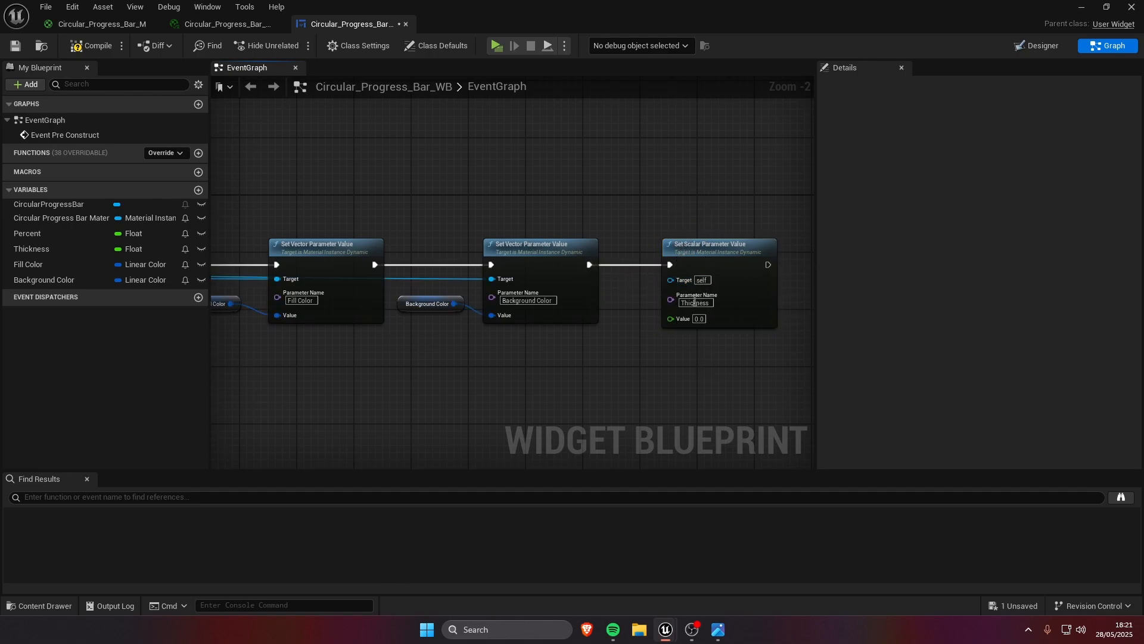
drag(633, 299, 410, 280)
right_drag(704, 334, 238, 298)
right_drag(793, 327, 317, 360)
drag(417, 246, 439, 246)
right_drag(429, 209, 557, 211)
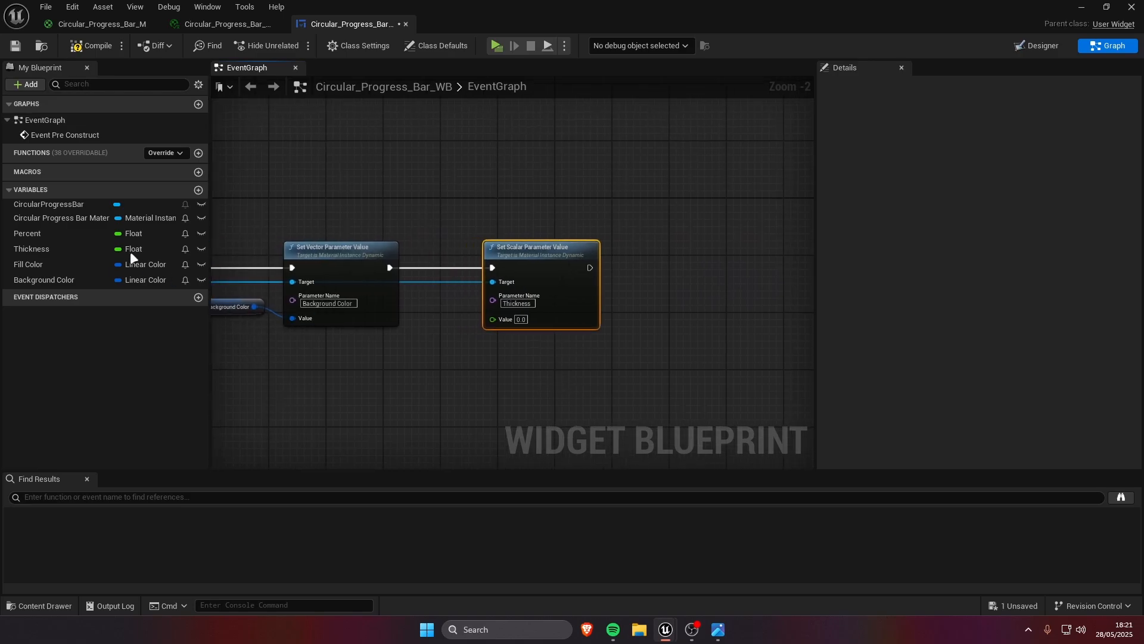
- Add a float variable named Density to the widget blueprint
click(199, 190)
click(141, 295)
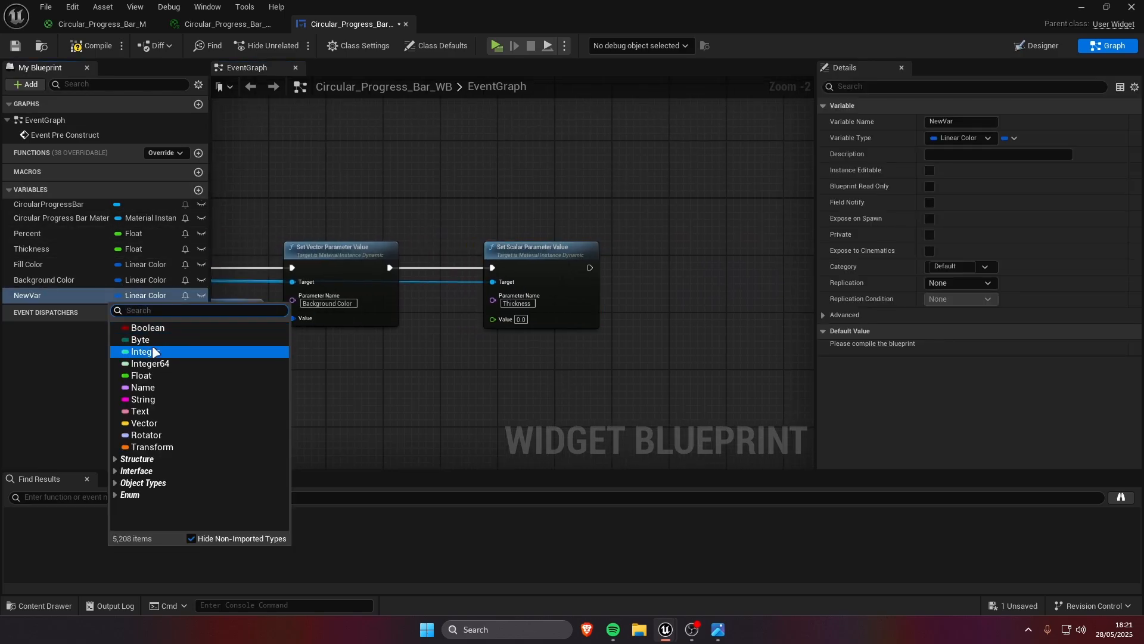
key(Escape)
right_click(86, 297)
click(109, 316)
text(D)
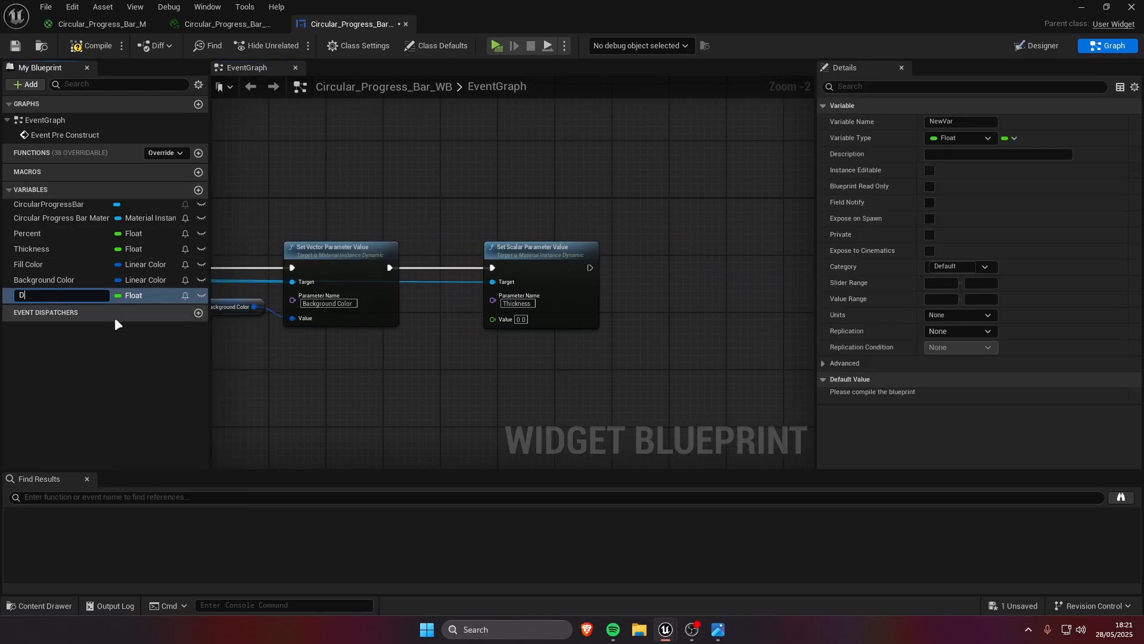
text(ensity)
key(Return)
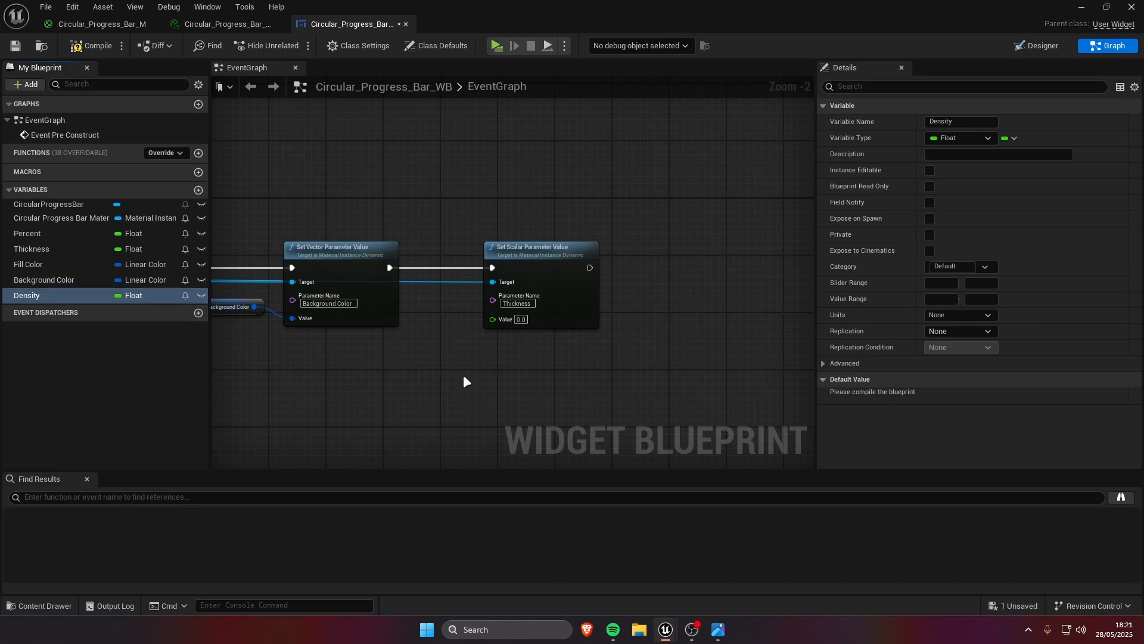
- Feed the last scalar node's value from the Density variable and name its parameter Density
drag(51, 298, 315, 346)
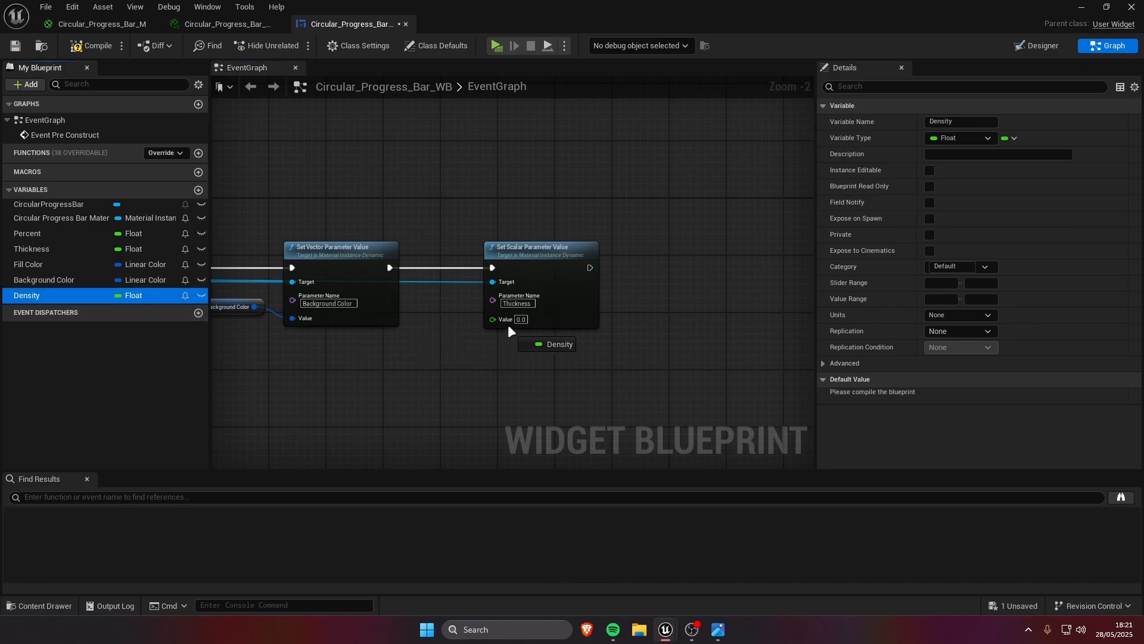
drag(508, 325, 499, 319)
click(526, 305)
text(D)
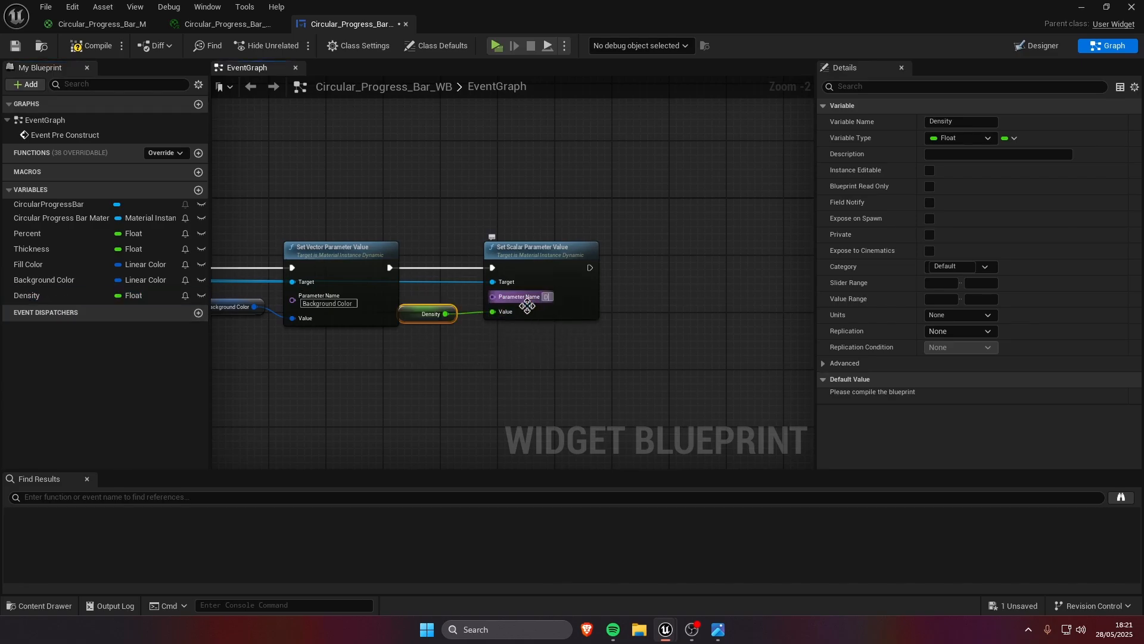
text(ensity)
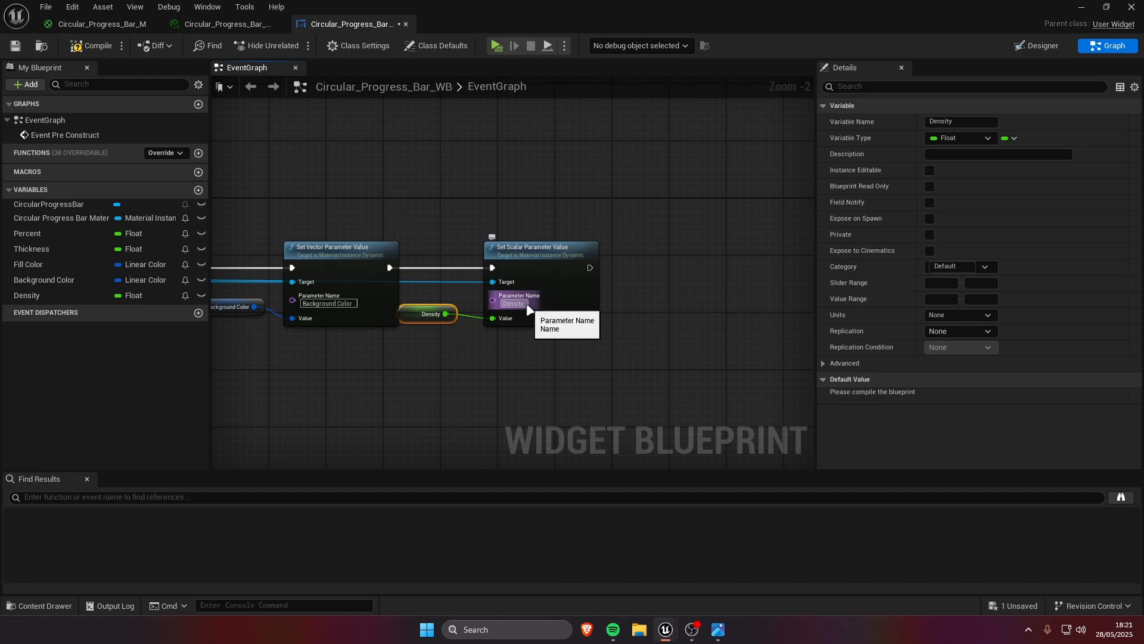
drag(559, 316, 566, 318)
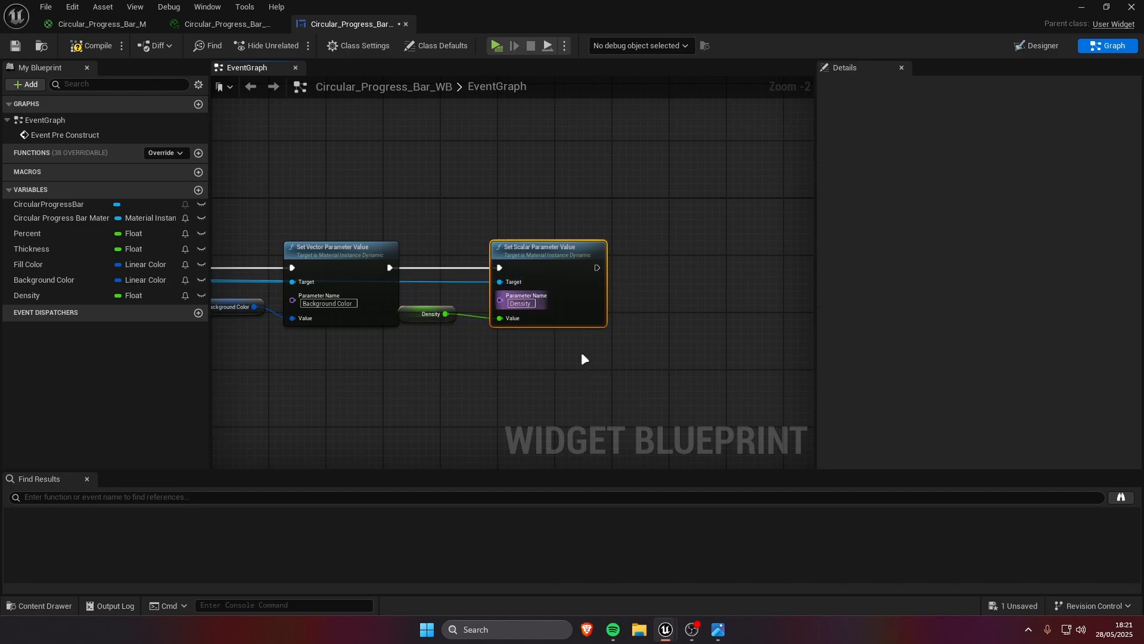
- Space the Density nodes farther from the Background Color node, and compile and save the widget blueprint
key(Right)
key(Right)
drag(442, 291, 484, 373)
key(Right)
key(Right)
click(451, 186)
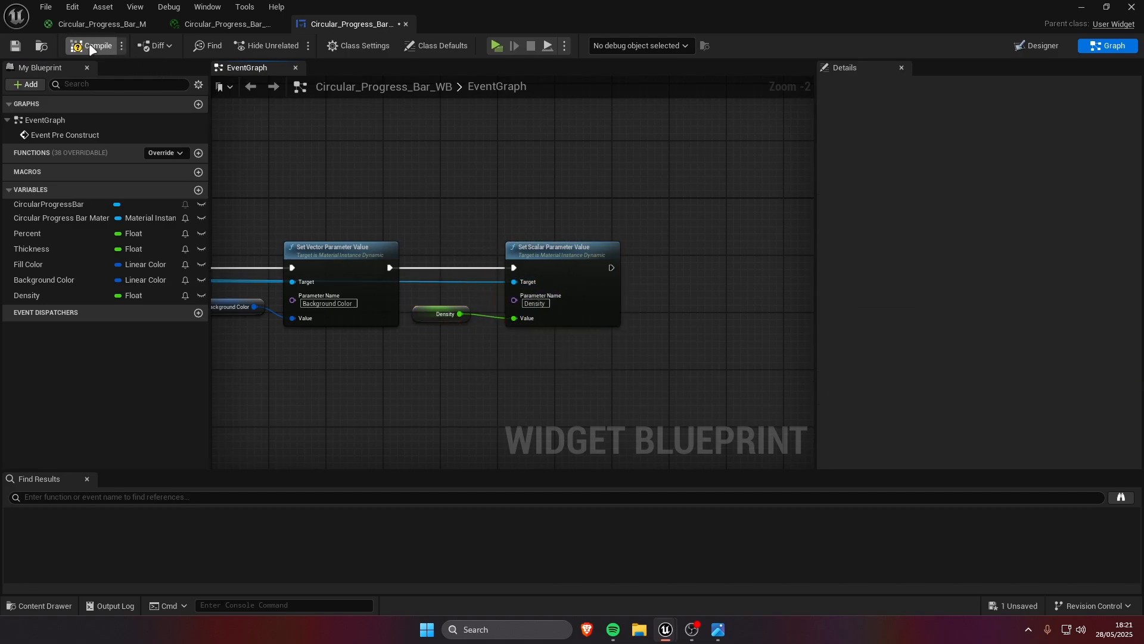
click(17, 46)
- Edit the default value of Percent and set the default Thickness to 0.1
click(80, 231)
click(947, 395)
click(119, 249)
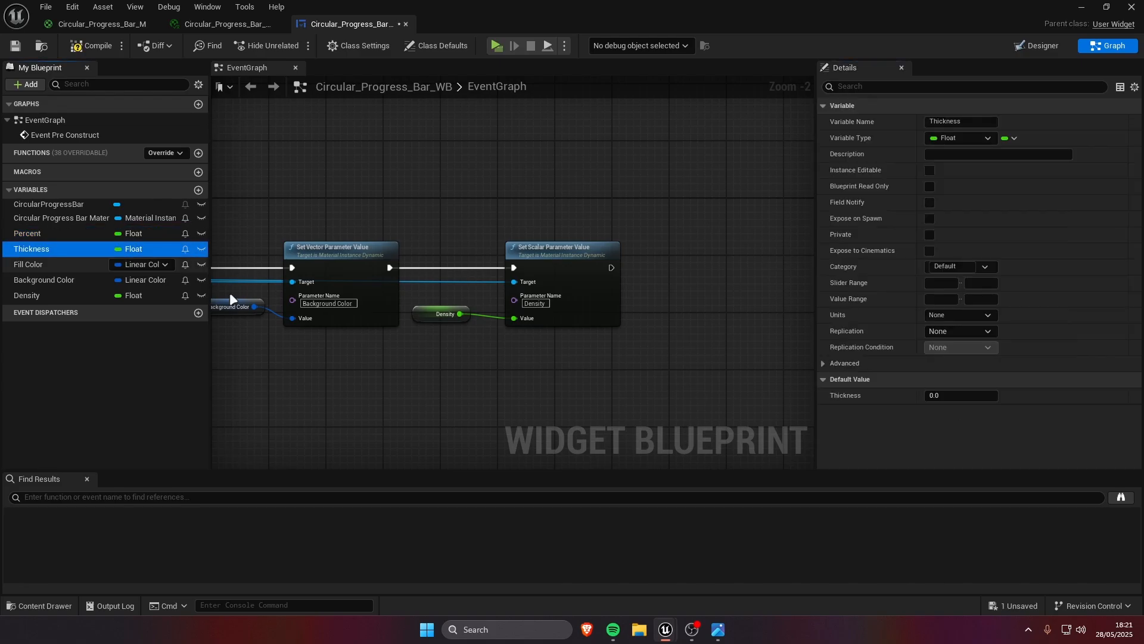
click(931, 394)
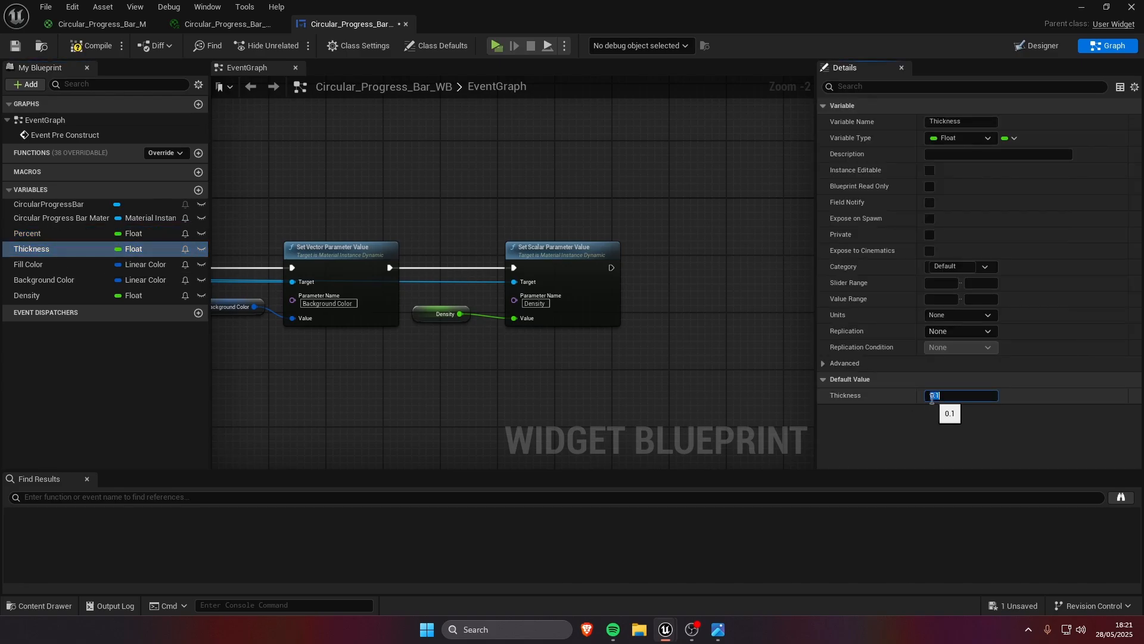
- Set the default Fill Color to fully opaque white
click(109, 268)
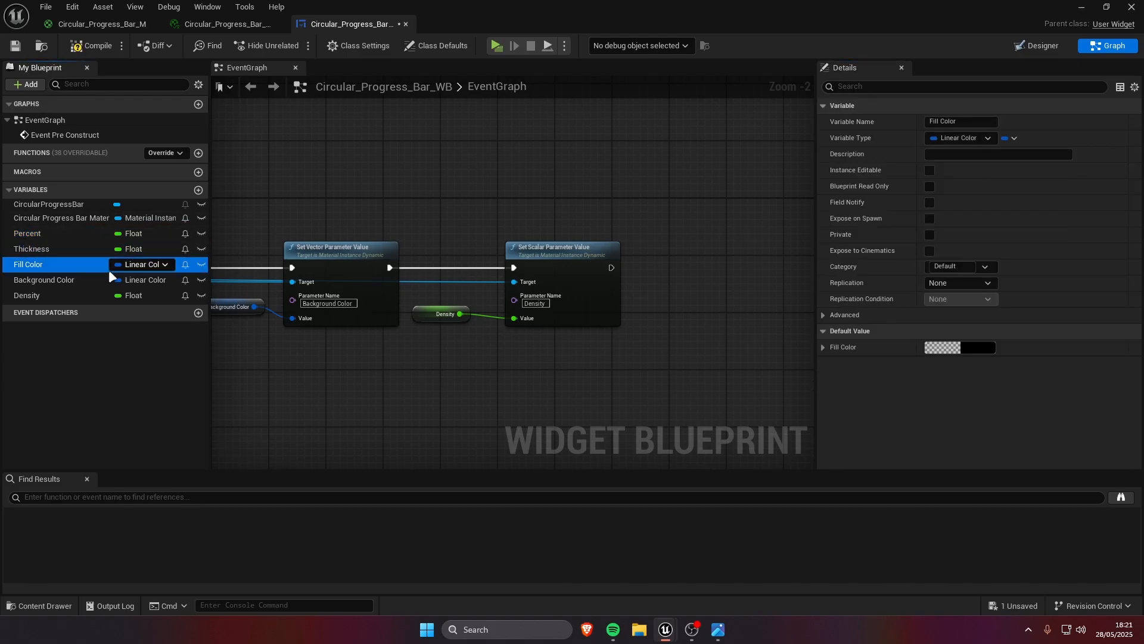
click(960, 347)
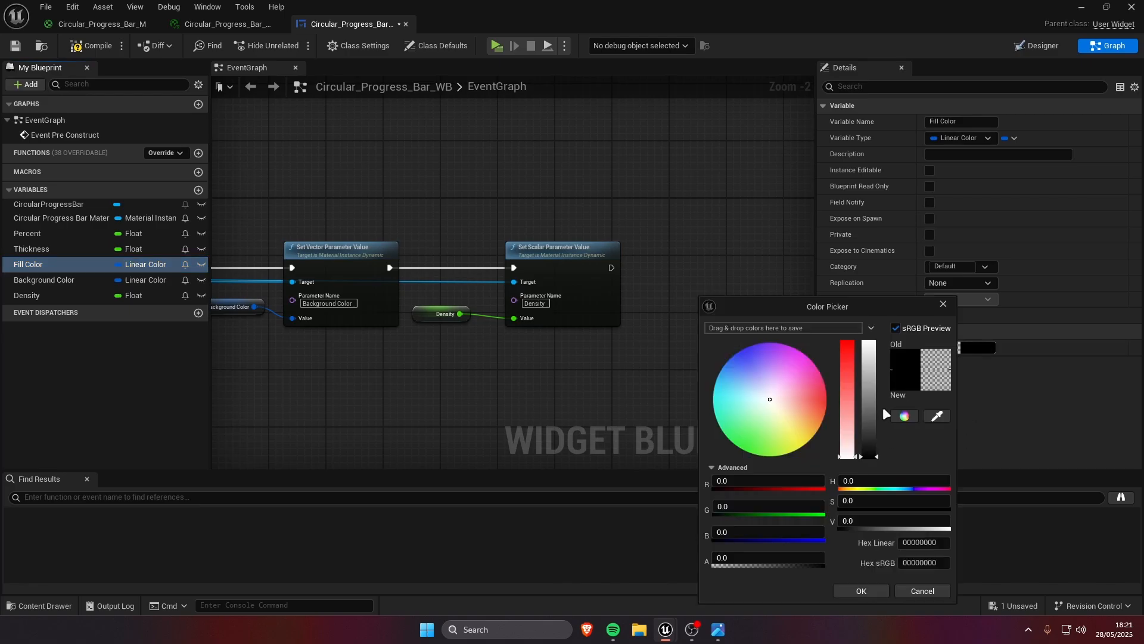
click(855, 592)
- Set the default Background Color to white with an alpha of 0.2
click(100, 287)
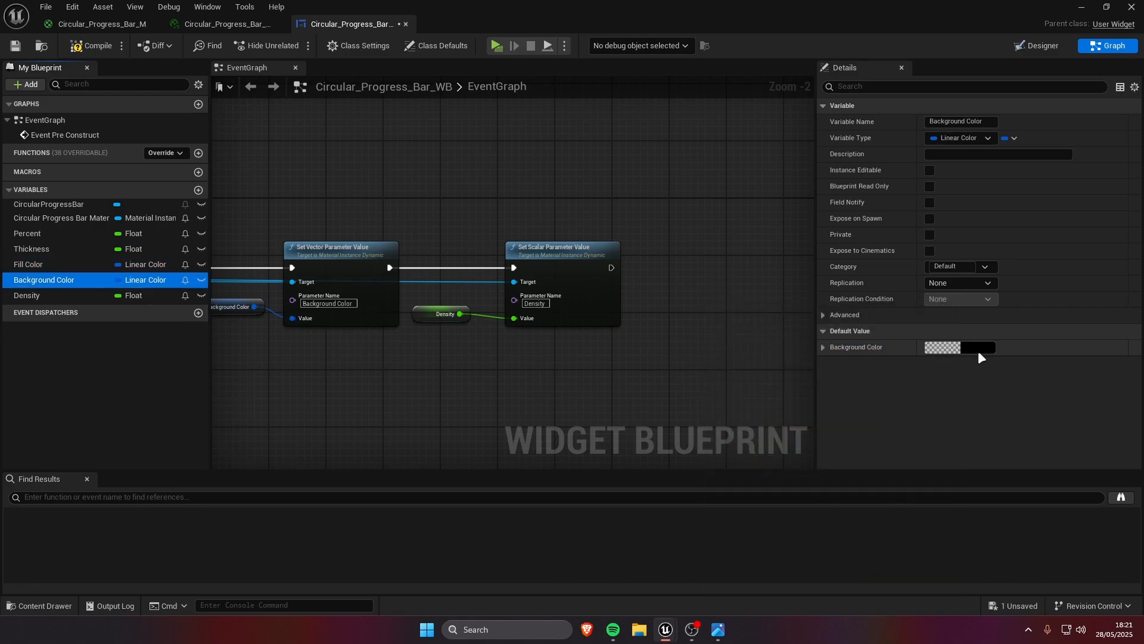
click(981, 348)
click(802, 558)
text(.2)
click(878, 590)
- Set the default Density to 100, and compile and save the widget blueprint
click(63, 296)
click(945, 396)
text(100)
key(Return)
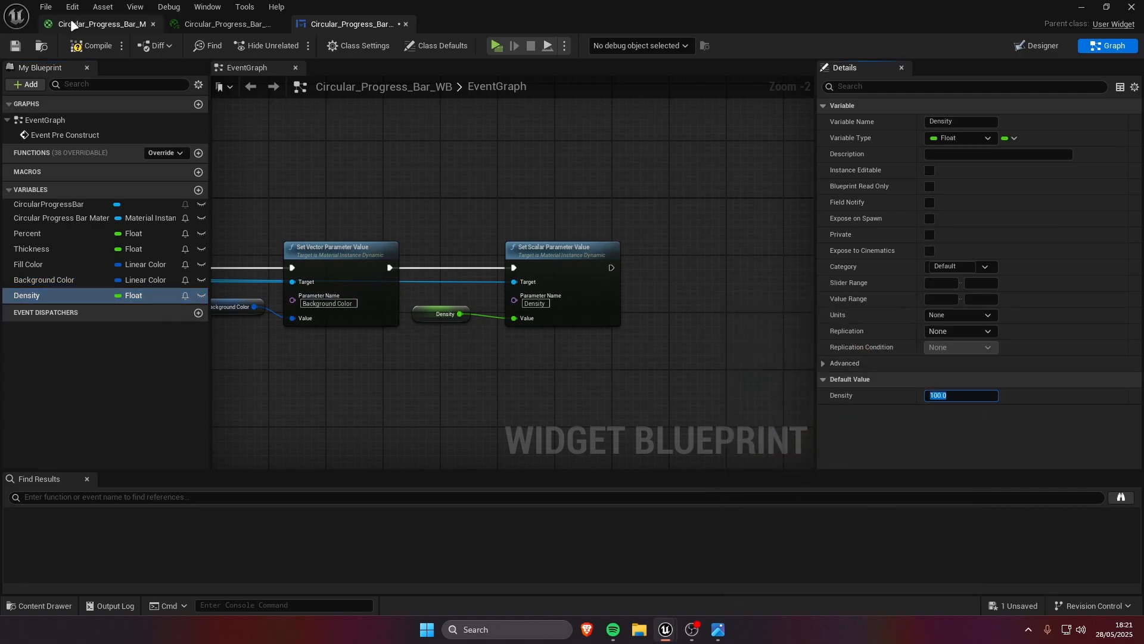
click(89, 48)
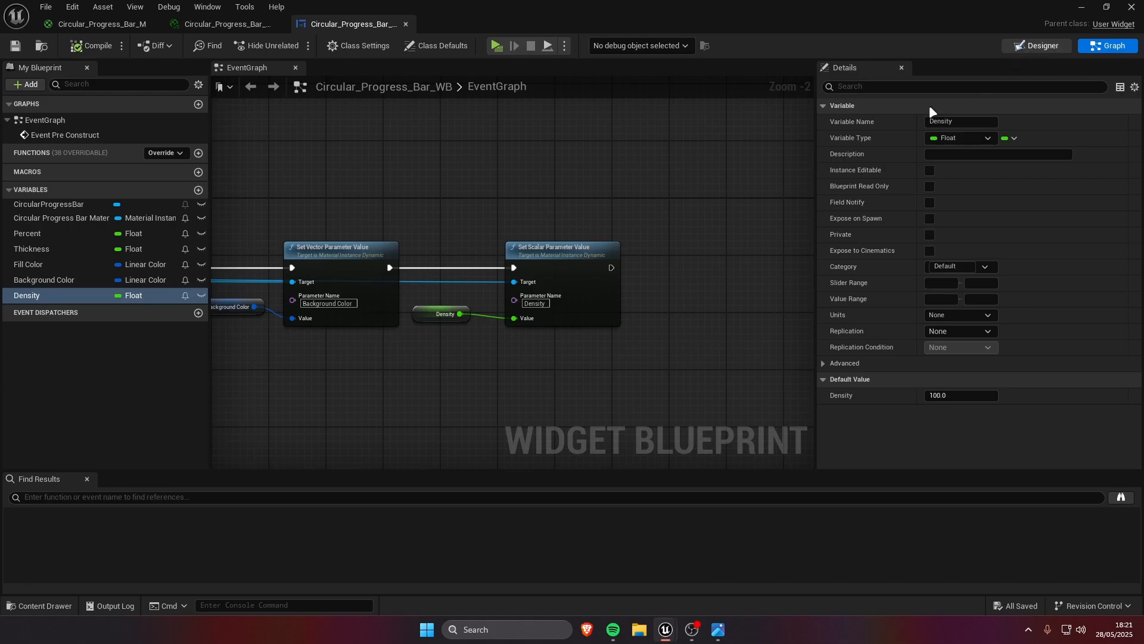
- In the designer, set the root widget's Percent to 0.66368 and its Fill Color to pinkish red
click(1037, 46)
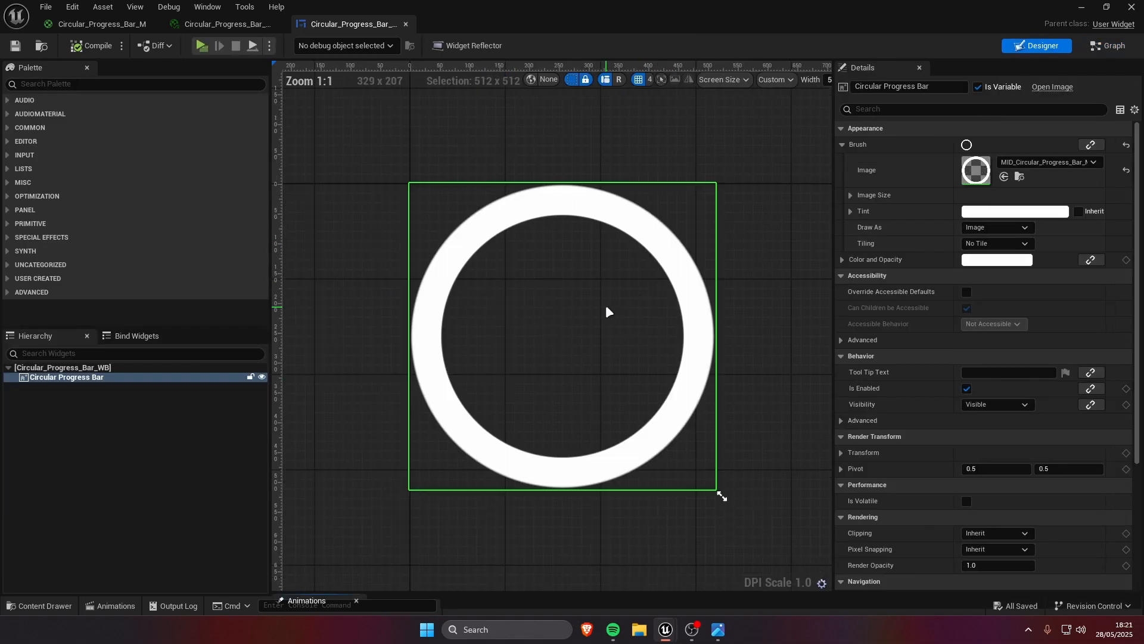
click(104, 367)
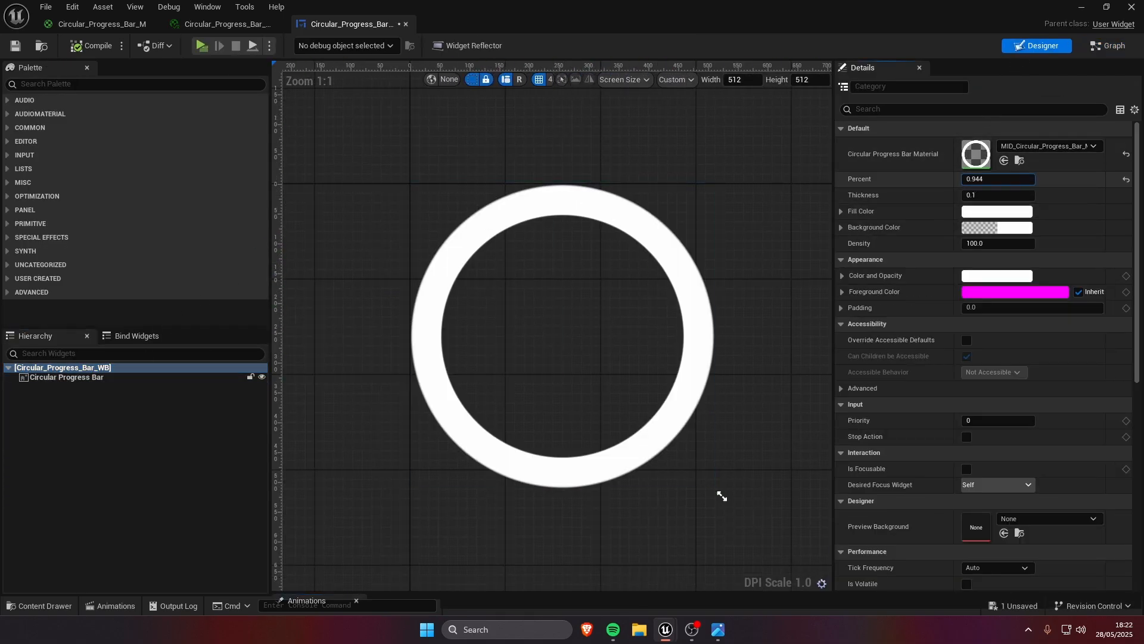
mouse_move(988, 179)
mouse_down()
mouse_move(968, 178)
mouse_move(981, 179)
mouse_up()
click(996, 211)
click(857, 305)
click(877, 529)
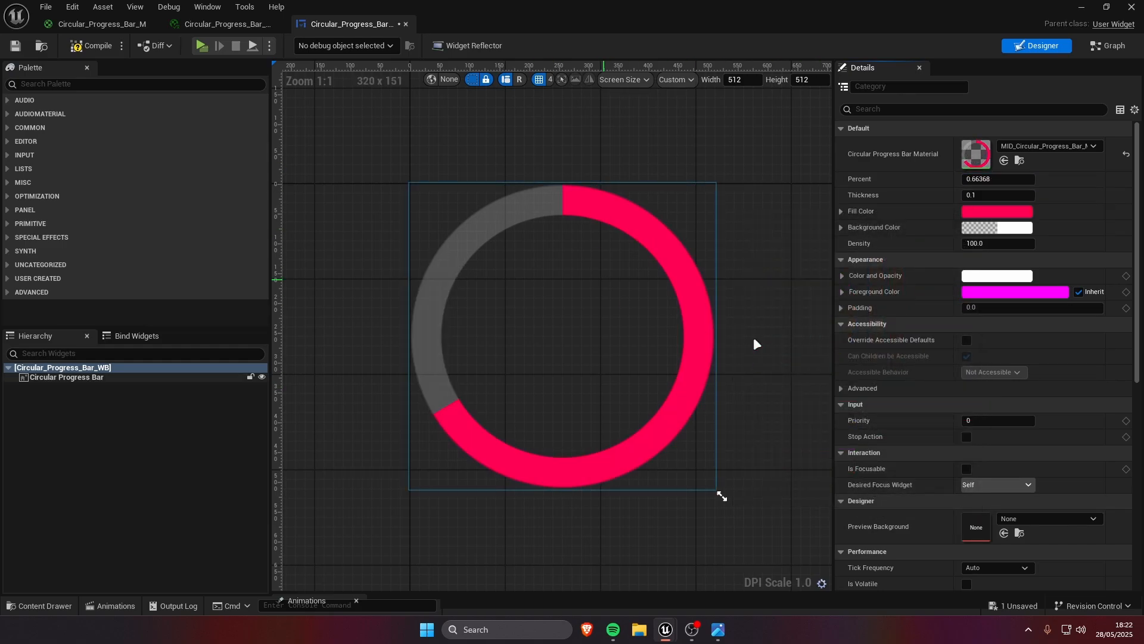
- Try a translucent pink Background Color on the progress bar, and return it to white at 0.2 alpha
click(1000, 232)
drag(817, 370, 862, 321)
click(916, 524)
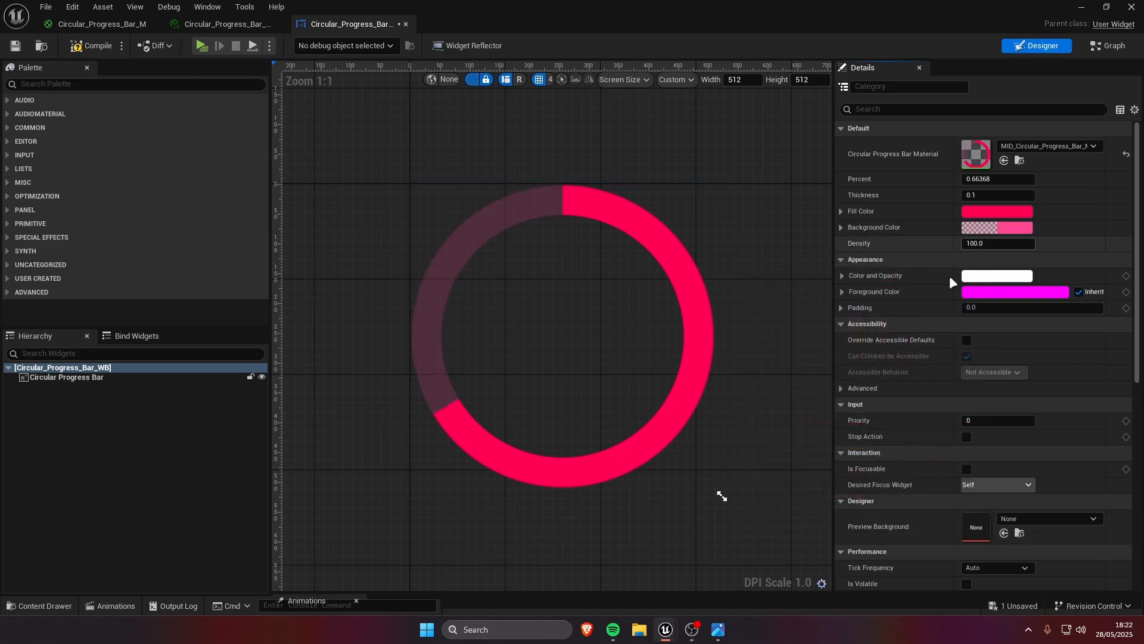
click(989, 228)
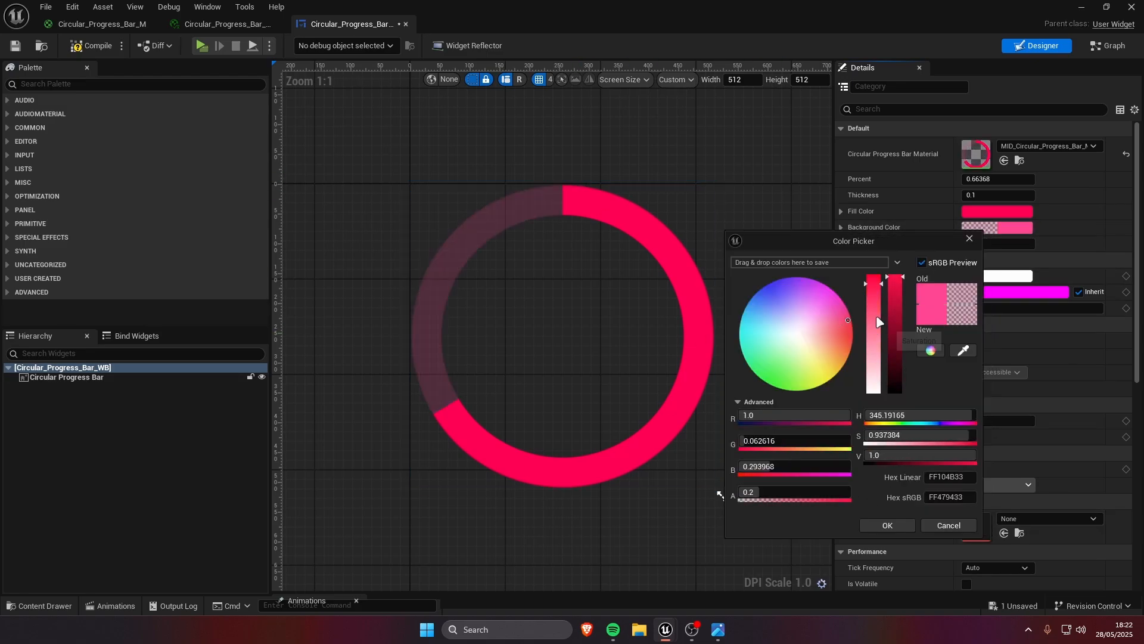
drag(876, 324, 876, 392)
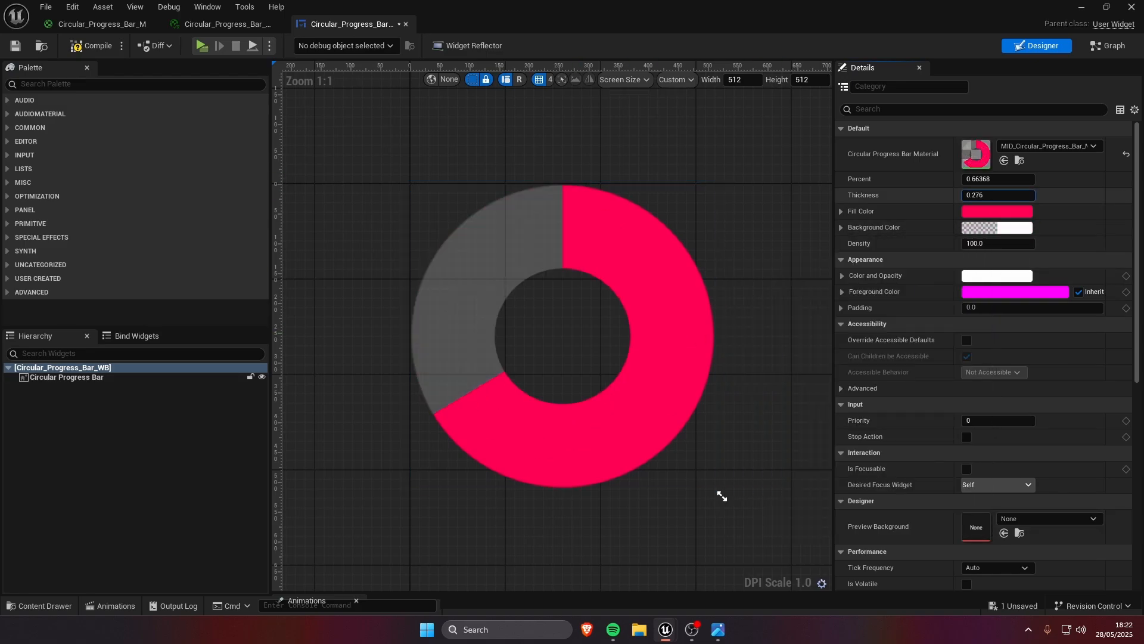
- Test the ring's Thickness and return it to 0.1, and compile and save the widget blueprint before reopening its event graph
mouse_move(980, 195)
mouse_down()
mouse_move(968, 195)
mouse_move(987, 198)
mouse_up()
click(90, 46)
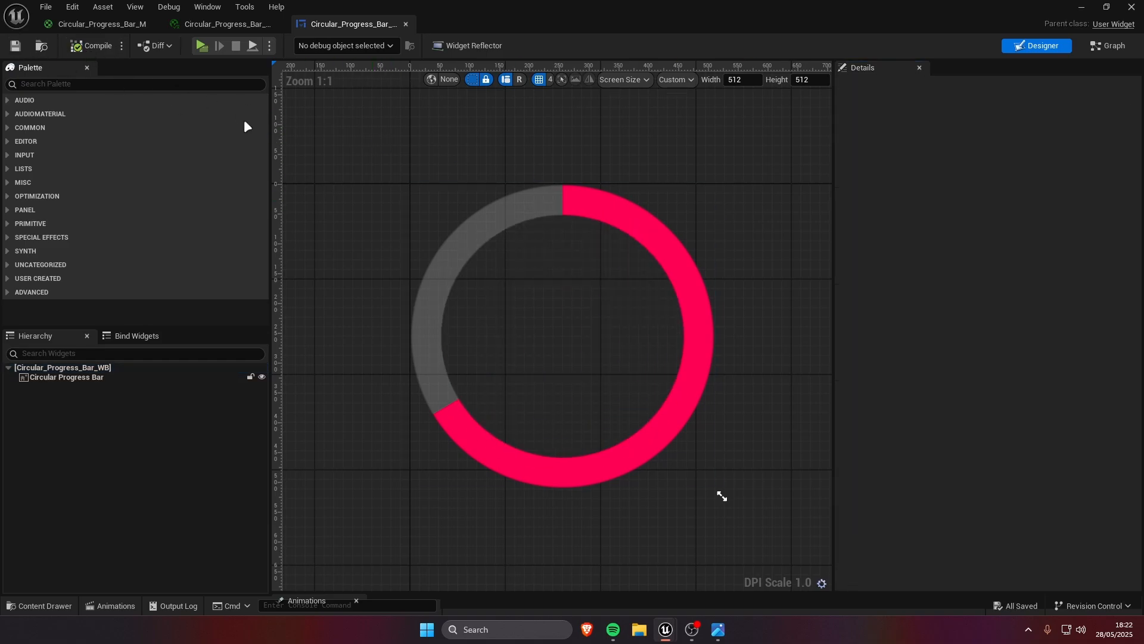
click(1107, 45)
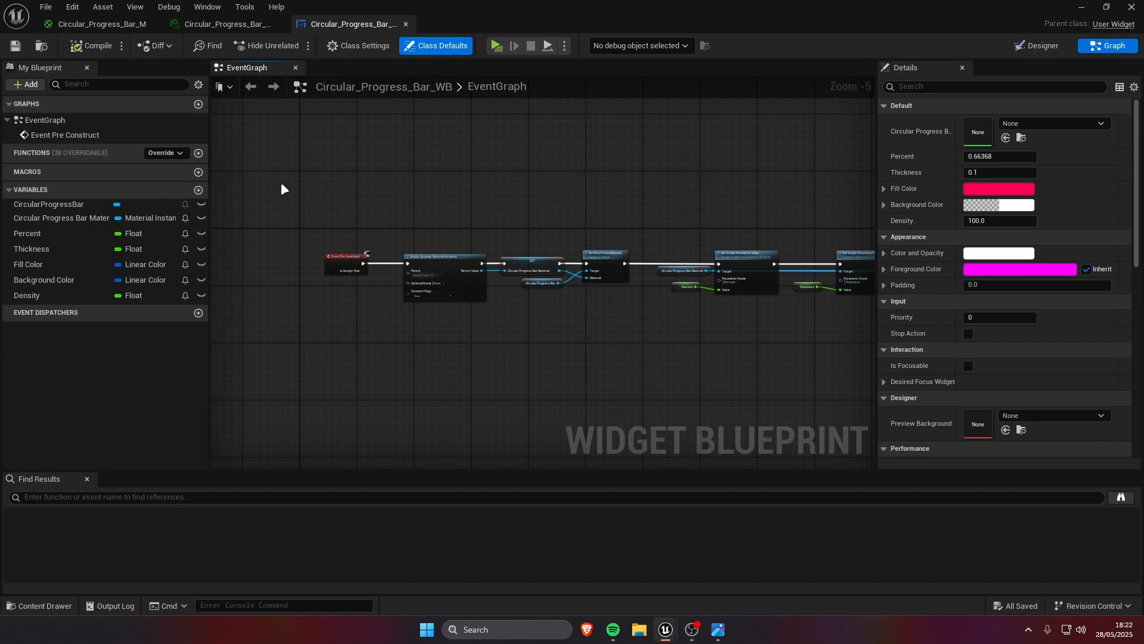
click(198, 153)
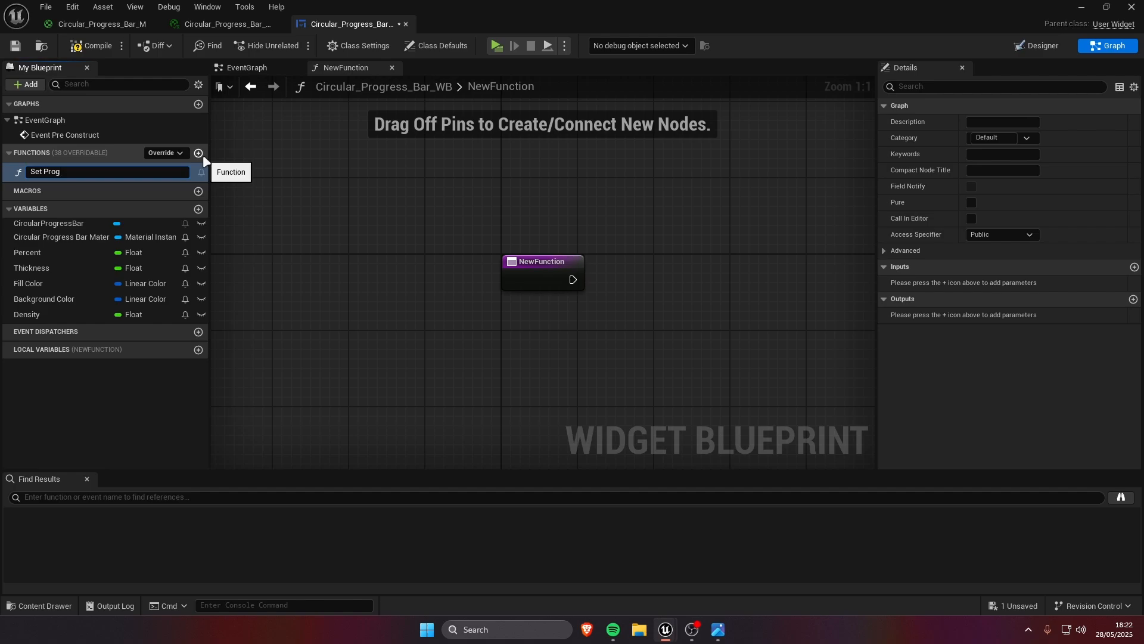
click(257, 189)
click(136, 167)
key(Delete)
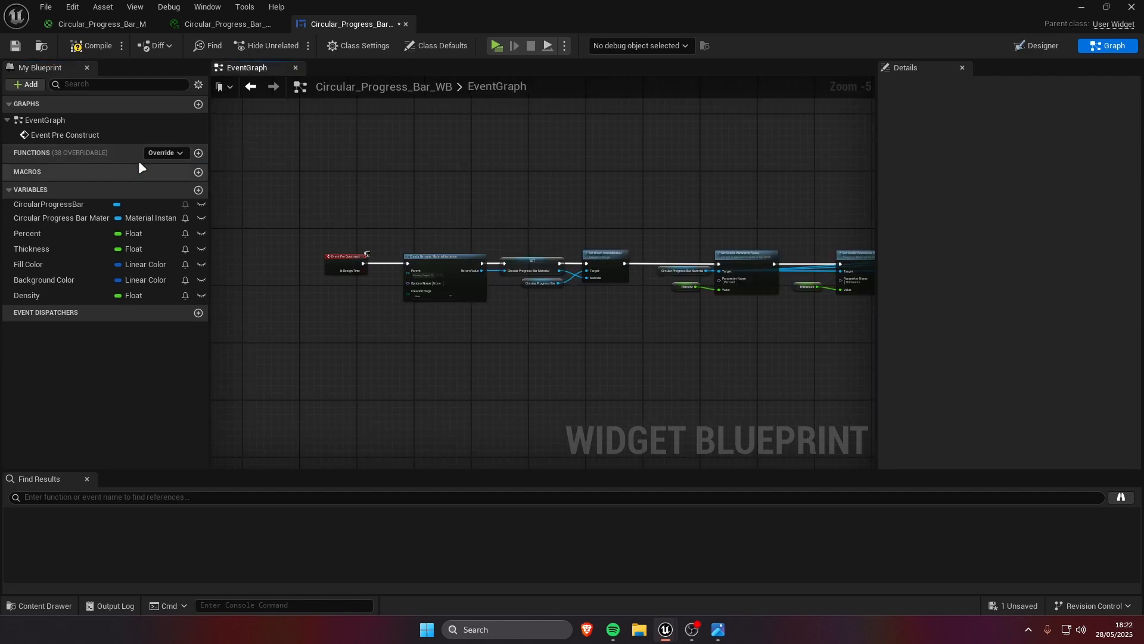
- Create a new function in the widget blueprint named Set Percent
click(197, 152)
text(Set)
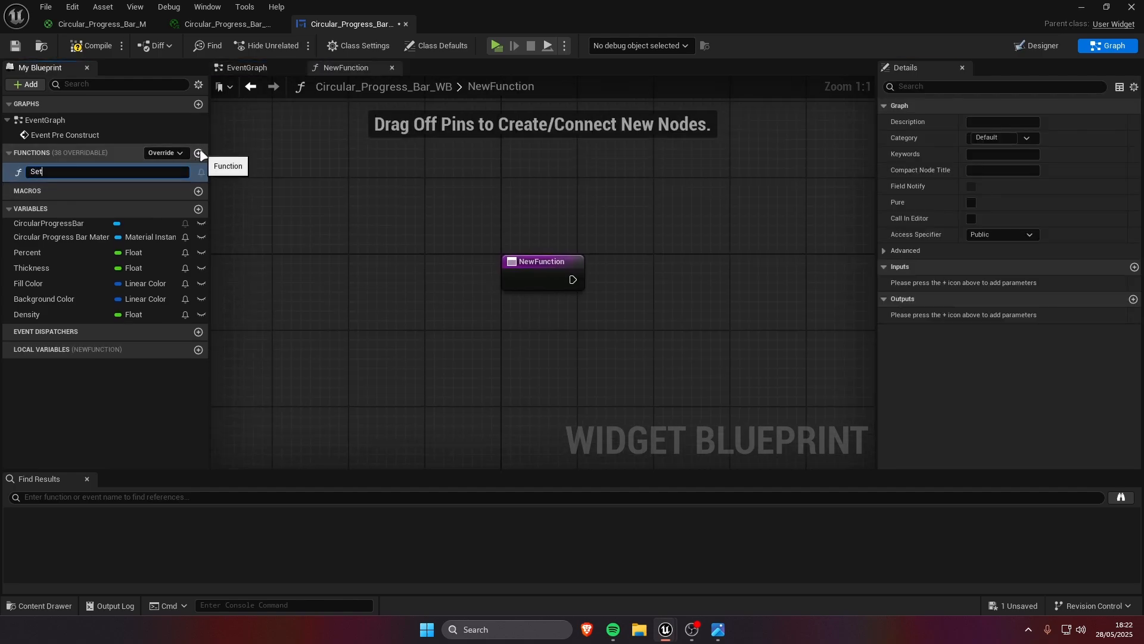
text( Percent)
key(Return)
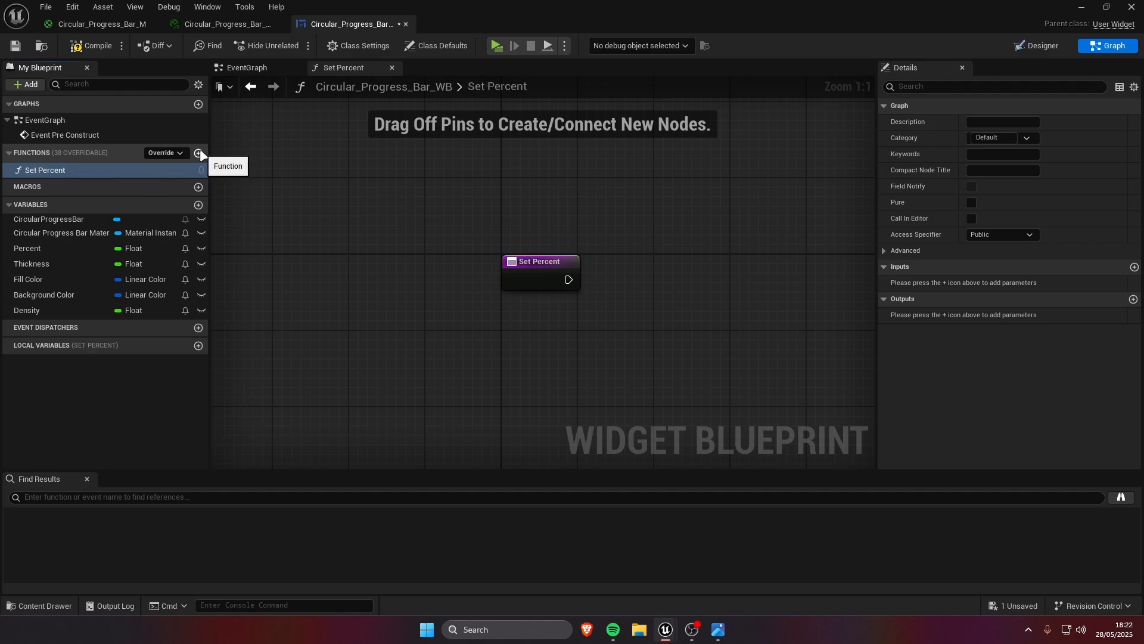
- Add a Float input parameter named New Percent to the Set Percent function
click(553, 267)
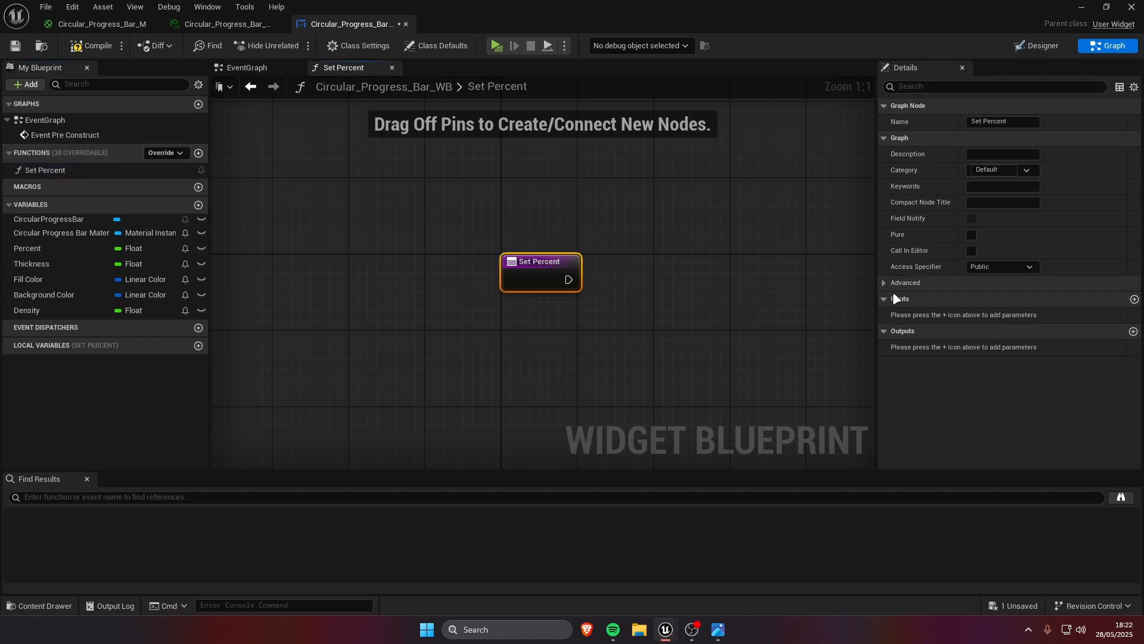
click(1134, 299)
click(1013, 315)
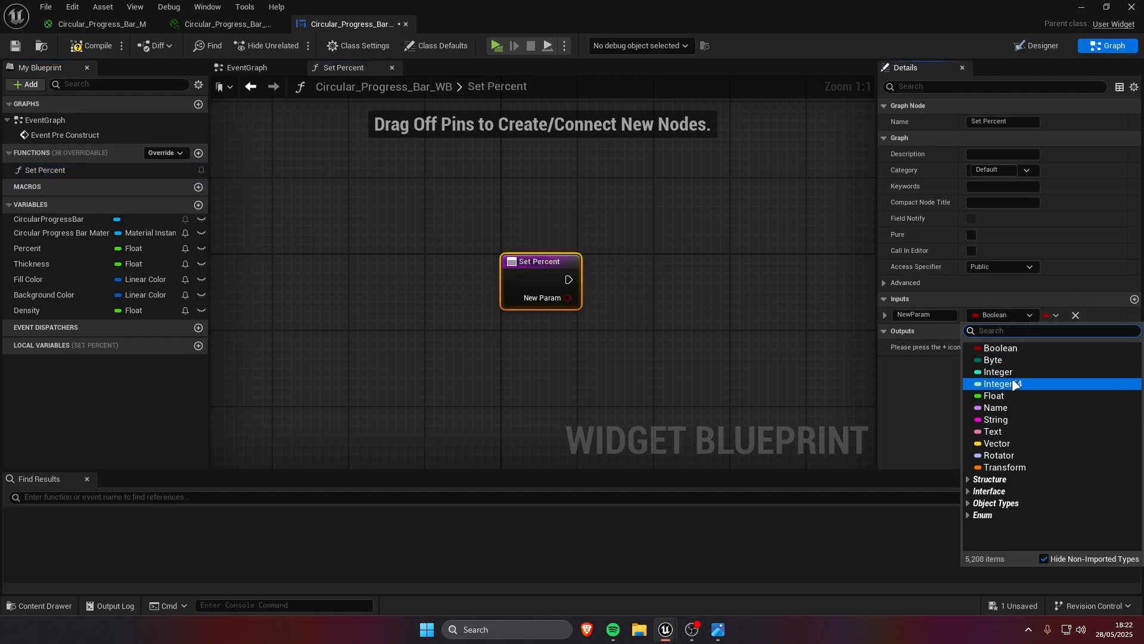
click(1002, 400)
drag(944, 316, 814, 312)
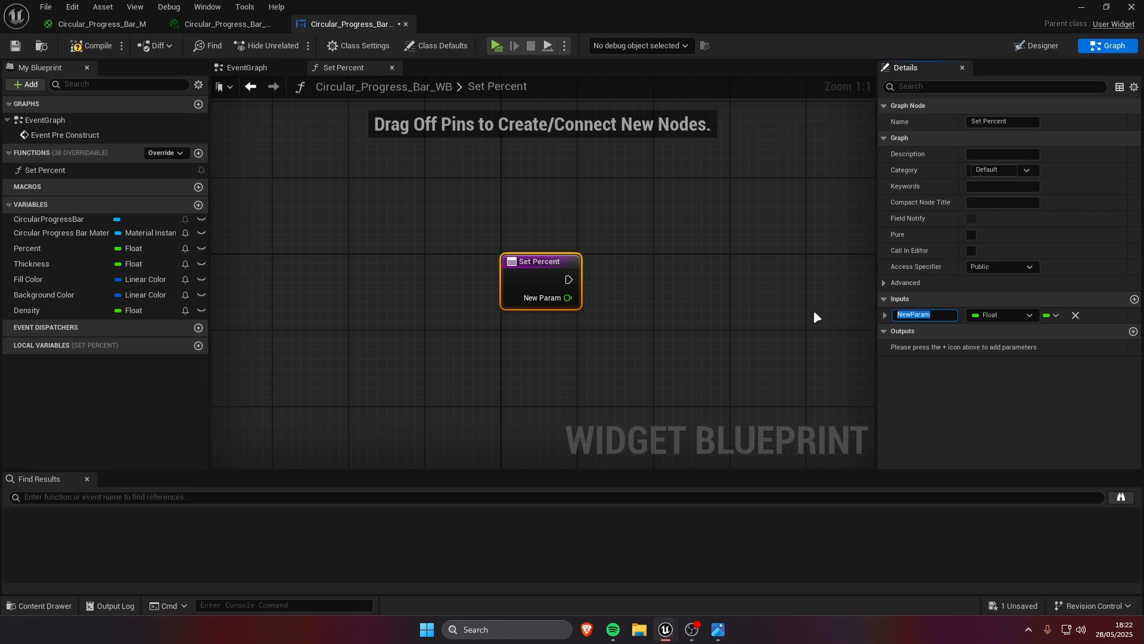
text(N)
text(Percent)
key(Return)
click(680, 285)
right_drag(680, 285, 603, 294)
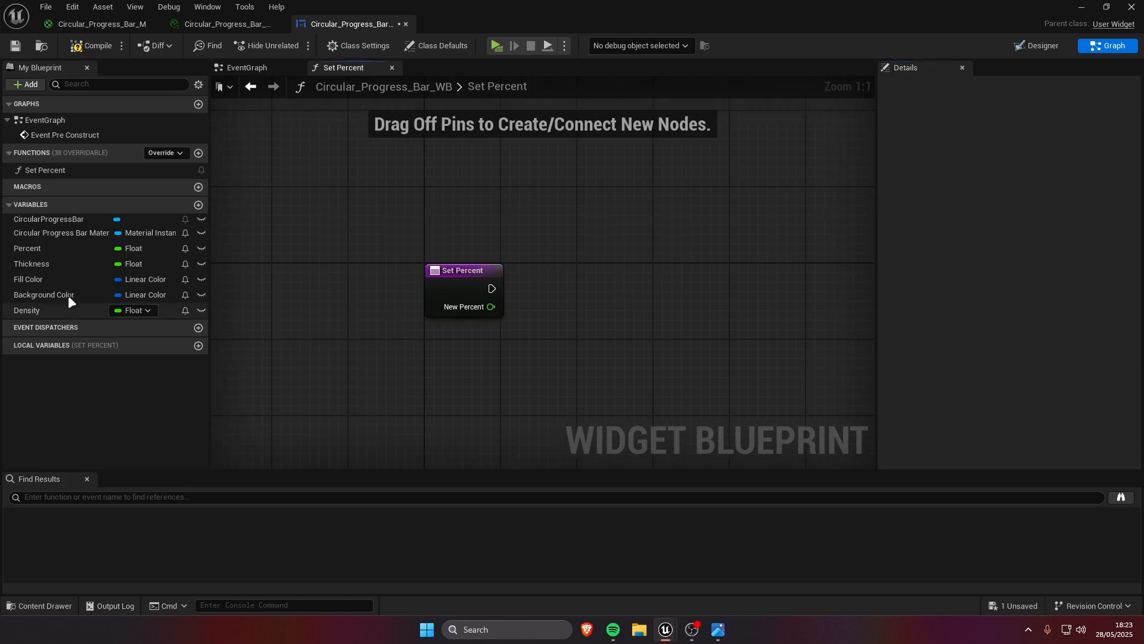
- Place a Circular Progress Bar Material getter in Set Percent and create a Set Scalar Parameter Value node targeting it
drag(66, 233, 466, 361)
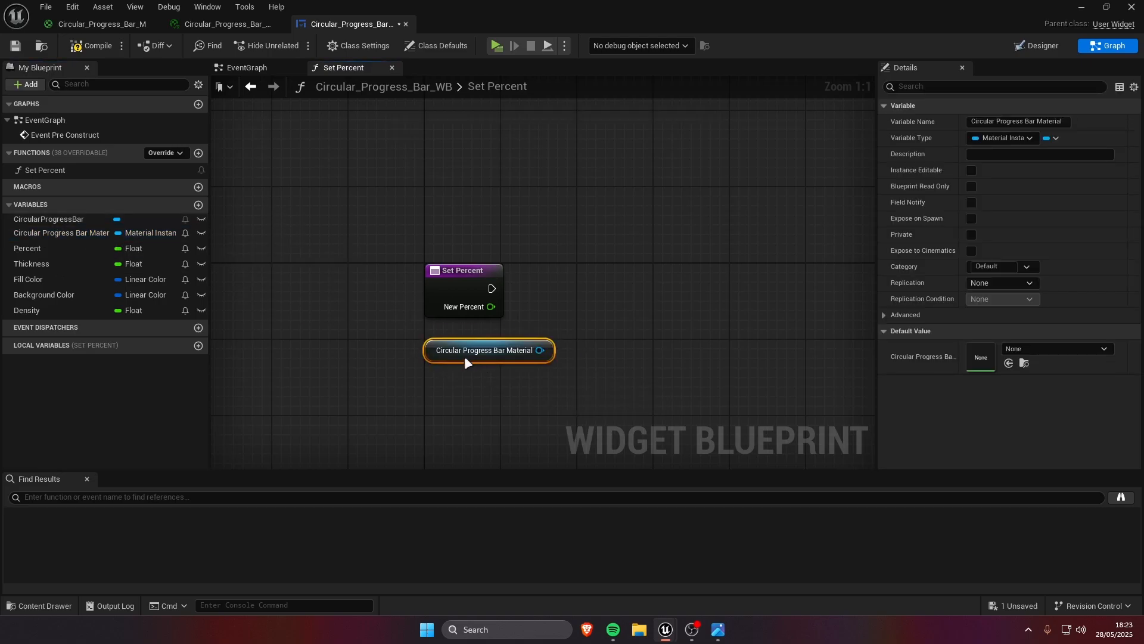
drag(540, 351, 592, 332)
text(set)
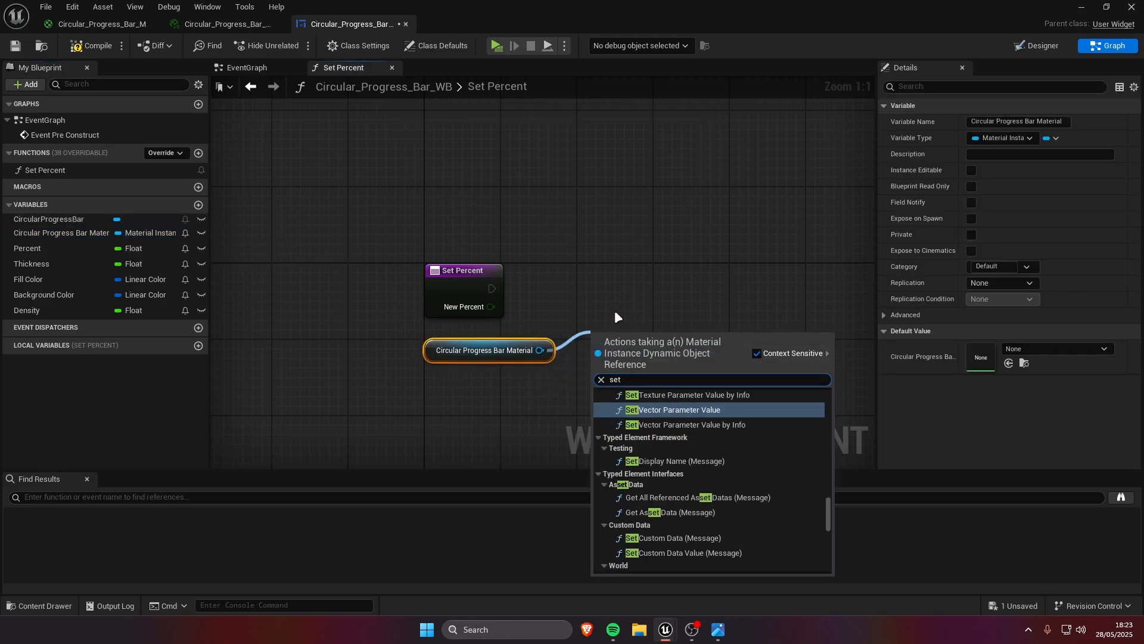
text( sca)
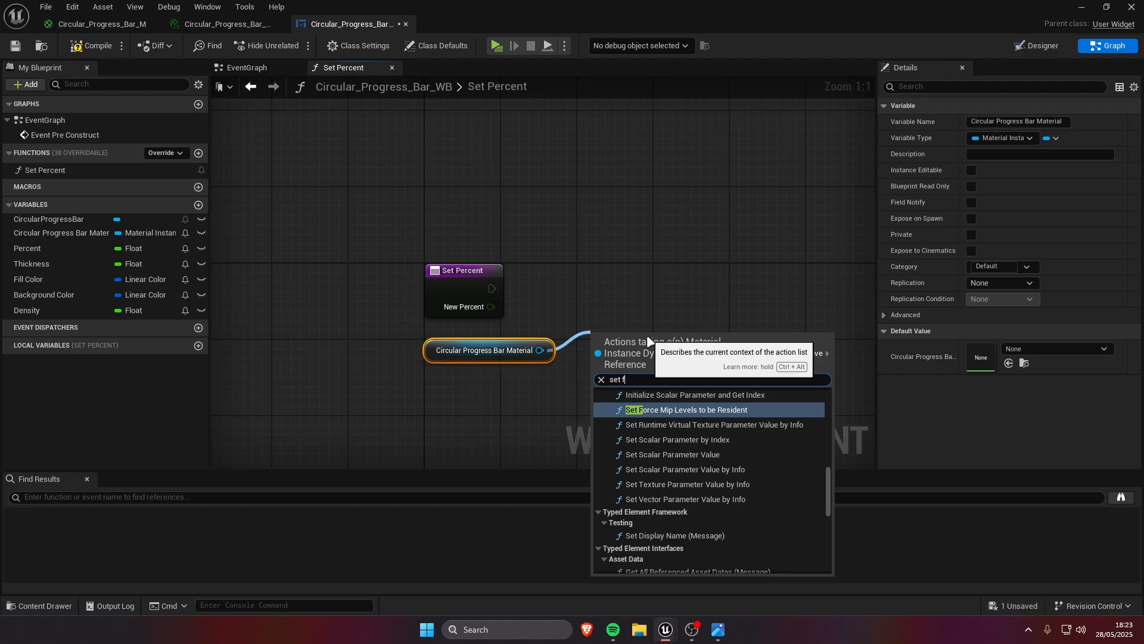
text(lar)
key(Return)
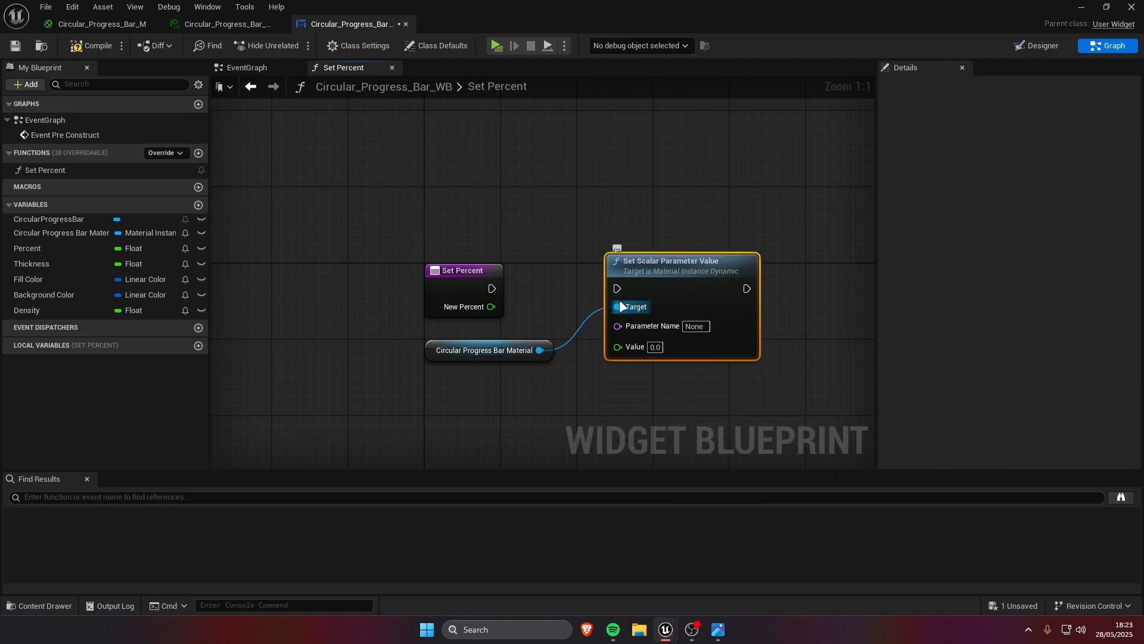
- Wire the function entry's execution to the Set Scalar Parameter Value node and set its Parameter Name to Percent
drag(610, 289, 494, 287)
drag(603, 336, 583, 336)
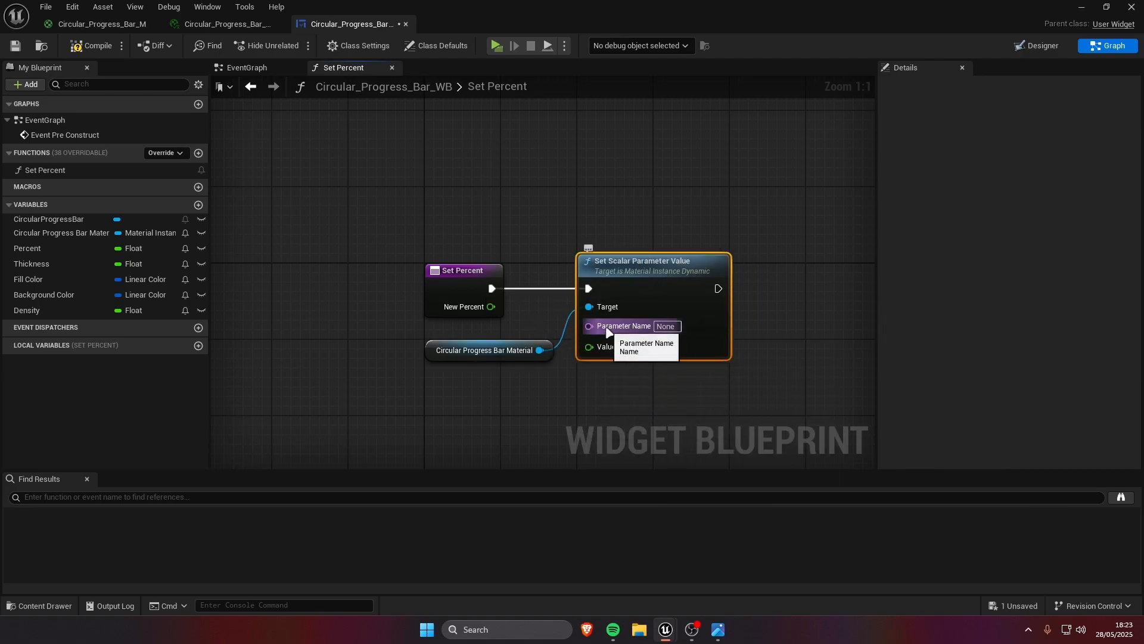
click(664, 328)
text(Per)
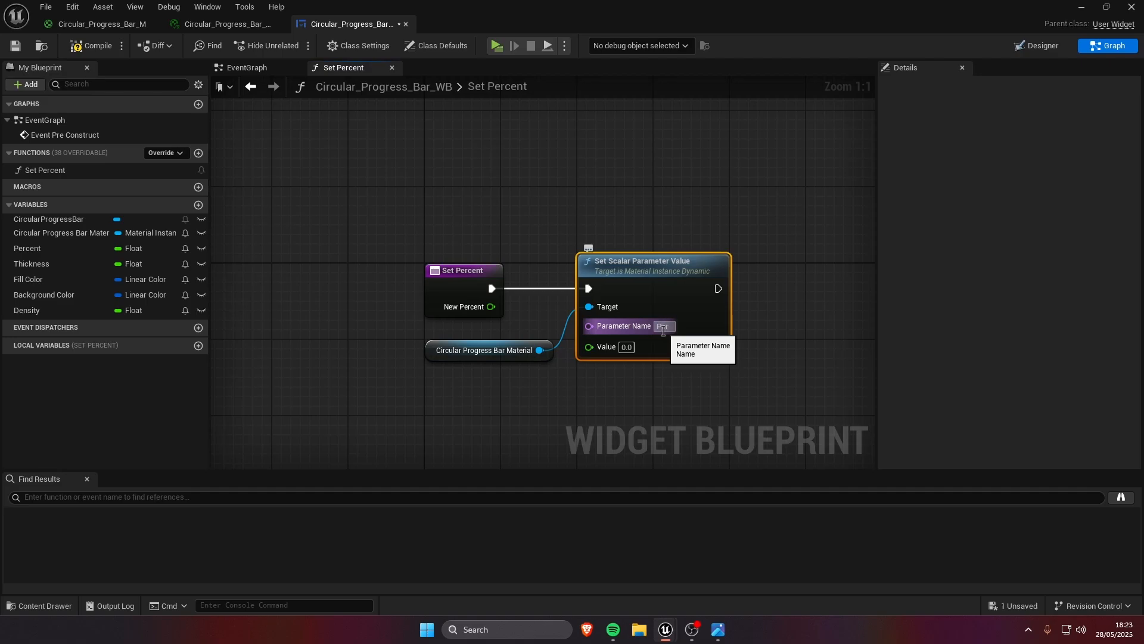
text(cent)
key(Return)
click(612, 178)
drag(627, 361, 657, 360)
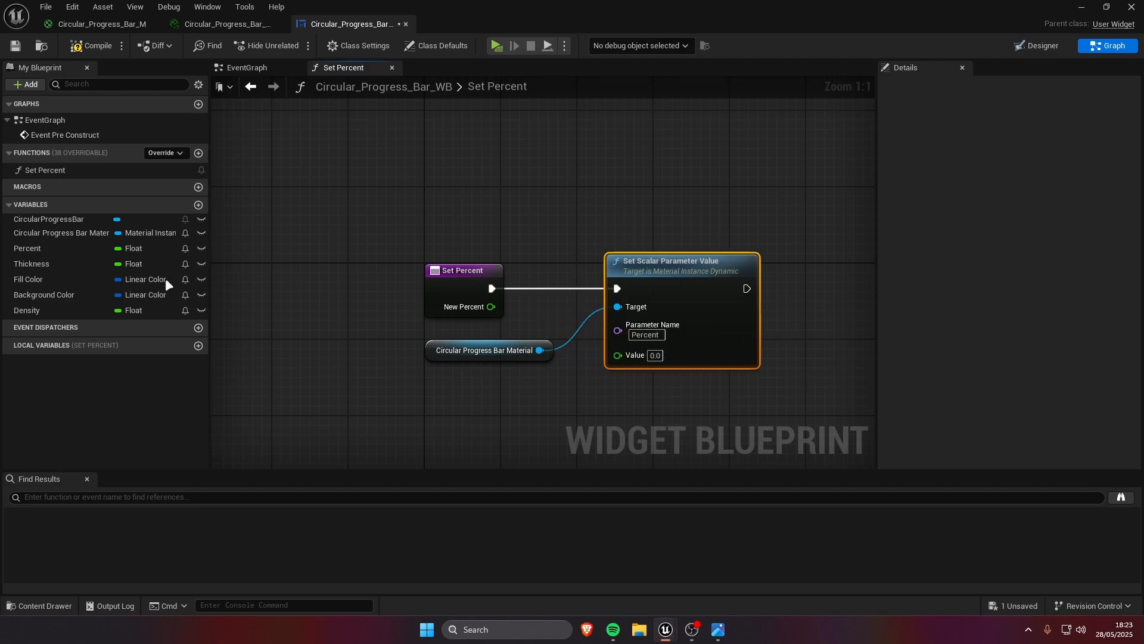
- Insert a setter node for the Percent variable between the function entry and the Set Scalar Parameter Value node
alt+drag(65, 252, 657, 282)
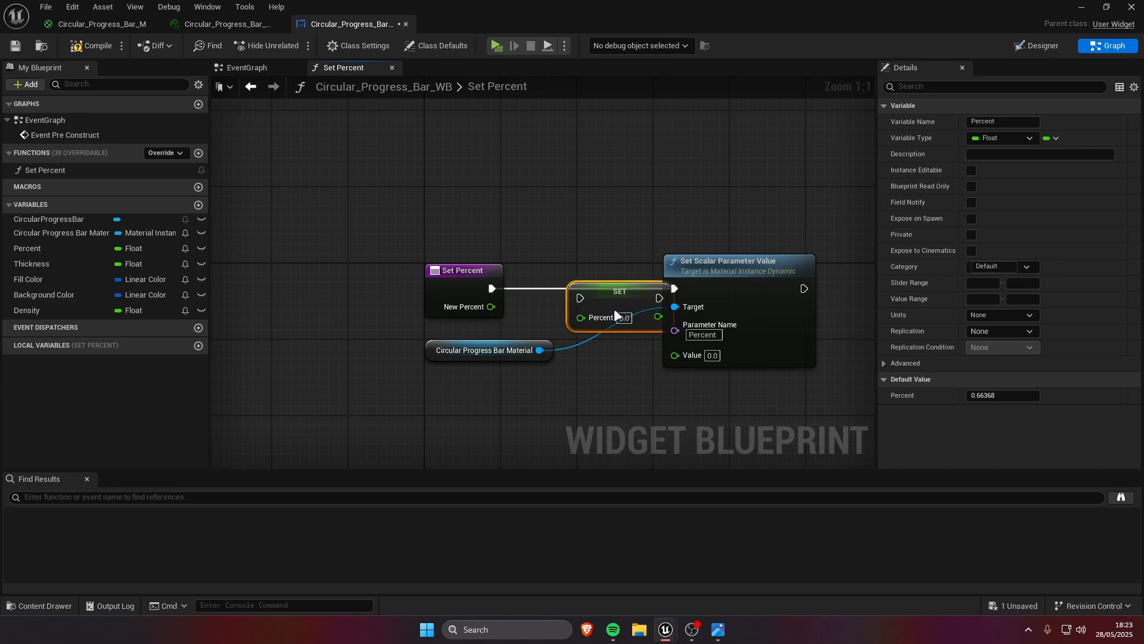
key(Delete)
right_drag(551, 214, 519, 205)
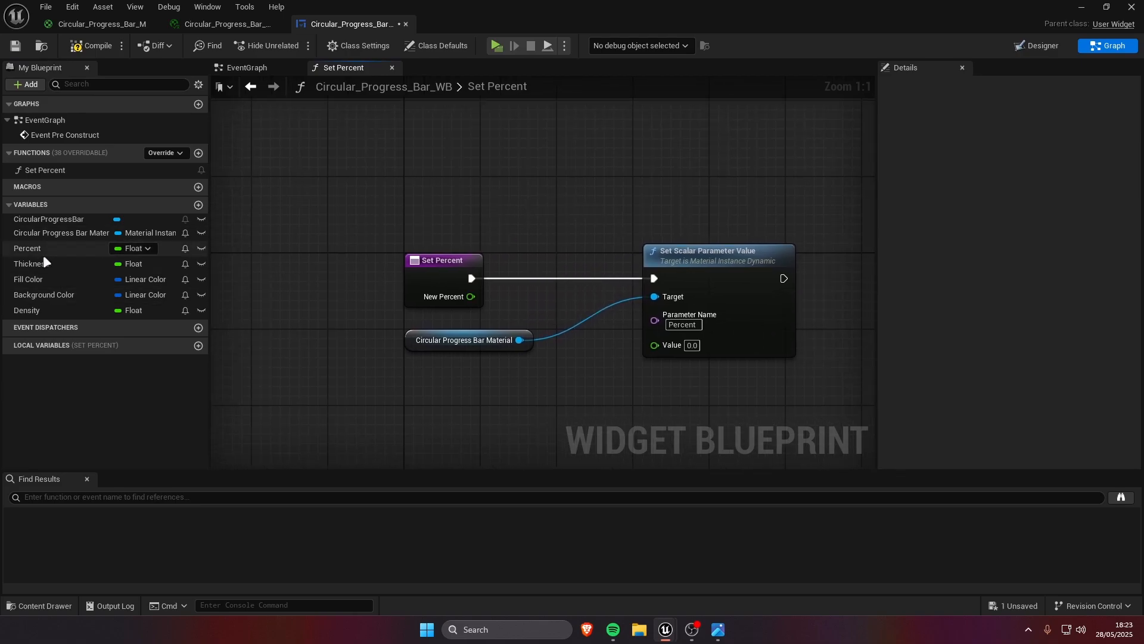
drag(40, 249, 617, 233)
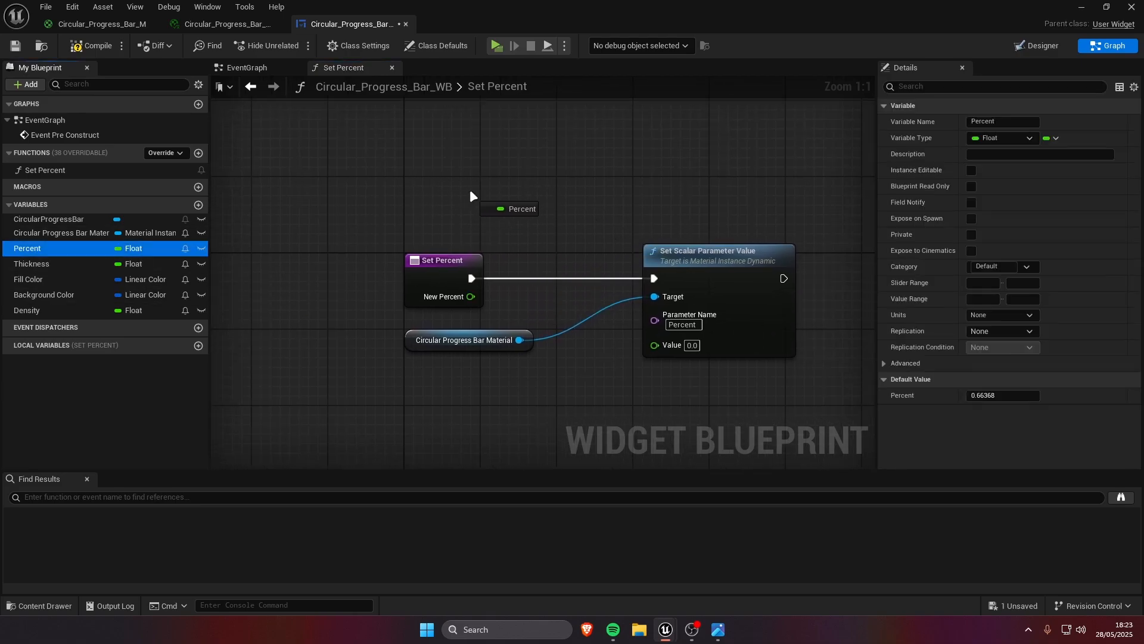
alt+drag(486, 160, 545, 270)
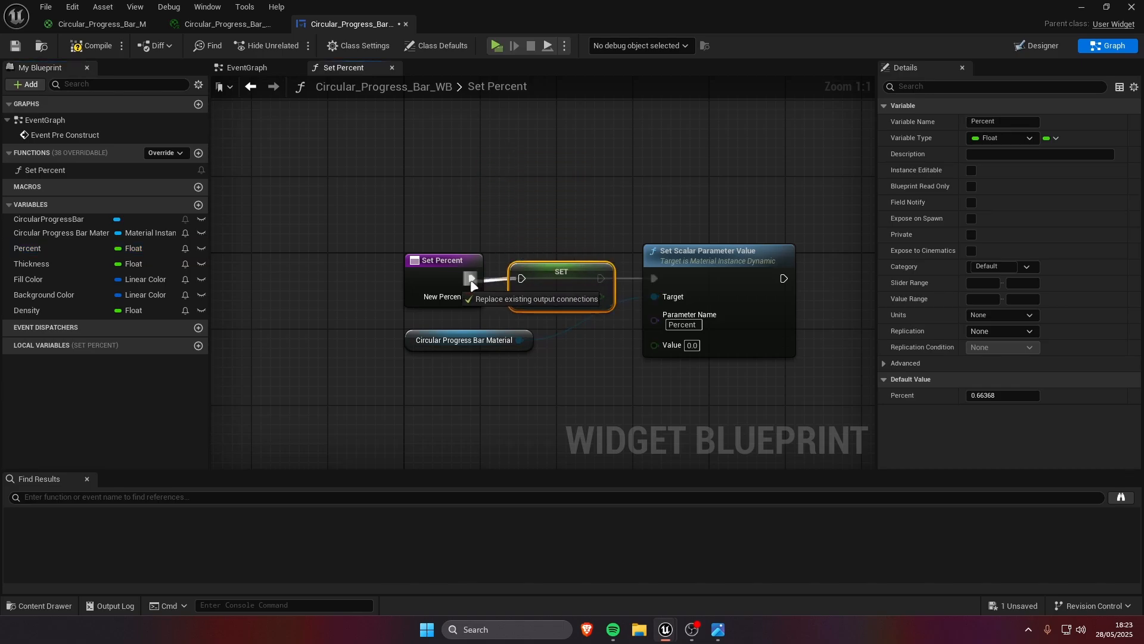
- Feed New Percent into the Percent setter, connect the setter to the scalar node's Value and execution, and tidy the material getter
drag(469, 297, 522, 297)
drag(592, 298, 660, 347)
mouse_move(655, 279)
mouse_down()
mouse_move(592, 277)
mouse_move(653, 279)
mouse_up()
drag(466, 336, 534, 336)
- Check the complete Set Percent node chain, and compile and save the widget blueprint
drag(388, 178, 820, 409)
drag(826, 407, 802, 388)
drag(802, 388, 714, 374)
drag(379, 137, 745, 373)
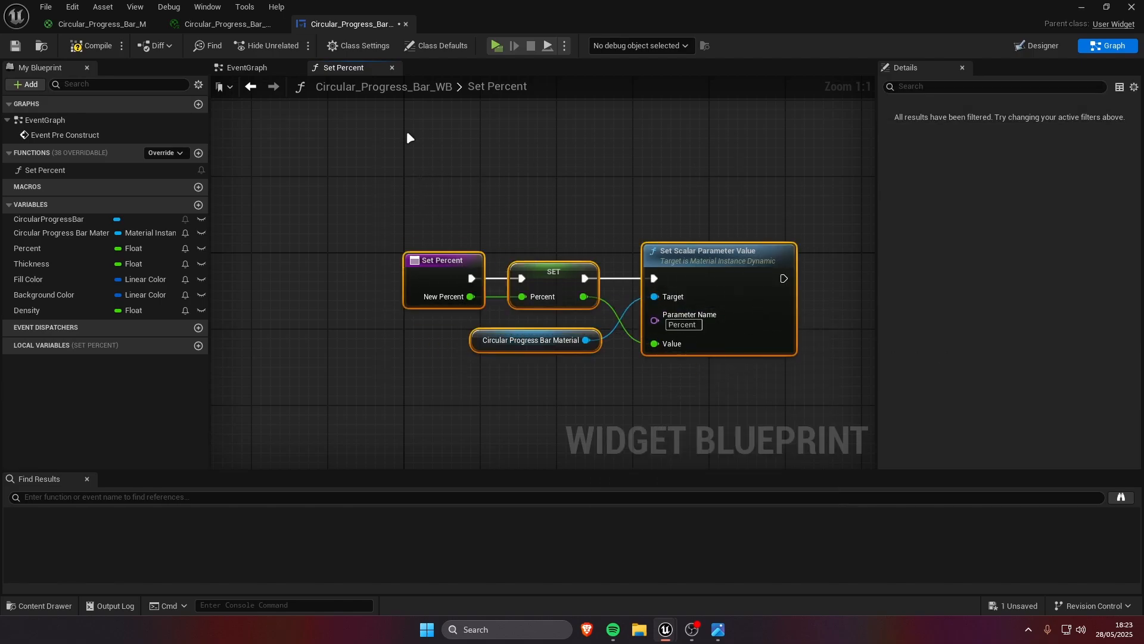
click(605, 212)
click(70, 54)
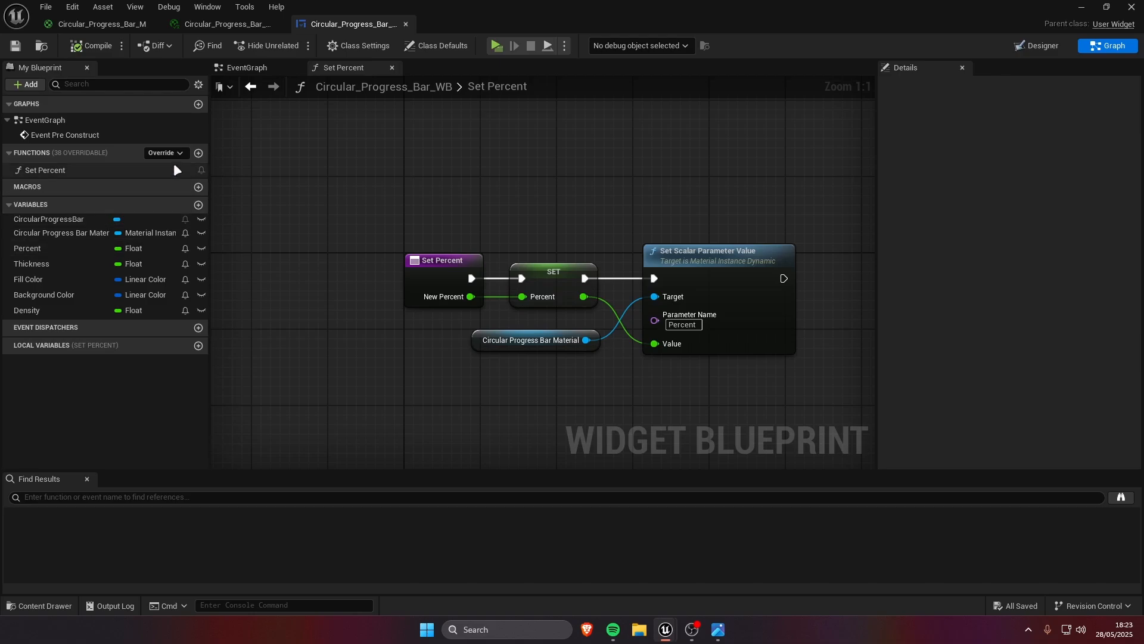
- Examine the Set Percent function's nodes and the corresponding parameter-setting nodes in the event graph
right_drag(594, 205, 523, 196)
drag(332, 156, 715, 357)
drag(745, 397, 761, 394)
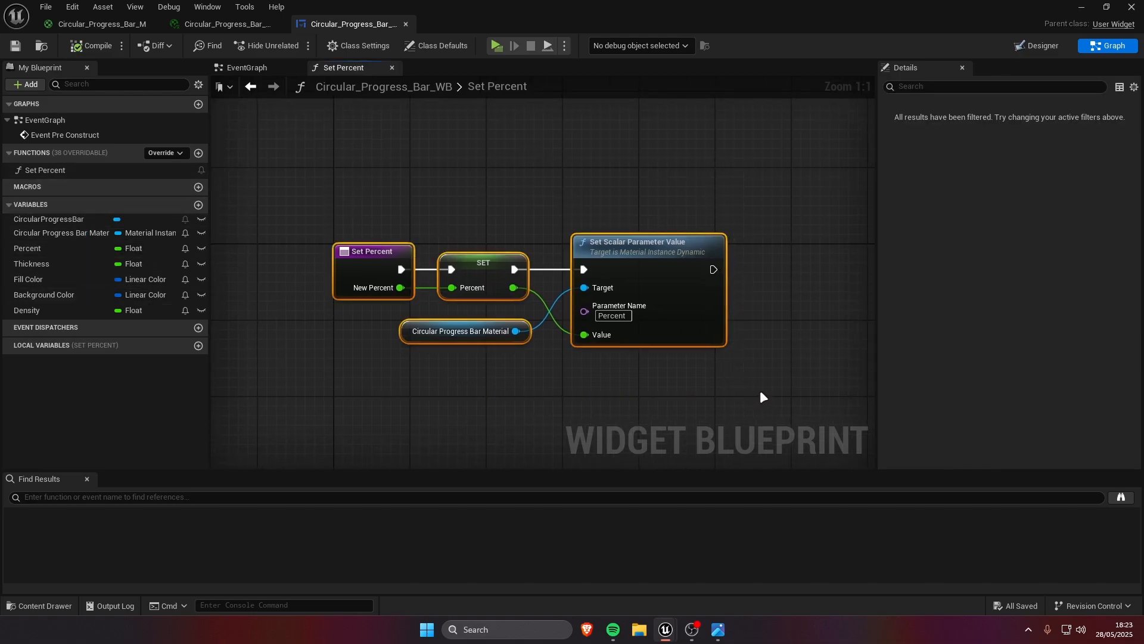
click(247, 67)
scroll(655, 281, down, 2)
right_drag(656, 282, 370, 287)
scroll(369, 286, up, 2)
drag(360, 206, 821, 390)
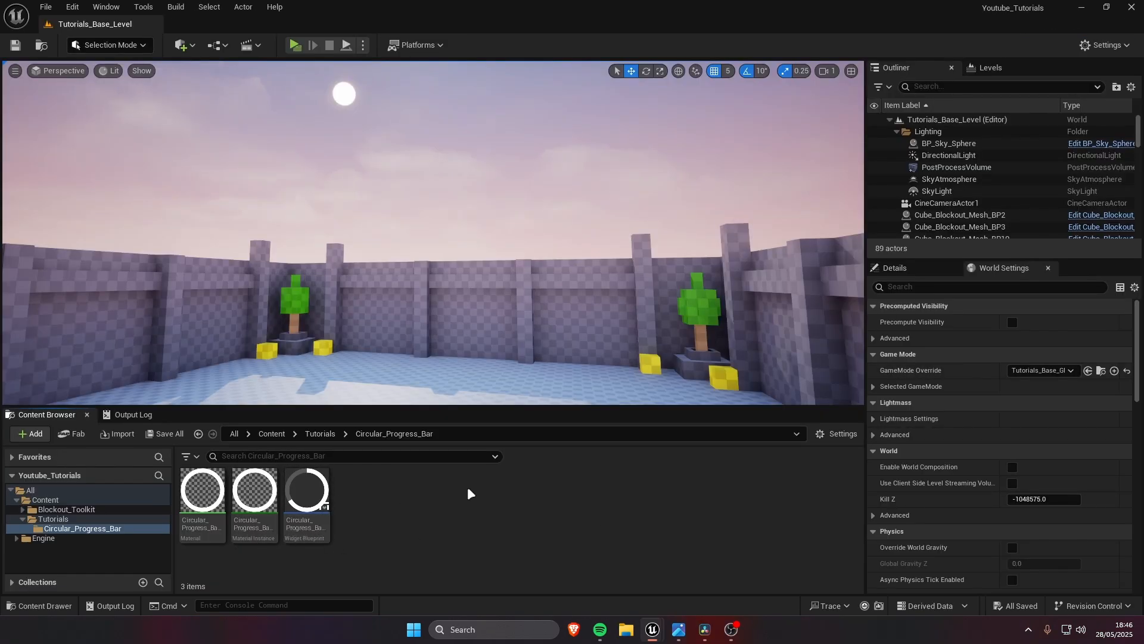
- Create a widget blueprint based on User Widget in the Circular_Progress_Bar folder, keep its default name, and open it
right_click(382, 490)
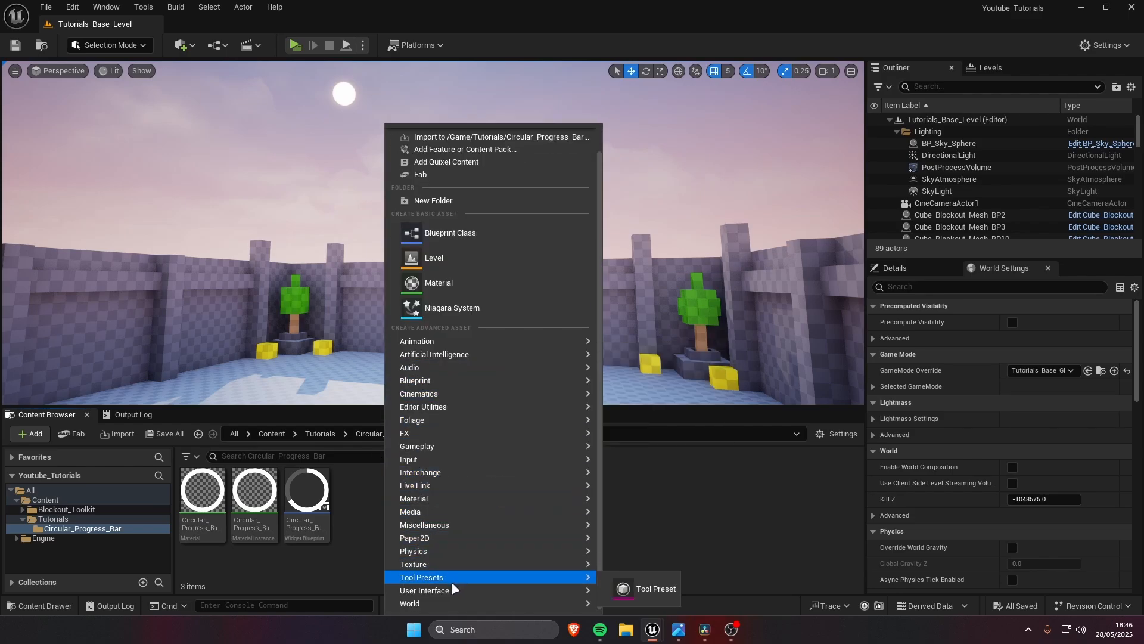
mouse_move(587, 590)
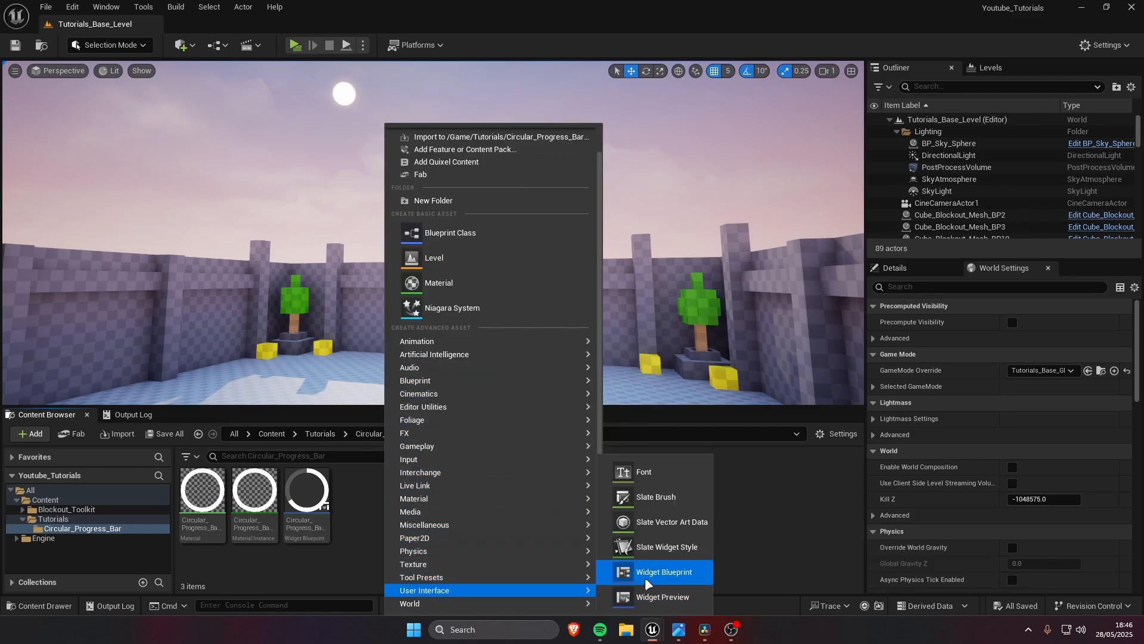
click(664, 571)
click(453, 230)
key(Return)
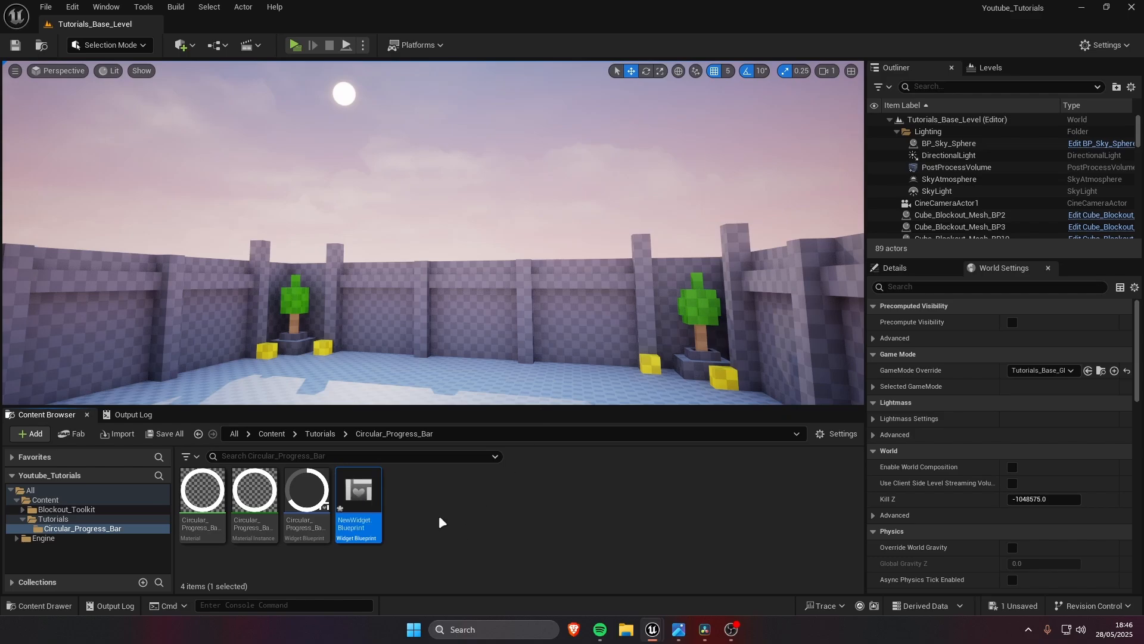
double_click(368, 481)
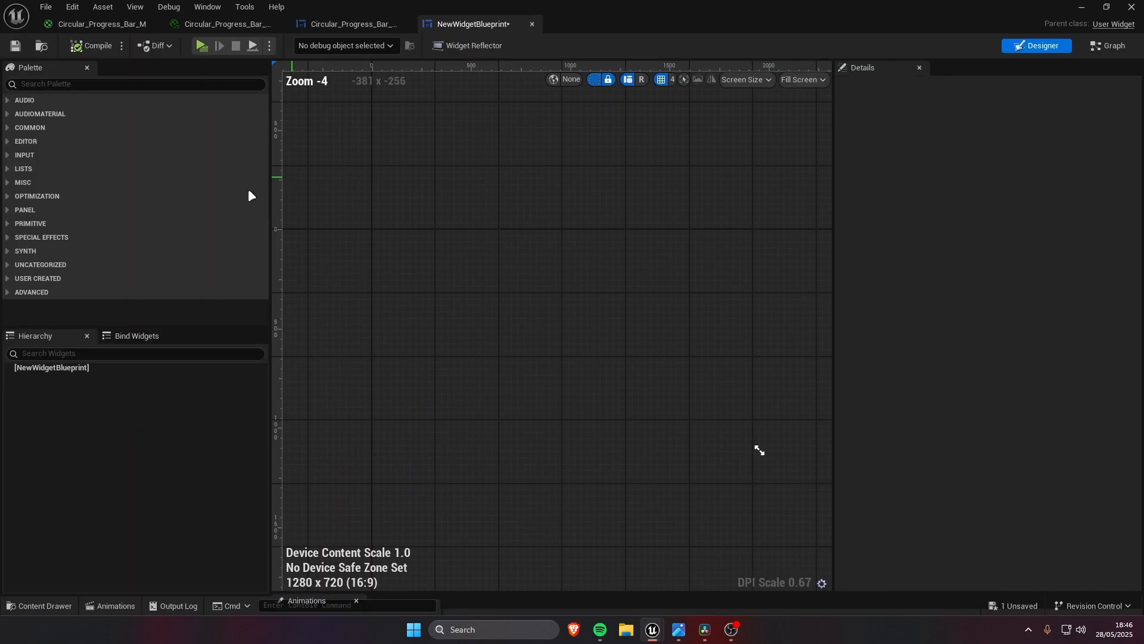
- Add a Canvas Panel as the root of NewWidgetBlueprint
click(41, 80)
text(canvas)
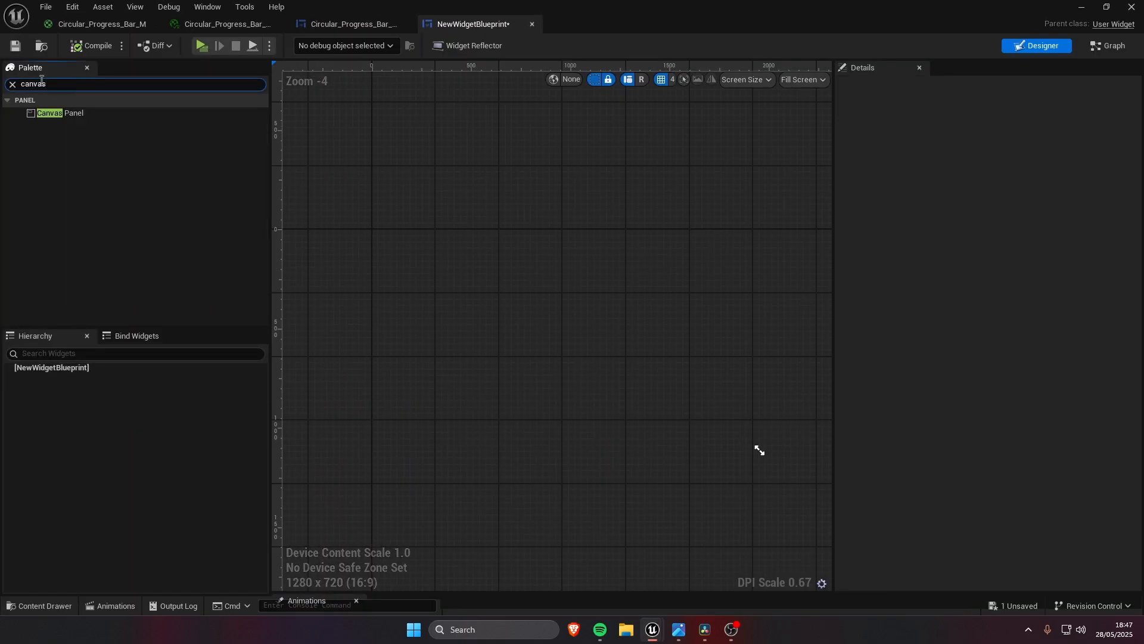
drag(60, 113, 99, 321)
drag(51, 365, 64, 377)
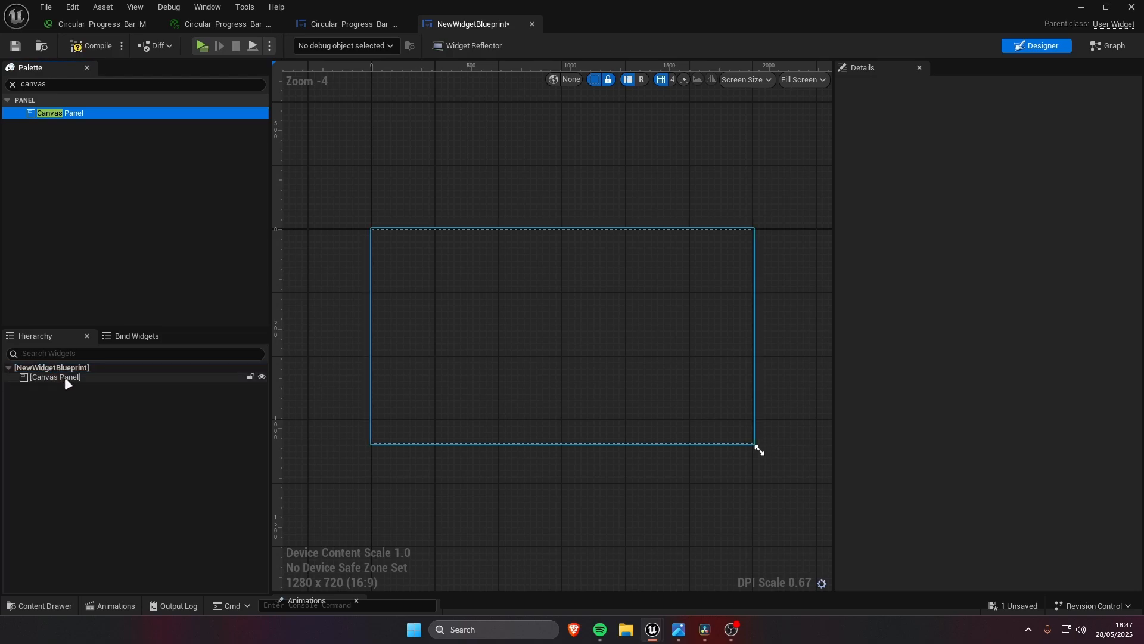
- Place two Circular Progress Bar WB widgets on the canvas, at about 264, 256 and 484, 352
click(62, 84)
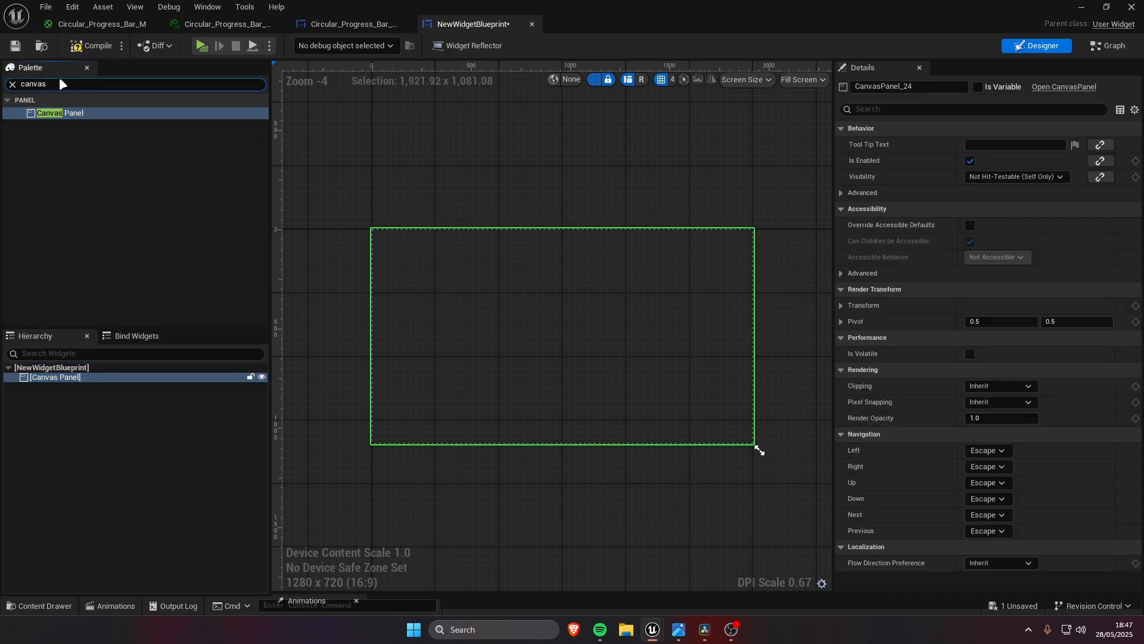
text(circul)
drag(122, 139, 422, 278)
drag(132, 145, 476, 298)
- Enable Size To Content for both circular progress bars on the canvas and save the widget blueprint
scroll(430, 278, up, 11)
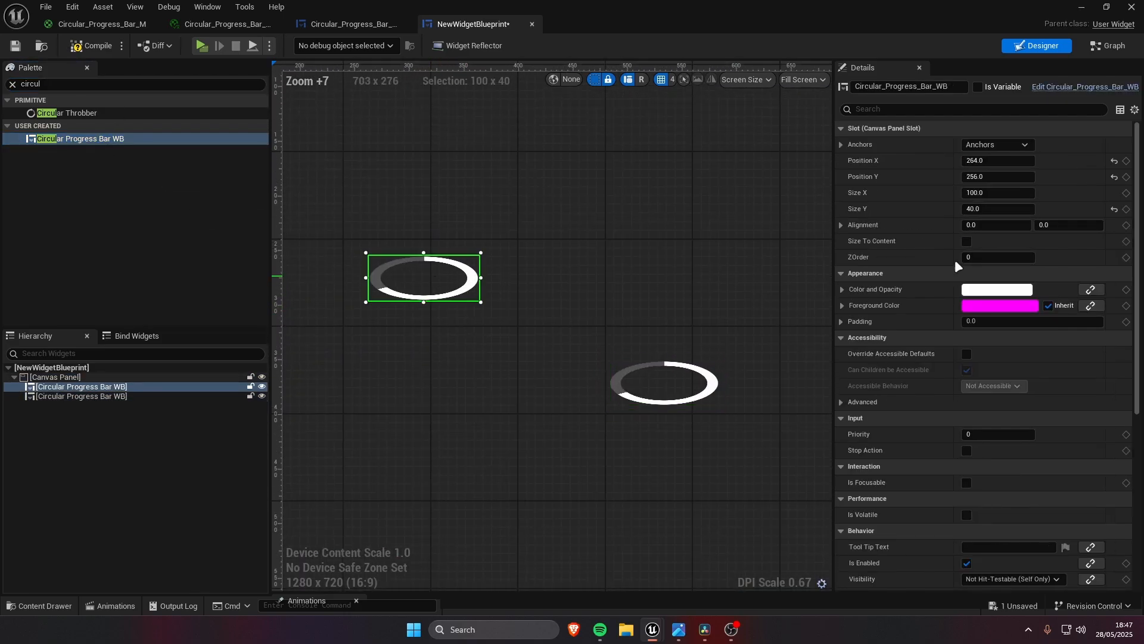
click(968, 241)
click(650, 404)
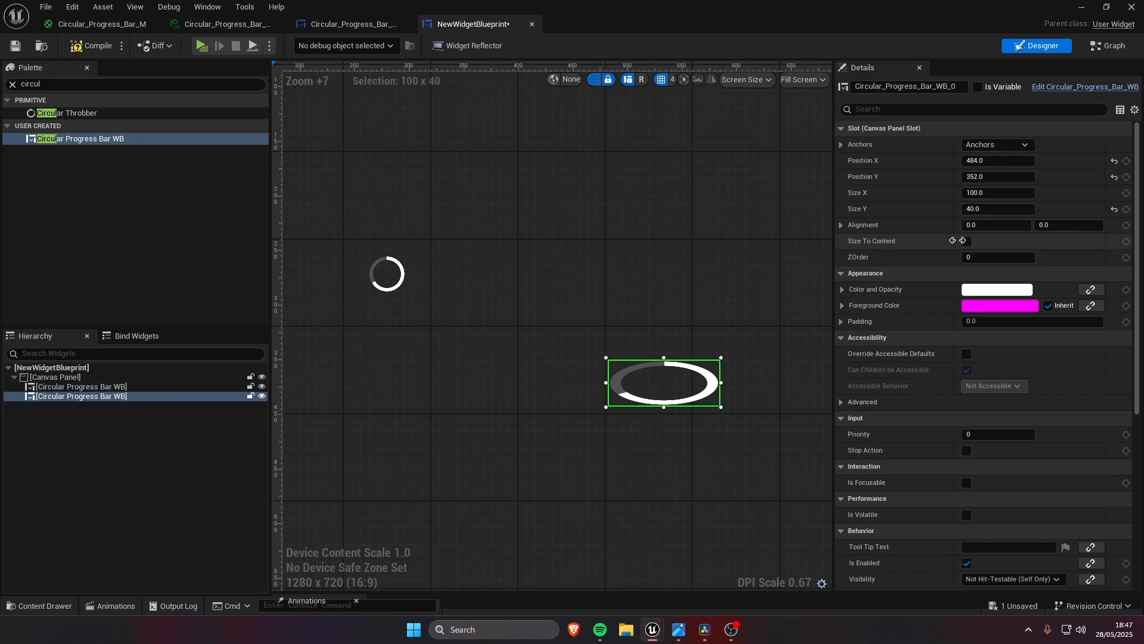
click(967, 242)
key(ctrl+s)
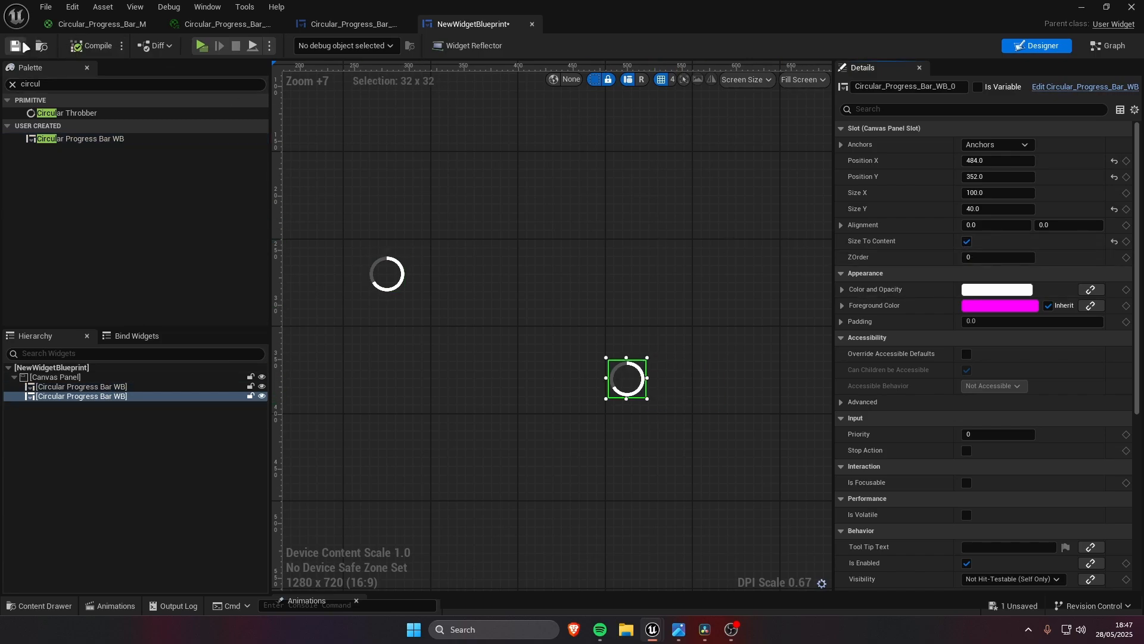
- Make Percent, Thickness, Fill Color, Background Color and Density instance editable in Circular_Progress_Bar_WB, and compile and save it
scroll(948, 378, down, 10)
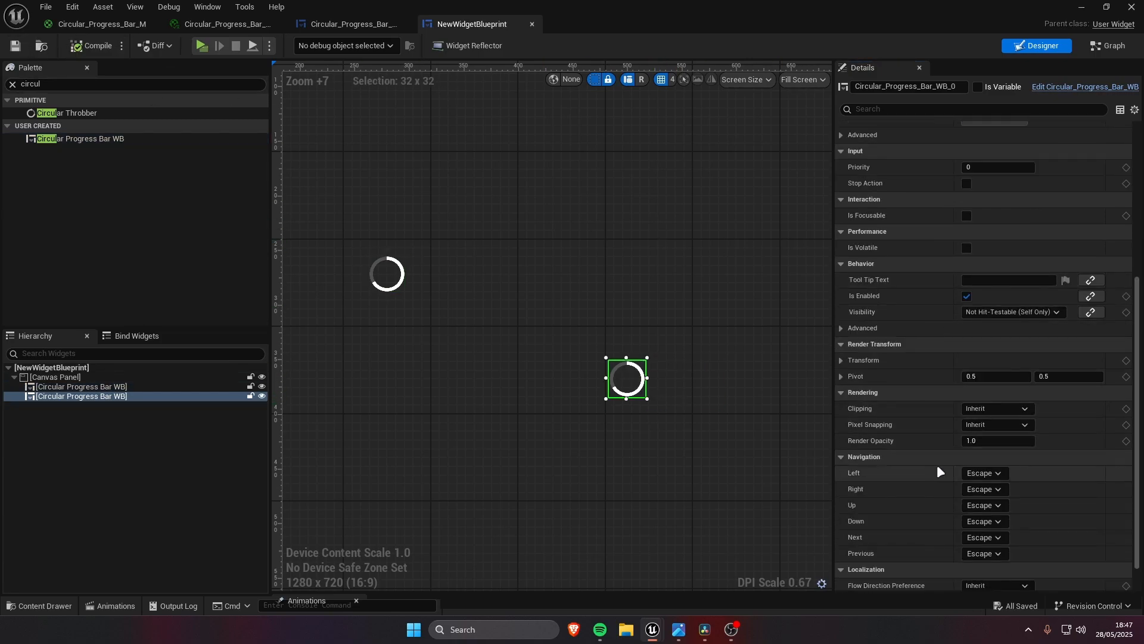
scroll(930, 412, up, 10)
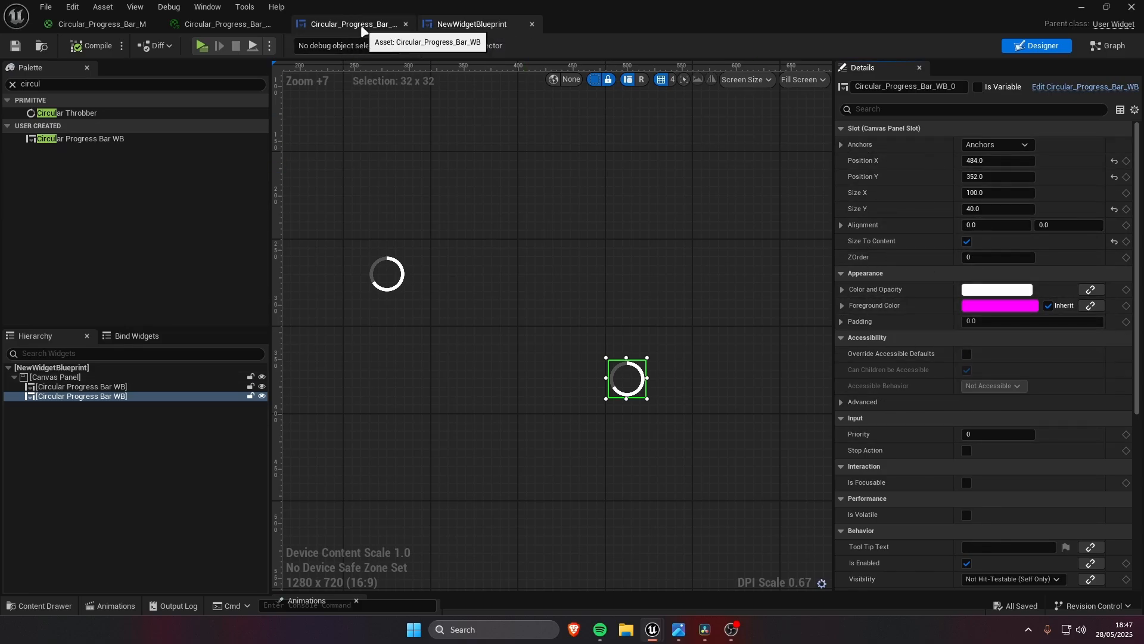
click(363, 27)
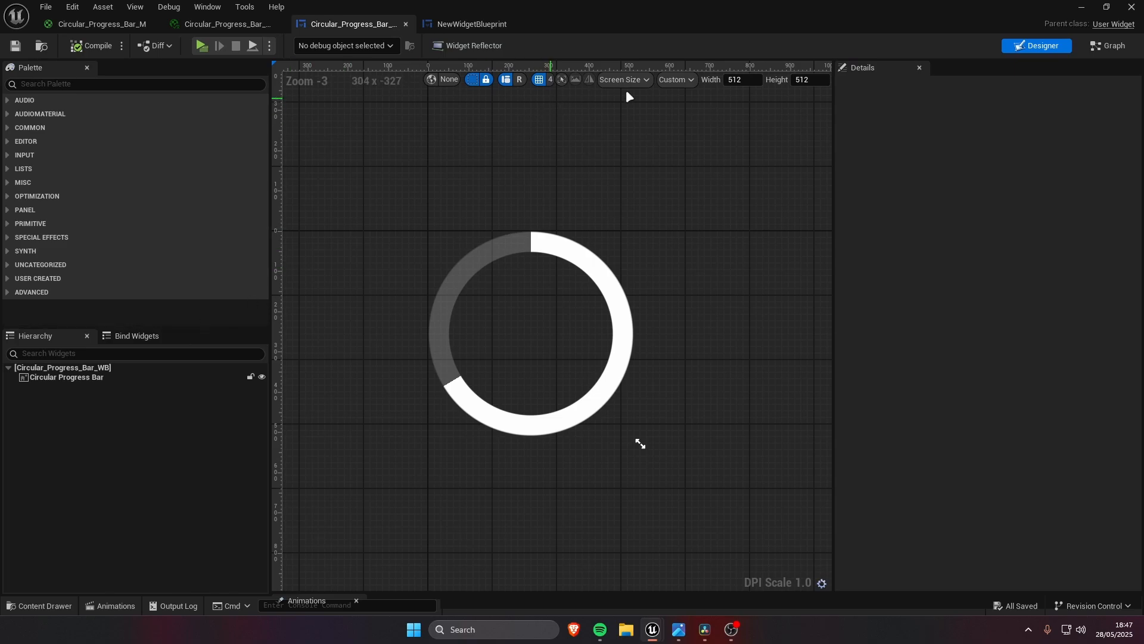
click(1111, 48)
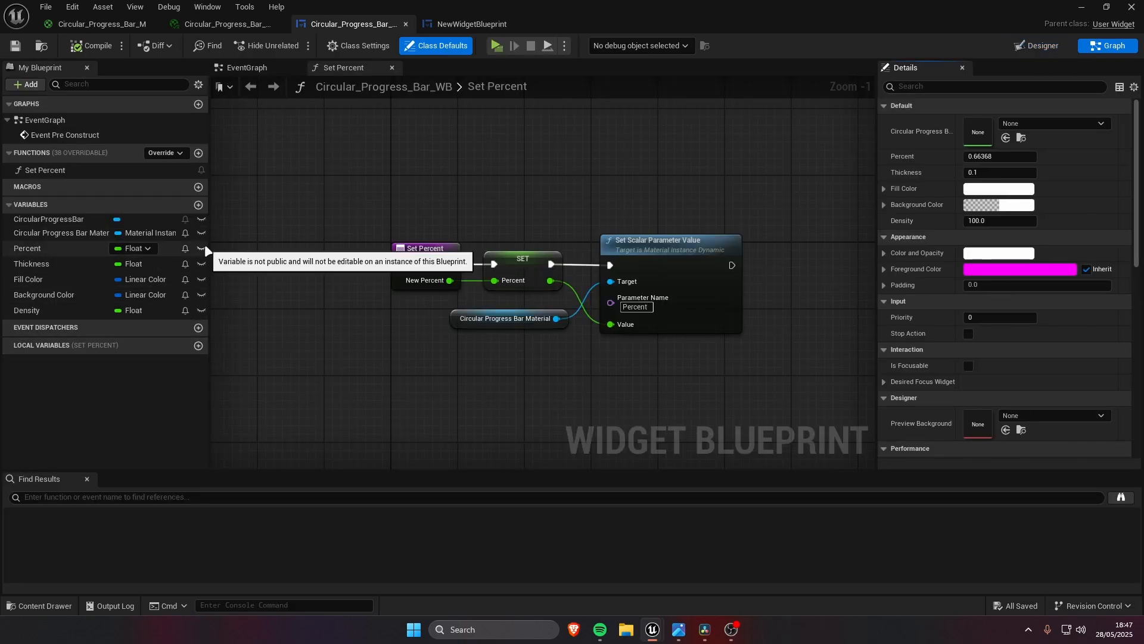
click(173, 249)
click(970, 171)
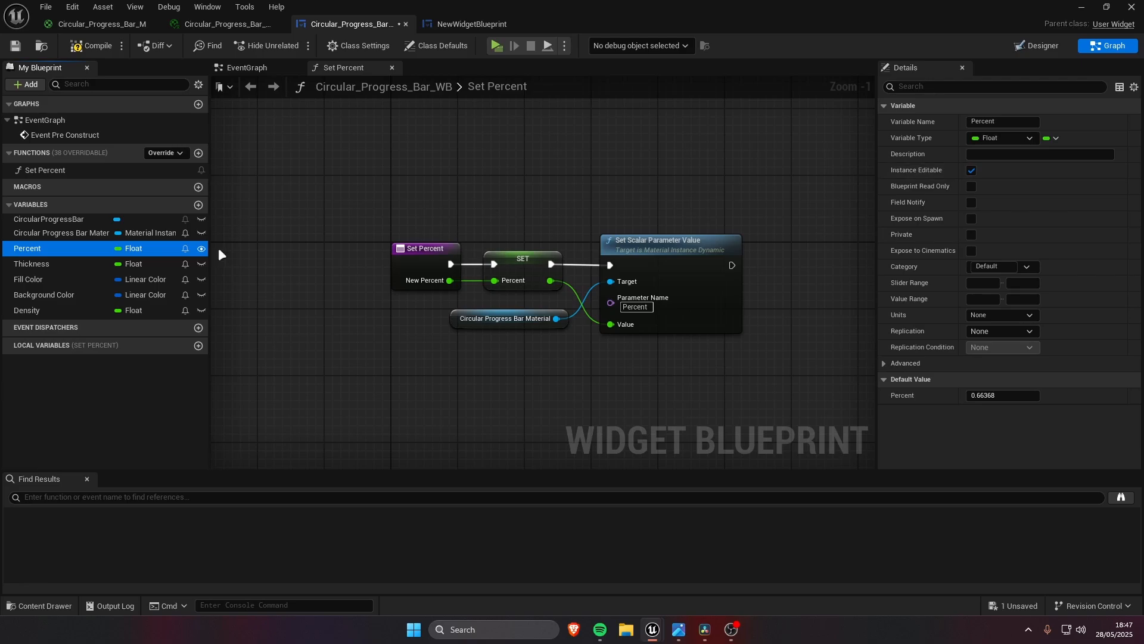
click(201, 263)
click(201, 279)
click(202, 293)
click(202, 309)
click(91, 45)
click(14, 46)
- In NewWidgetBlueprint, add a Set Percent call targeting the Circular_Progress_Bar_WB_0 variable in the event graph and align its nodes
click(468, 24)
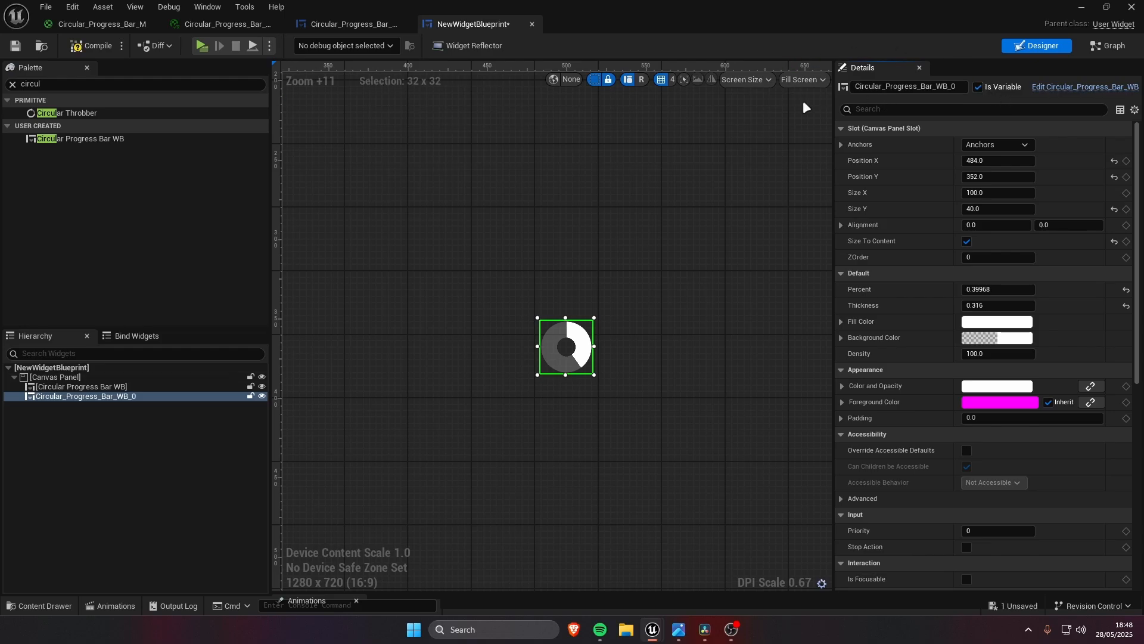
click(1109, 46)
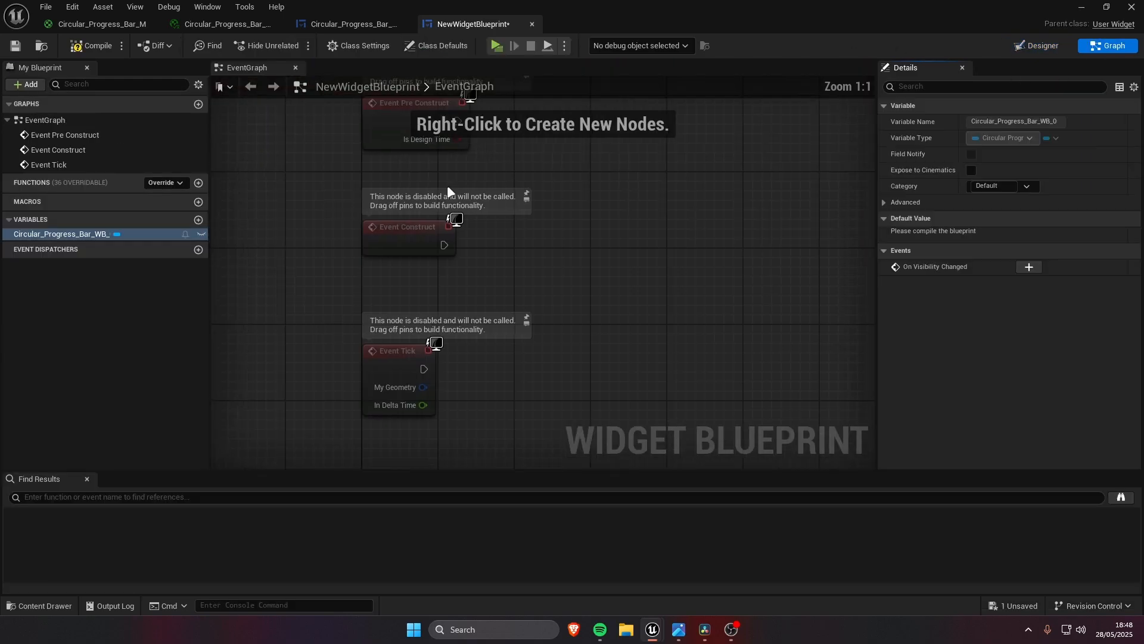
drag(62, 233, 694, 284)
click(673, 322)
text(set percent)
key(Return)
shift+click(579, 309)
key(q)
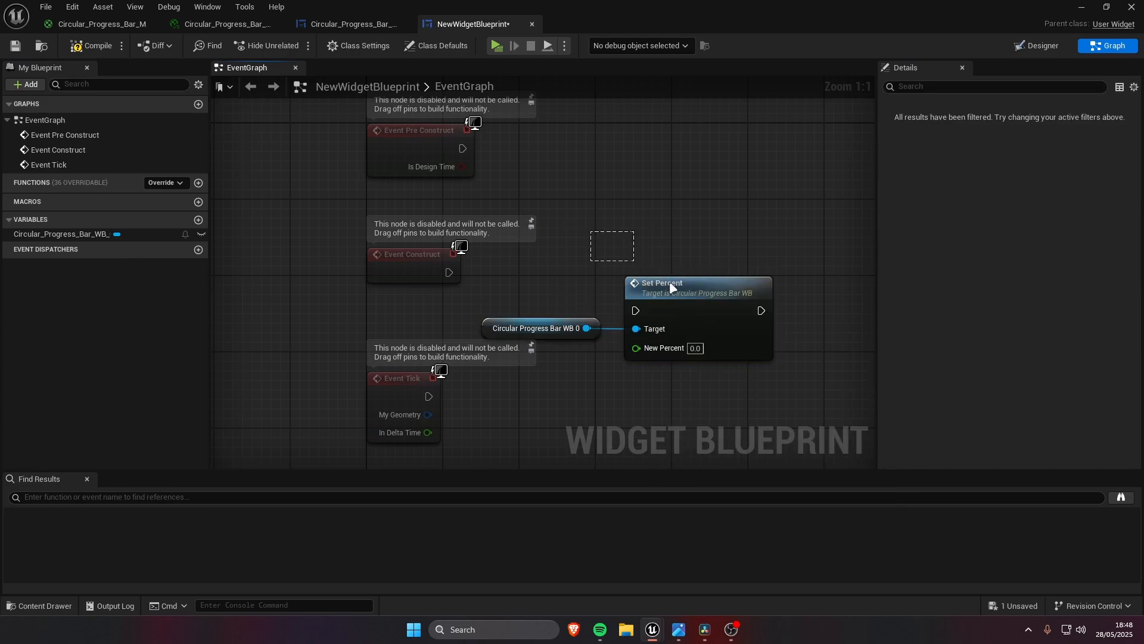